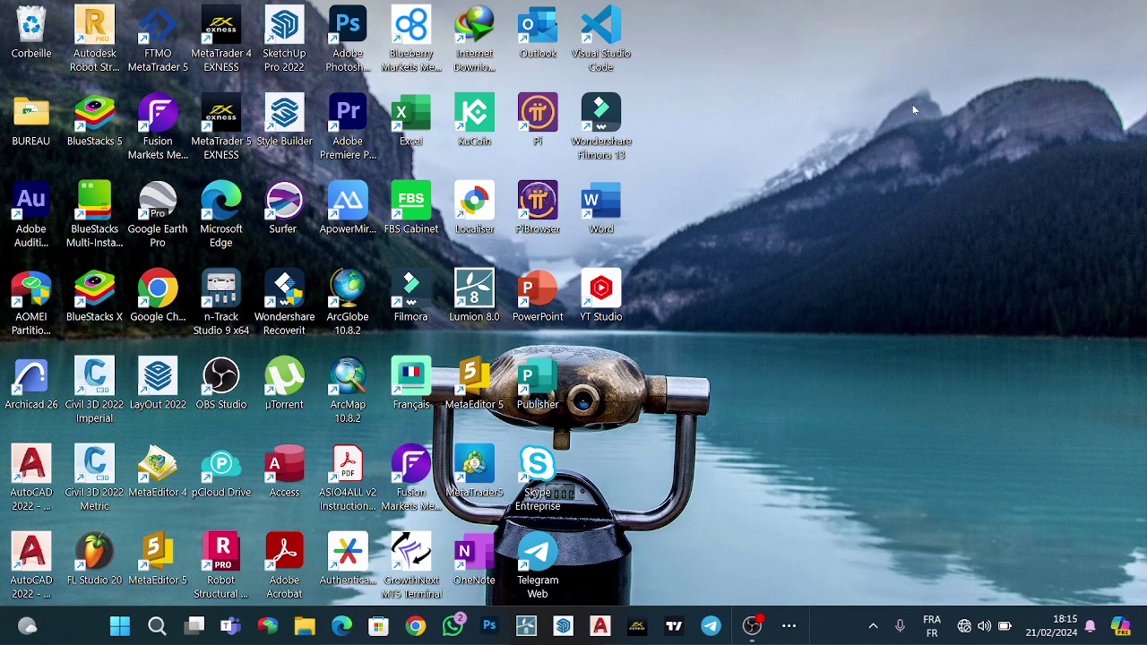
{"action": "right_click", "coordinate": [860, 99]}
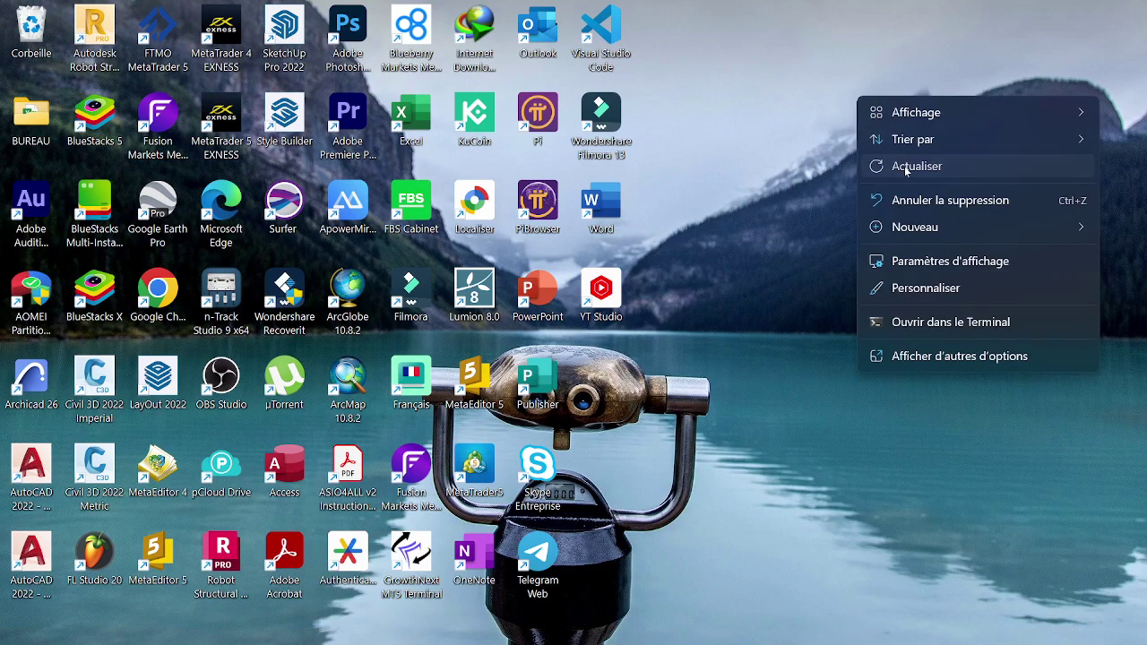
{"action": "left_click", "coordinate": [903, 164]}
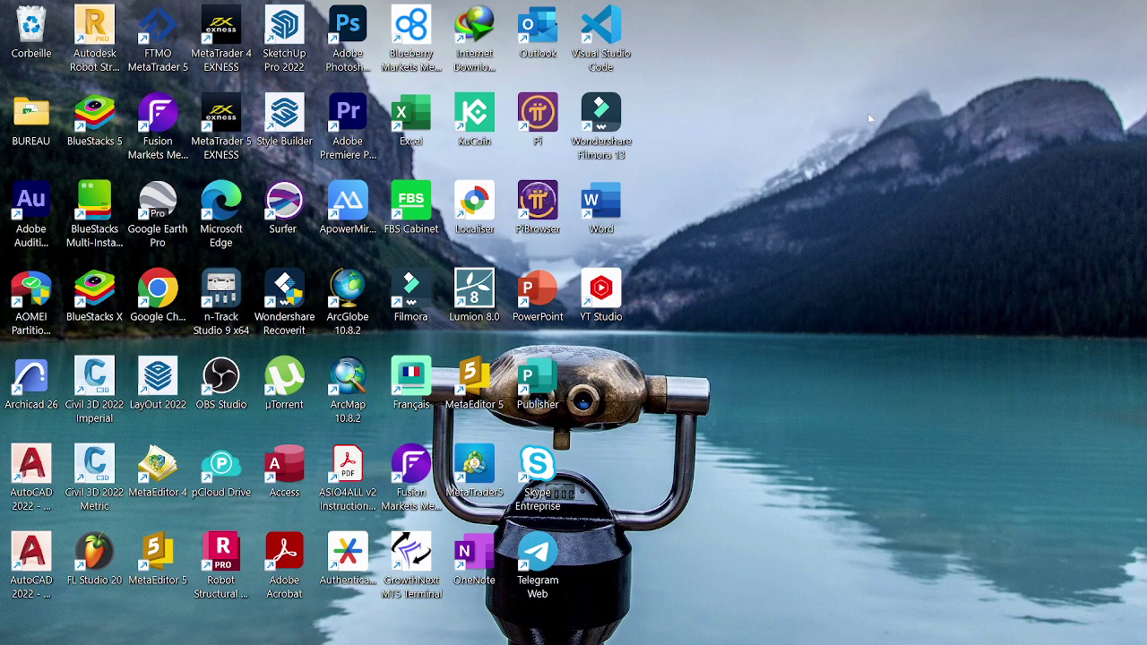
{"action": "right_click", "coordinate": [903, 72]}
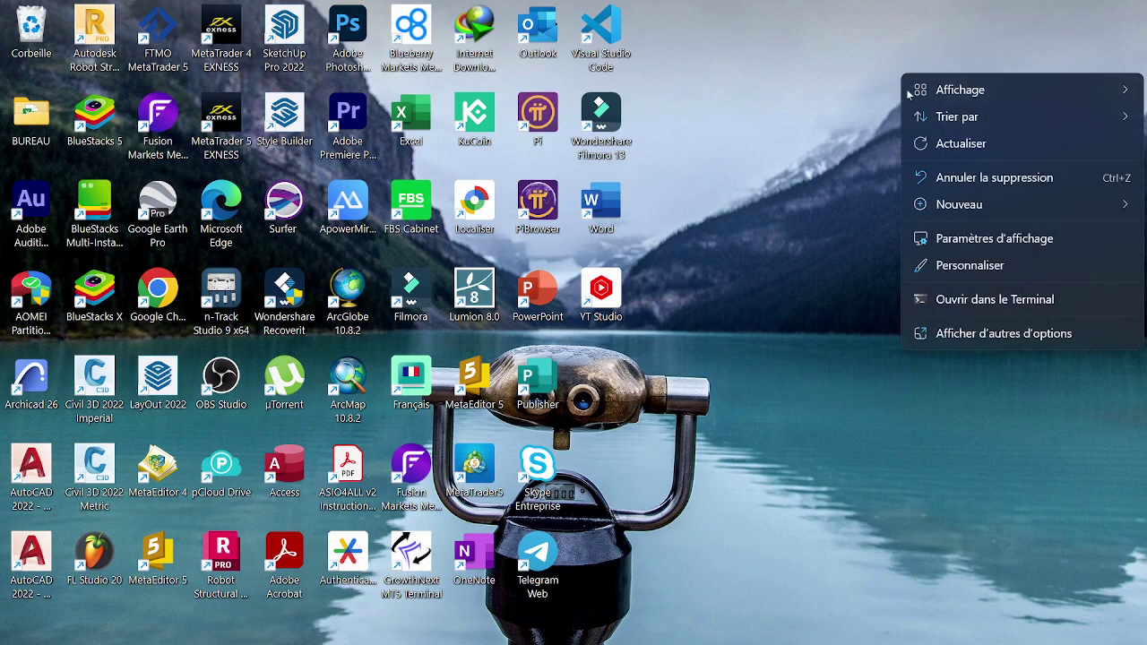
{"action": "left_click", "coordinate": [941, 142]}
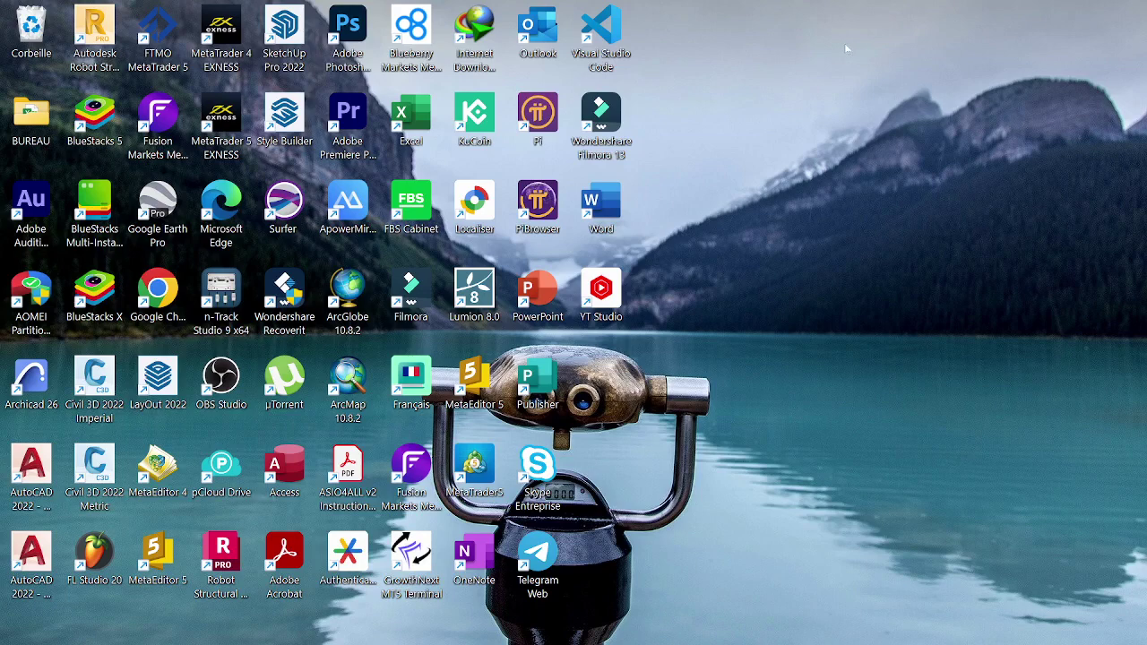
{"action": "right_click", "coordinate": [840, 47]}
{"action": "left_click", "coordinate": [883, 115]}
{"action": "right_click", "coordinate": [816, 92]}
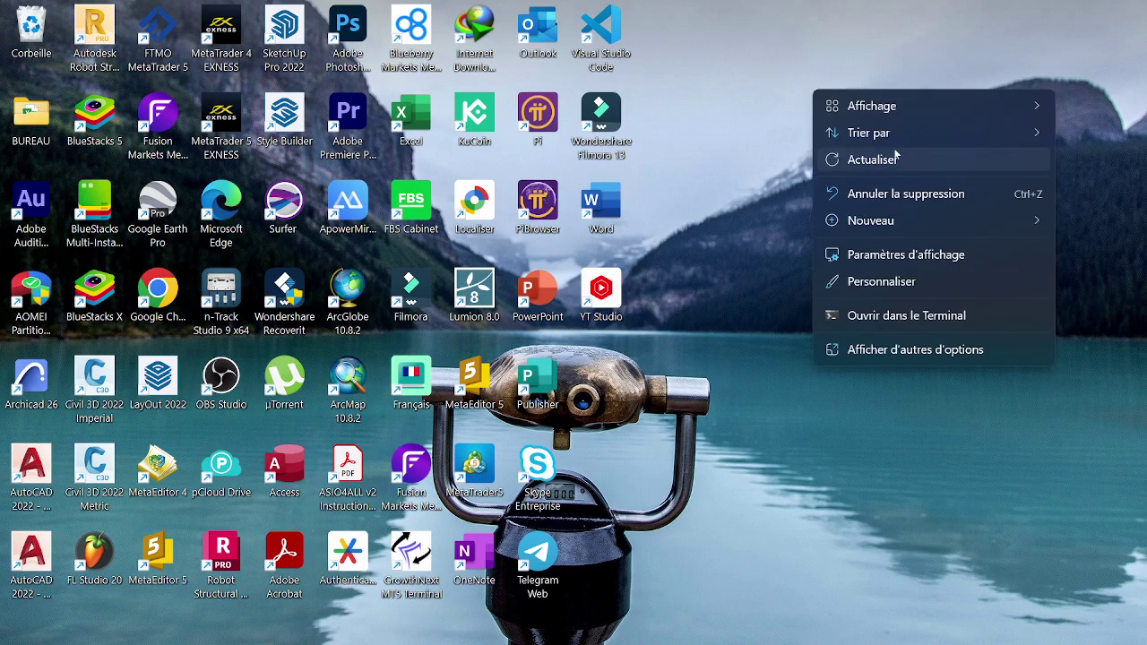
{"action": "left_click", "coordinate": [895, 154]}
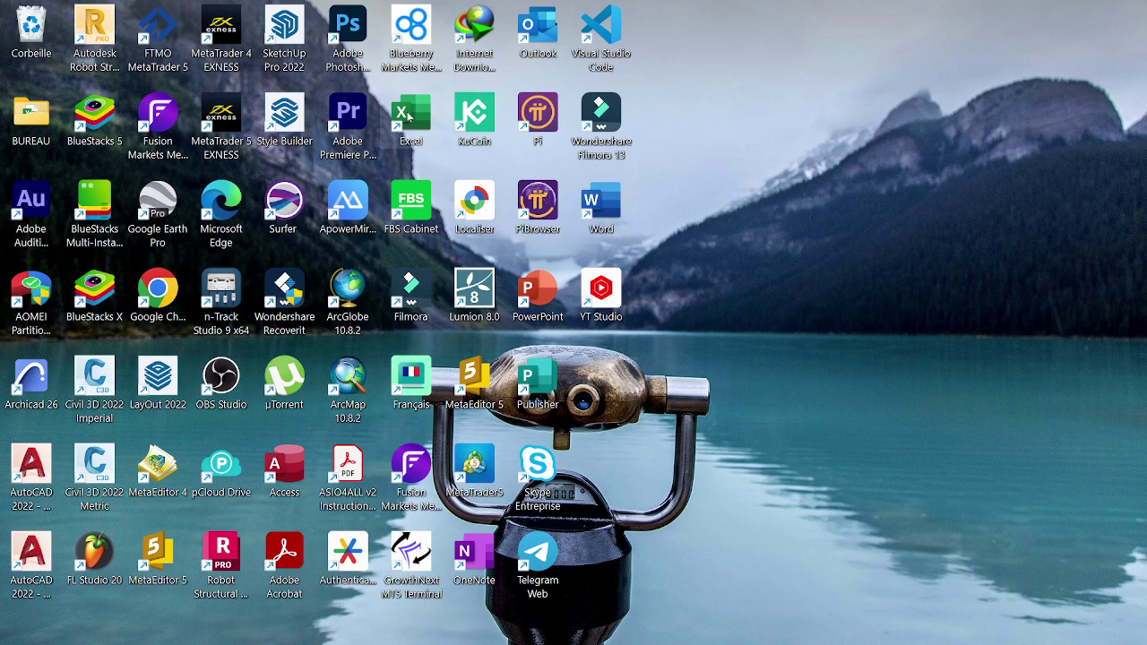
- Open Excel with a new blank workbook and maximize its window
{"action": "double_click", "coordinate": [407, 115]}
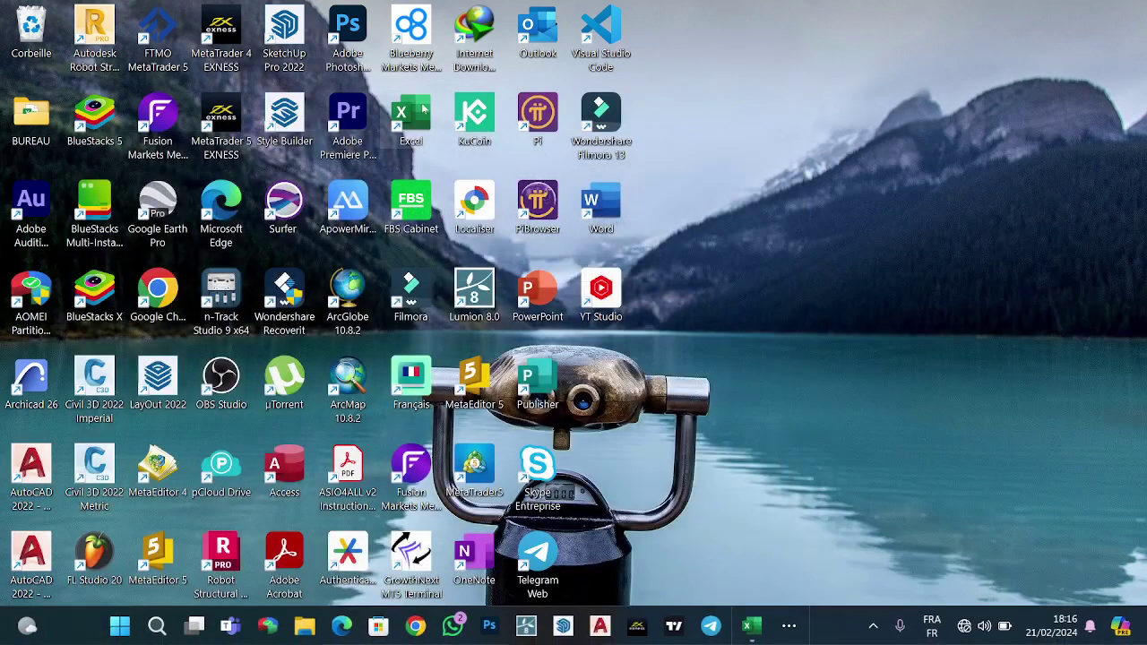
{"action": "right_click", "coordinate": [425, 107]}
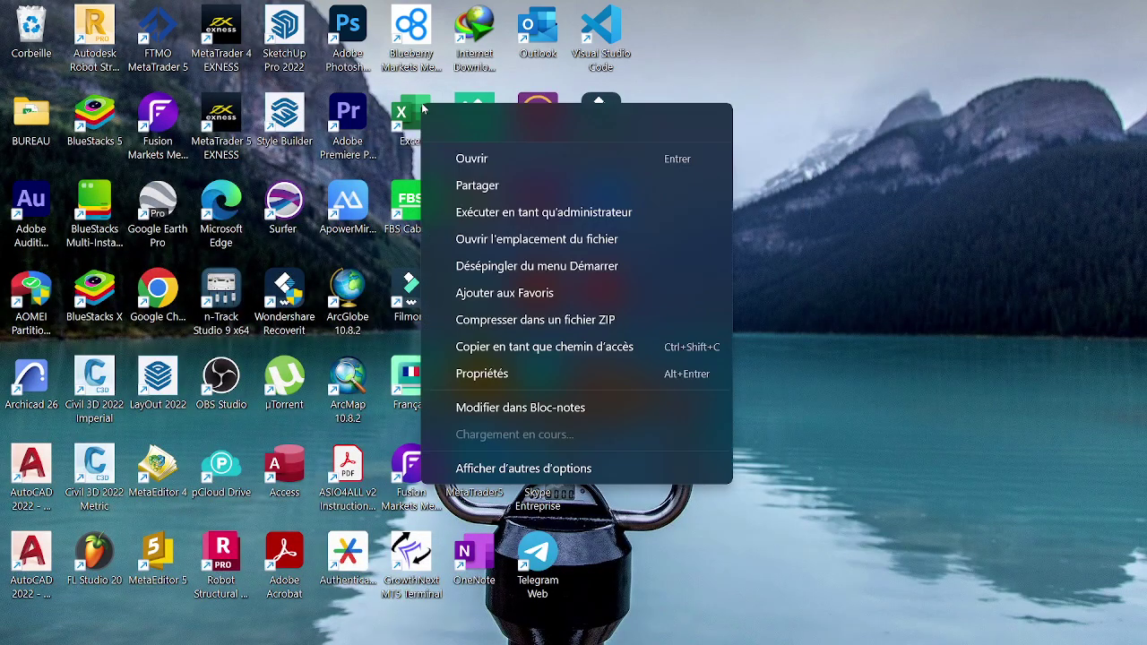
{"action": "left_click", "coordinate": [474, 157]}
{"action": "mouse_move", "coordinate": [711, 625]}
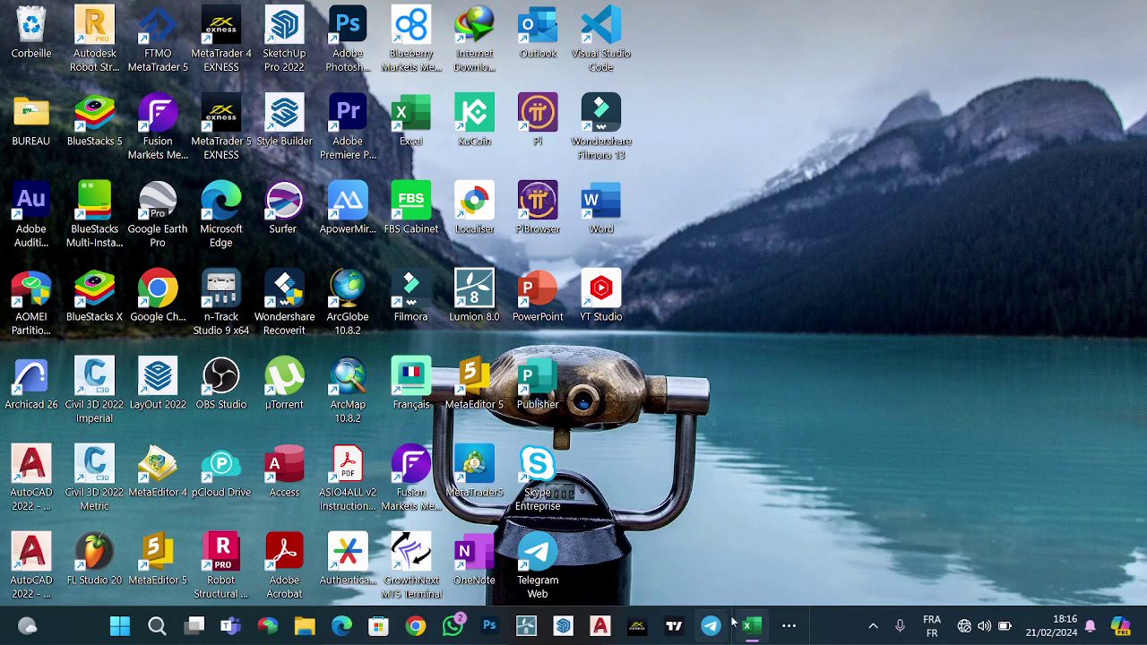
{"action": "mouse_move", "coordinate": [751, 626]}
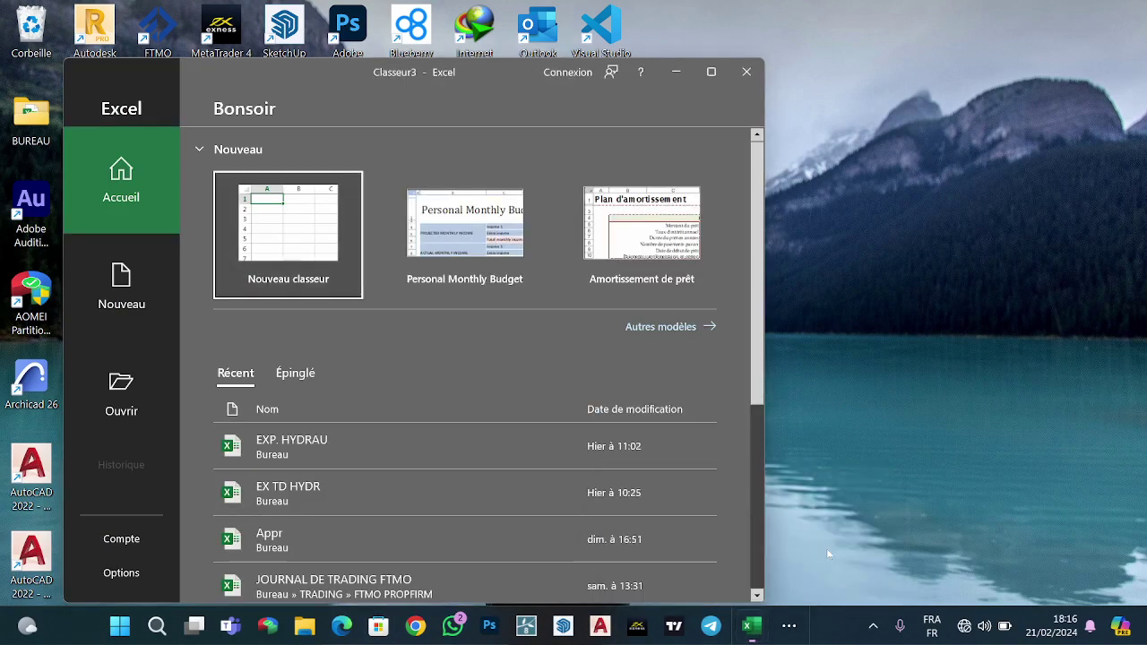
{"action": "left_click", "coordinate": [713, 77]}
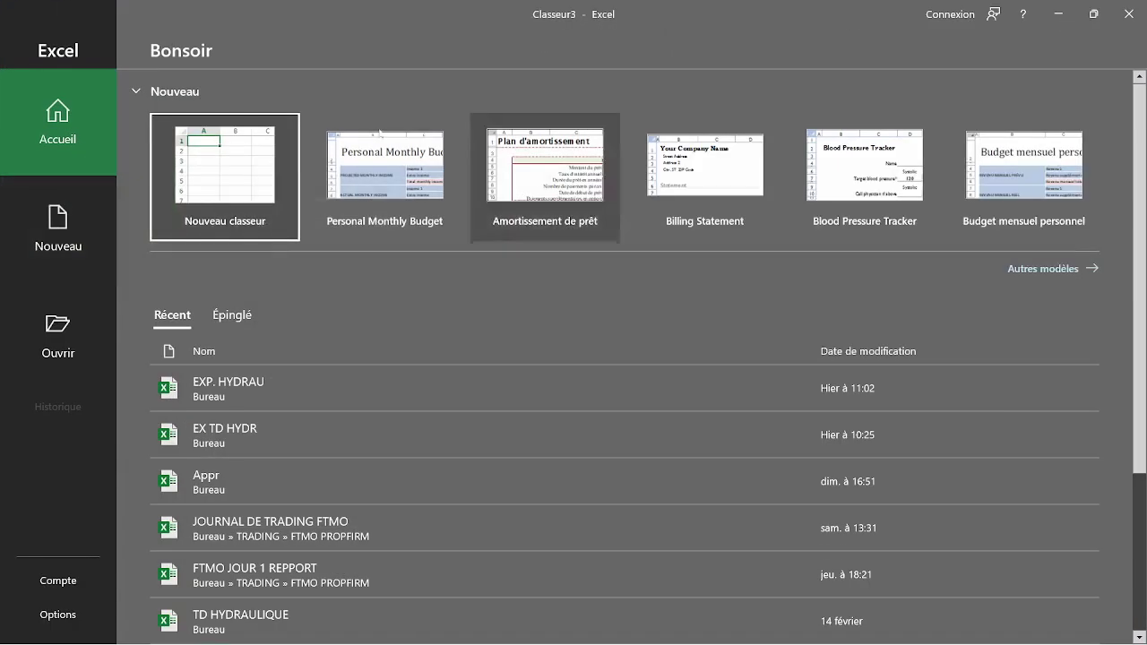
{"action": "left_click", "coordinate": [228, 154]}
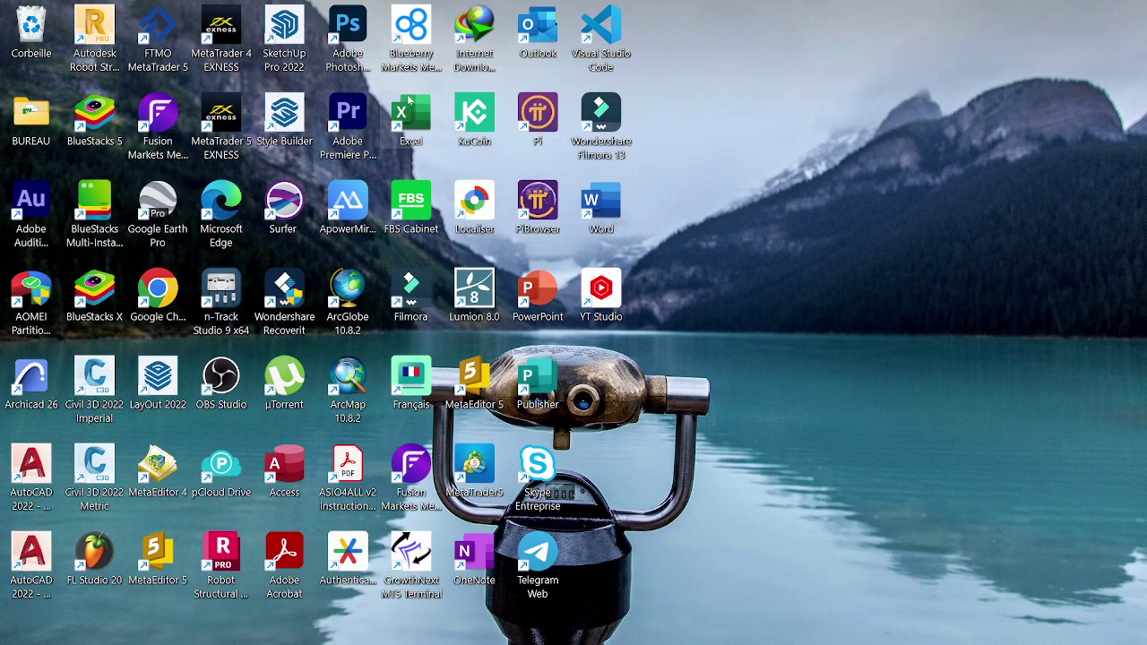
{"action": "double_click", "coordinate": [408, 101]}
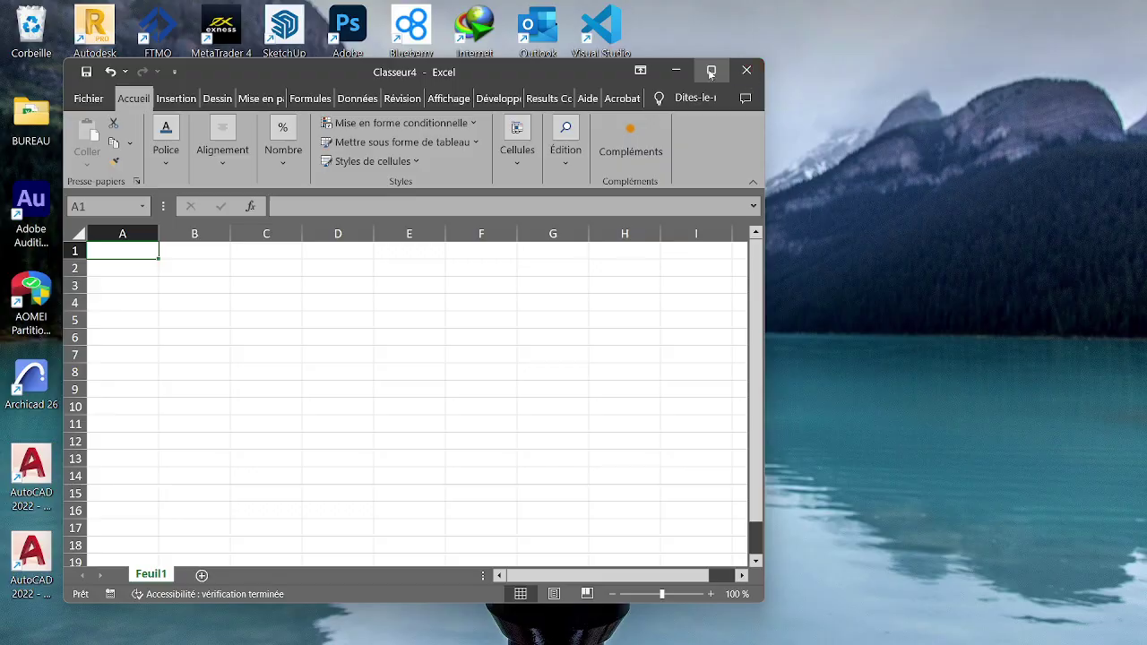
{"action": "left_click", "coordinate": [713, 72]}
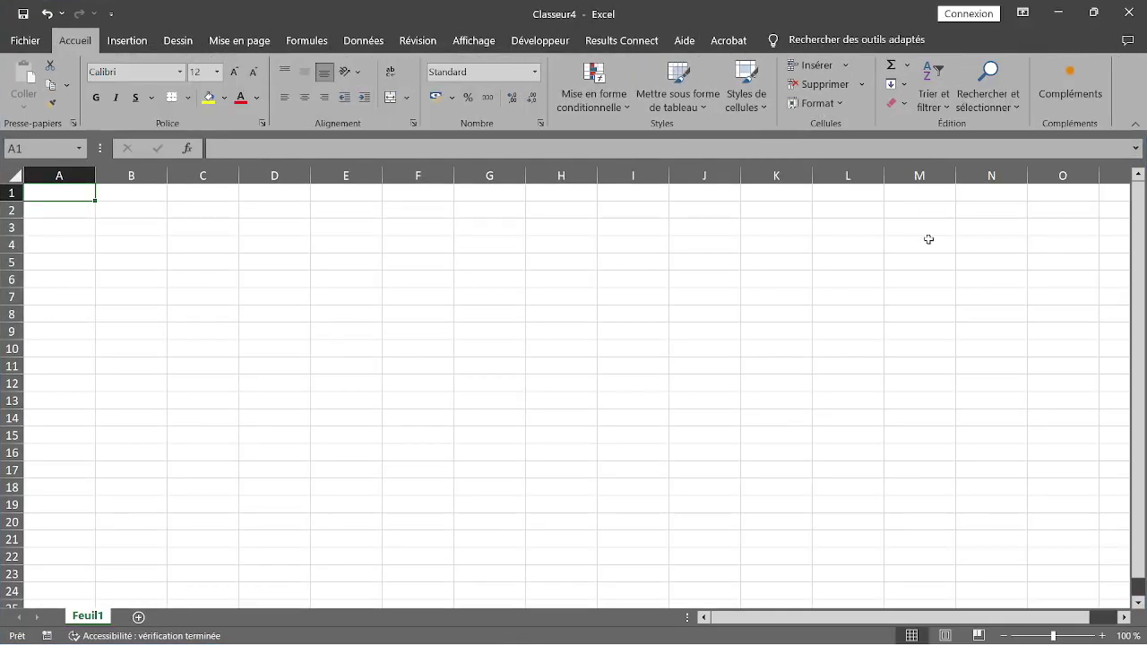
{"action": "left_click", "coordinate": [508, 214]}
{"action": "left_click", "coordinate": [53, 192]}
{"action": "left_click", "coordinate": [106, 211]}
{"action": "left_click", "coordinate": [77, 197]}
{"action": "left_click", "coordinate": [124, 207]}
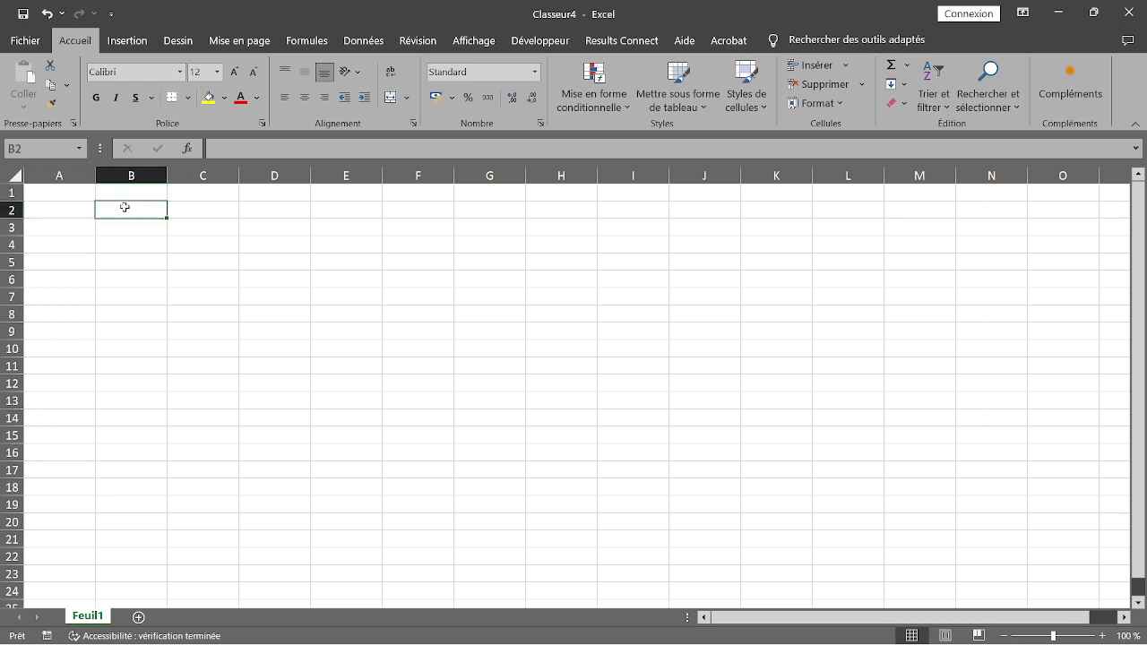
{"action": "type", "text": "12"}
{"action": "key", "text": "Return"}
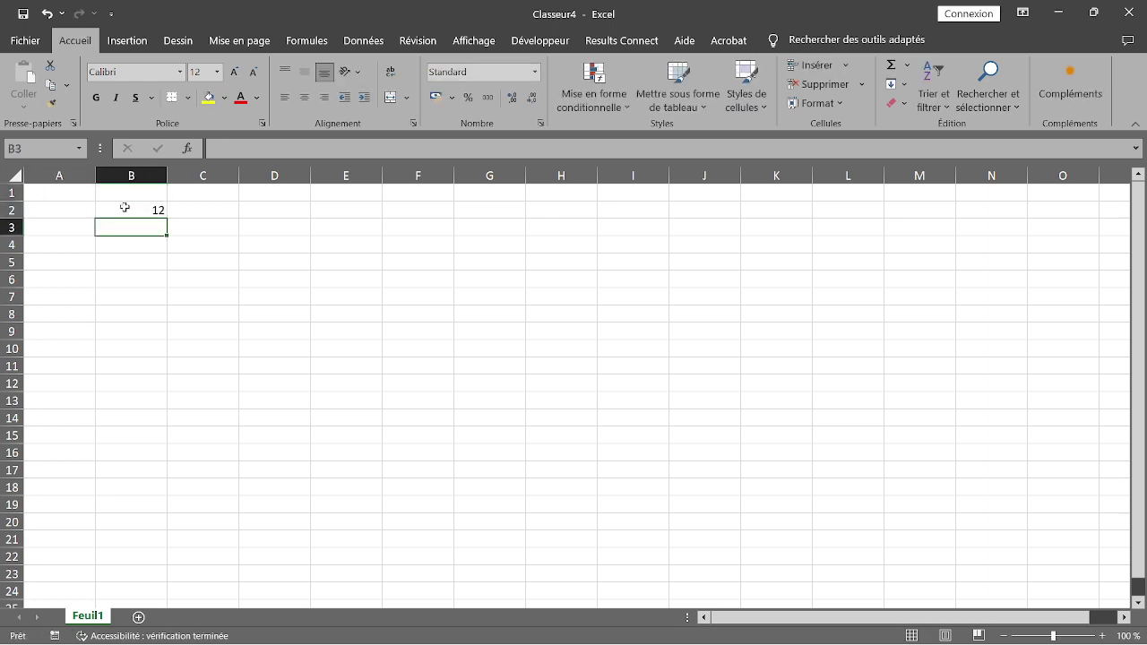
{"action": "type", "text": "16"}
{"action": "key", "text": "Return"}
{"action": "type", "text": "108"}
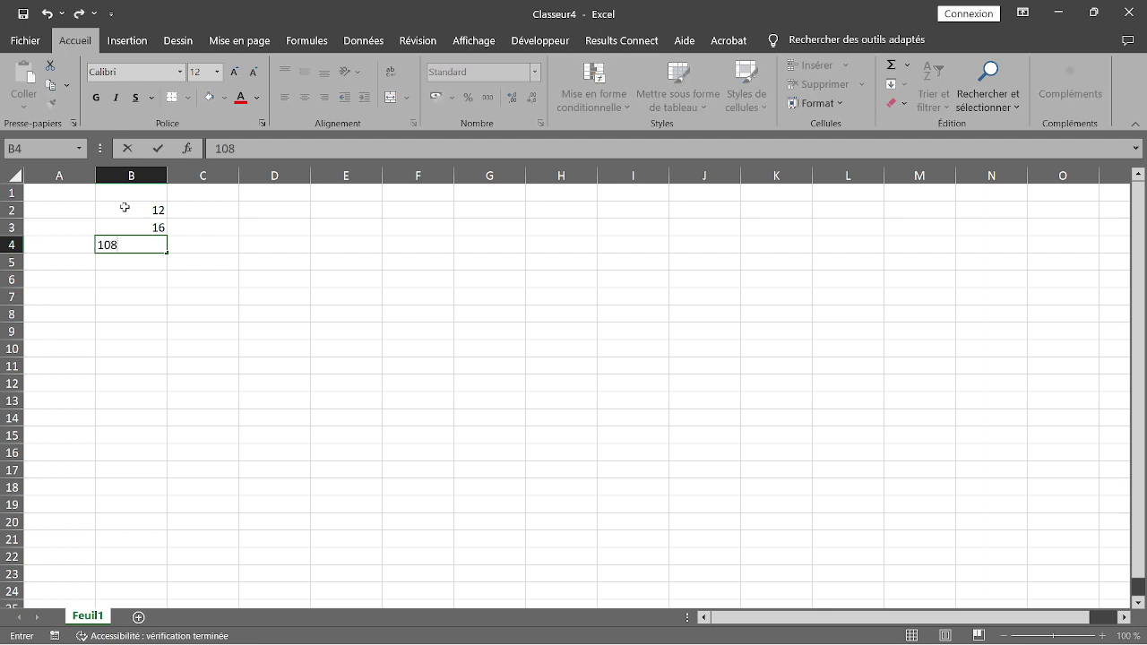
{"action": "key", "text": "Return"}
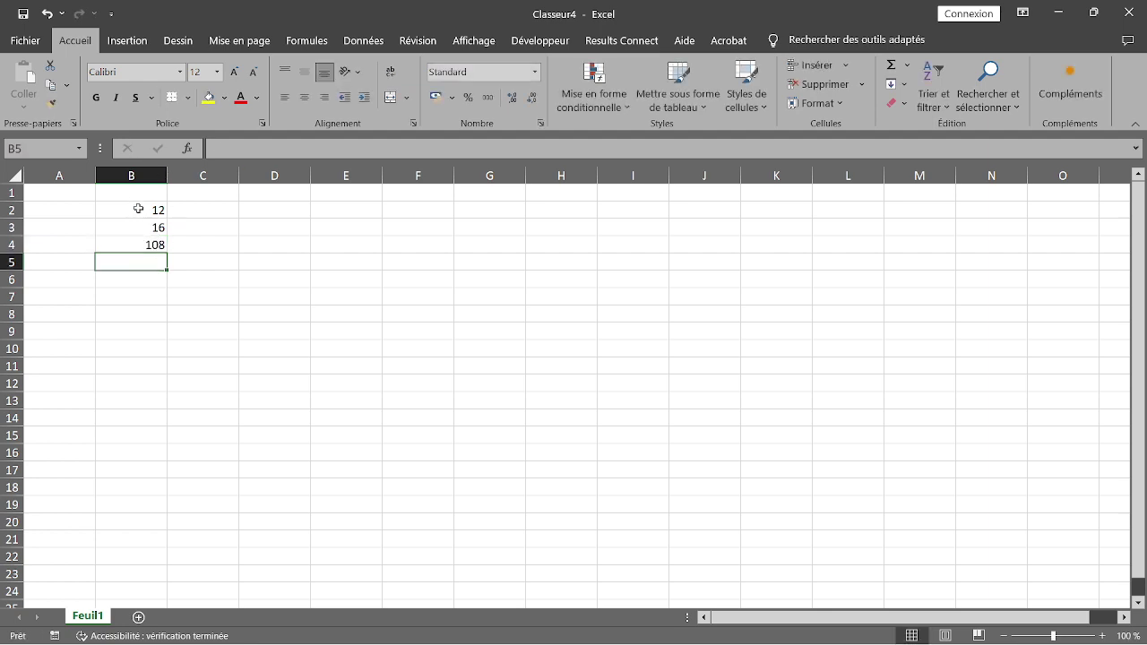
{"action": "left_click_drag", "start_coordinate": [138, 207], "coordinate": [137, 248]}
{"action": "key", "text": "Delete"}
- Enter =ALEA.ENTRE.BORNES(5;250) in cell A2 and fill it across the range A2:H15
{"action": "left_click", "coordinate": [70, 196]}
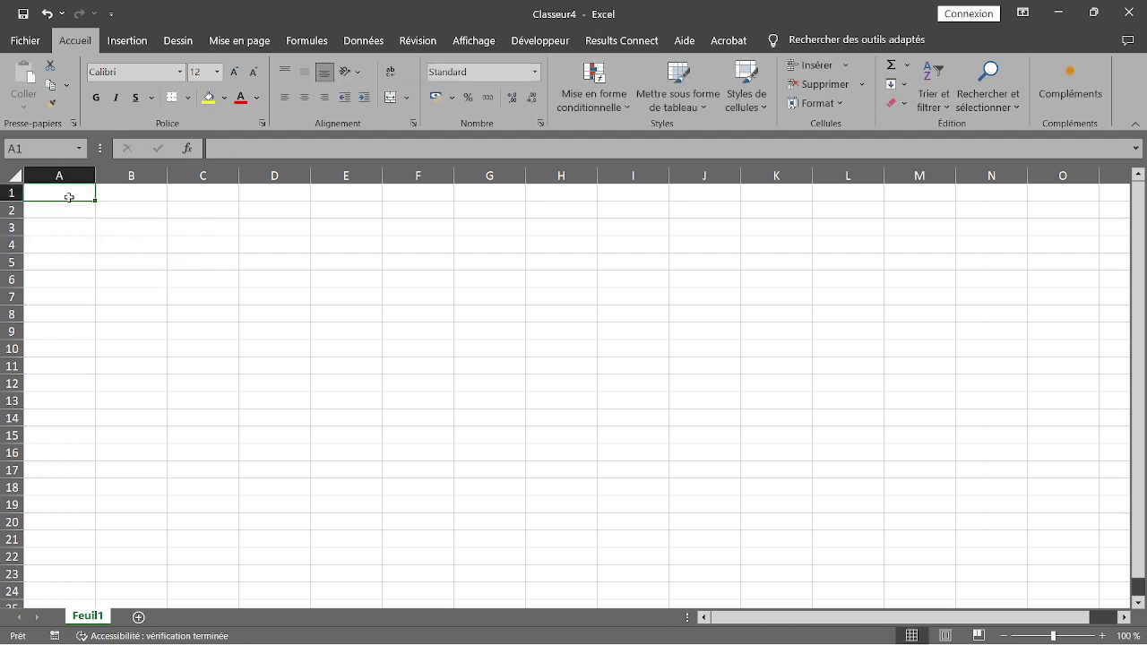
{"action": "left_click", "coordinate": [70, 210]}
{"action": "type", "text": "="}
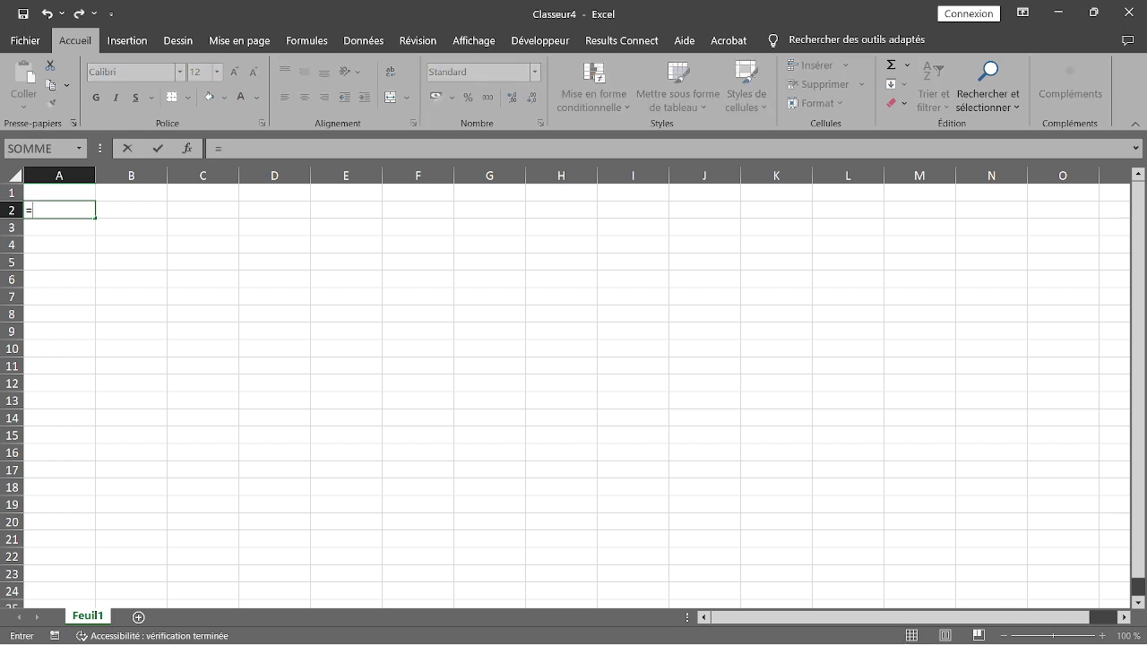
{"action": "type", "text": "AL"}
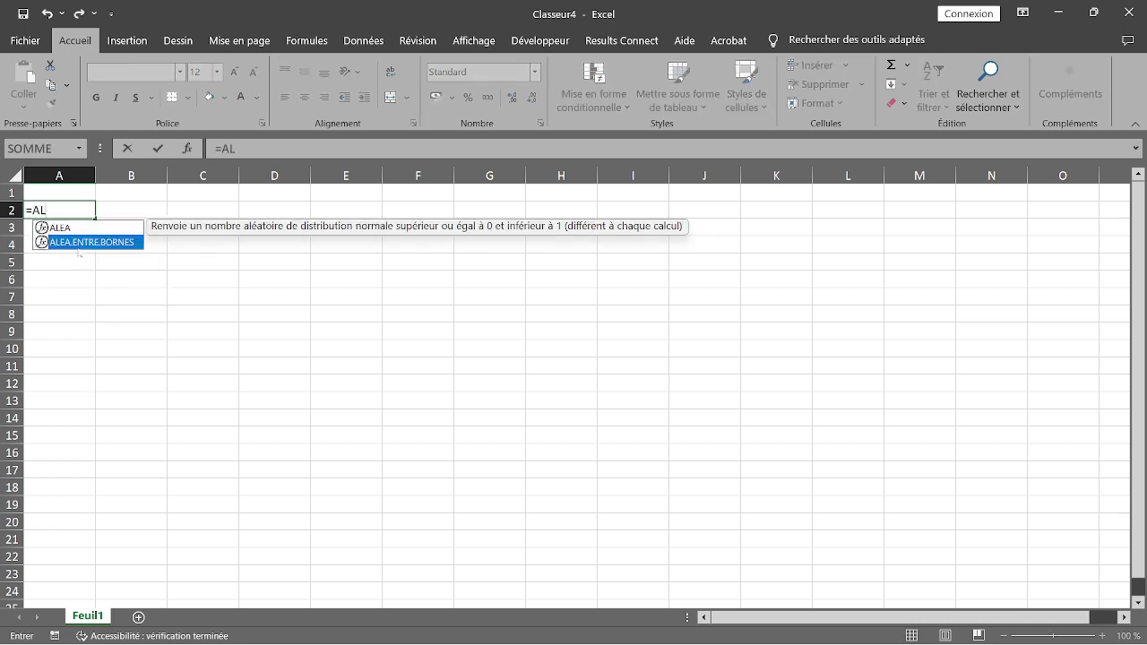
{"action": "double_click", "coordinate": [80, 242]}
{"action": "type", "text": "5"}
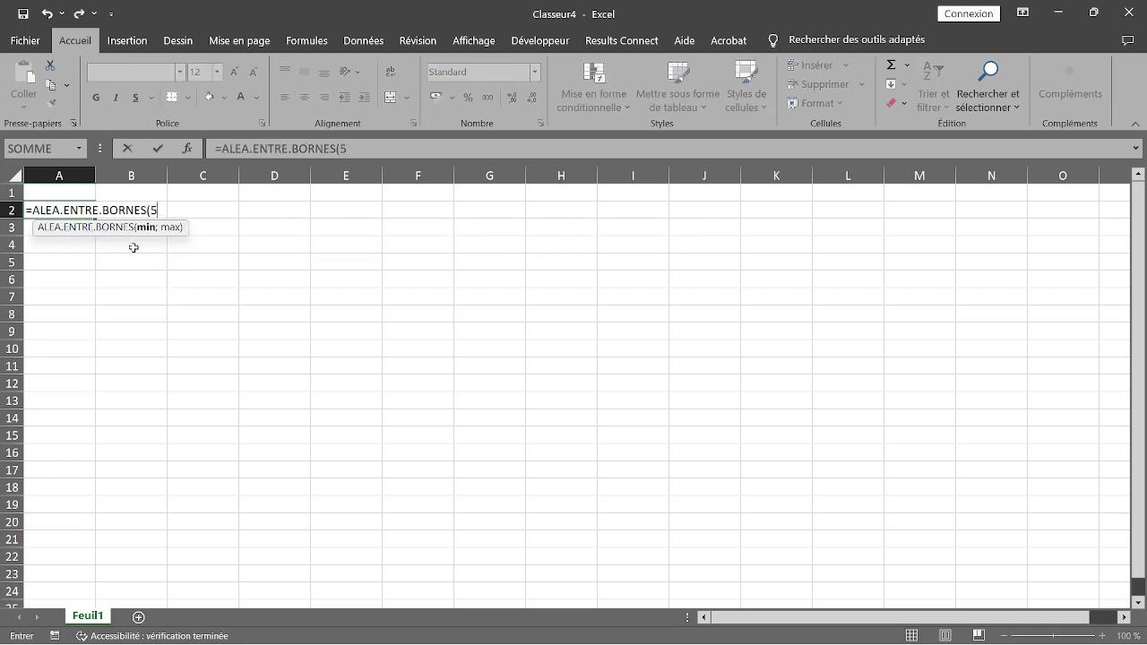
{"action": "type", "text": ","}
{"action": "key", "text": "BackSpace"}
{"action": "type", "text": ";250)"}
{"action": "key", "text": "Return"}
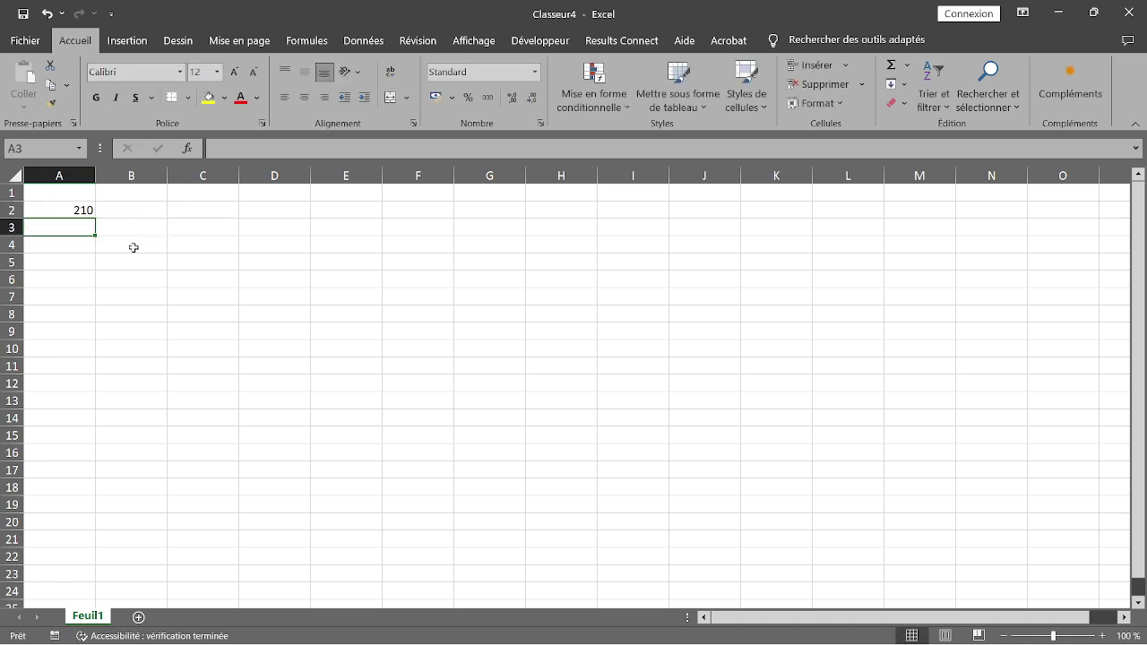
{"action": "left_click", "coordinate": [85, 210]}
{"action": "left_click_drag", "start_coordinate": [94, 218], "coordinate": [587, 435]}
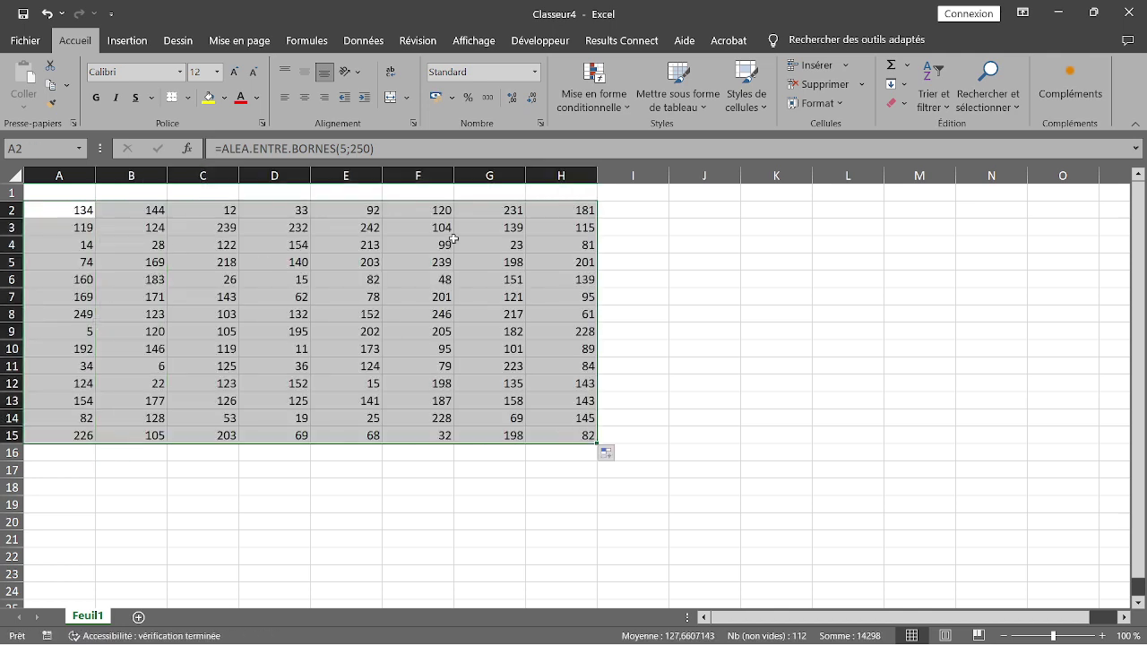
- Move the filled block of random numbers up one row so it occupies A1:H14
{"action": "left_click", "coordinate": [74, 194]}
{"action": "left_click", "coordinate": [69, 220]}
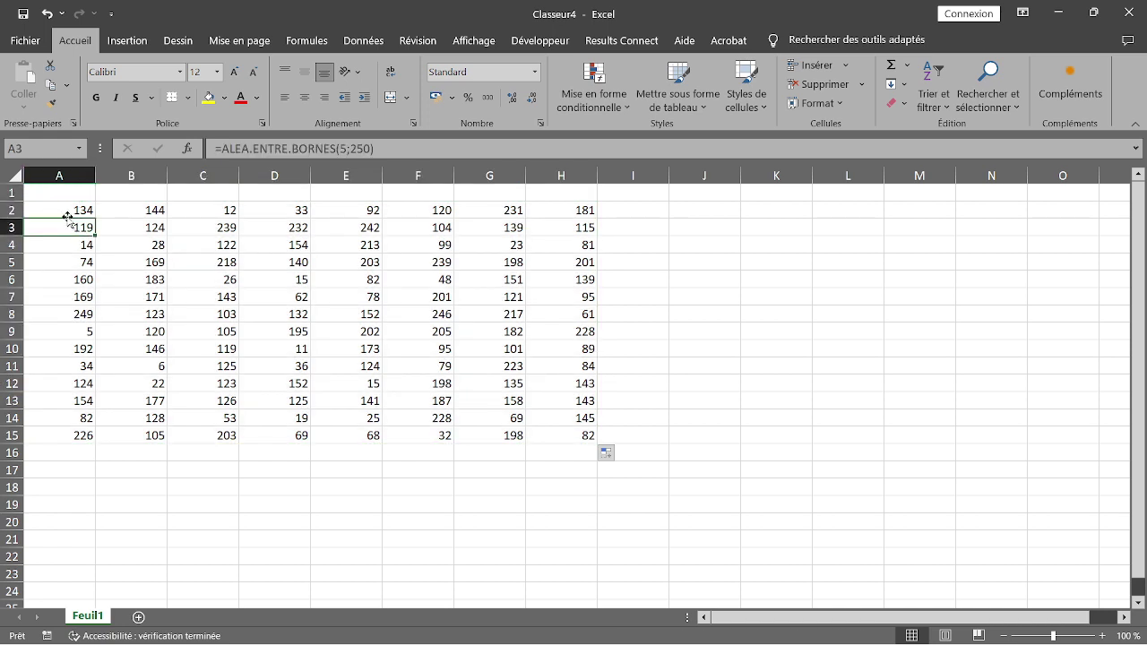
{"action": "left_click_drag", "start_coordinate": [67, 216], "coordinate": [591, 440]}
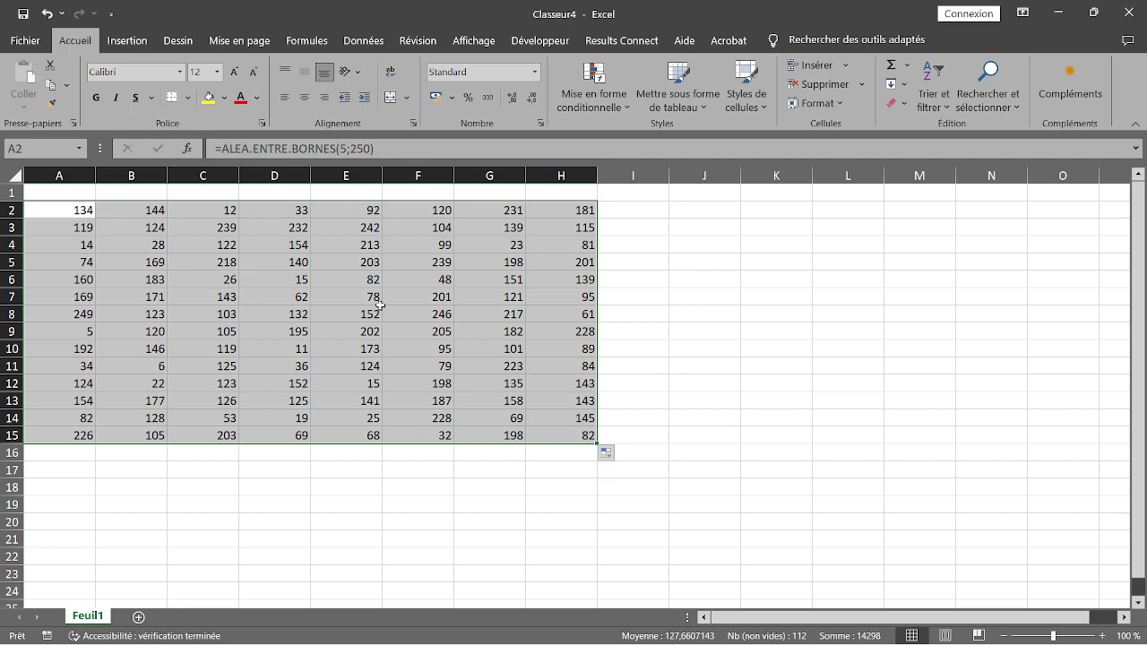
{"action": "left_click_drag", "start_coordinate": [97, 201], "coordinate": [98, 188]}
{"action": "left_click", "coordinate": [738, 310]}
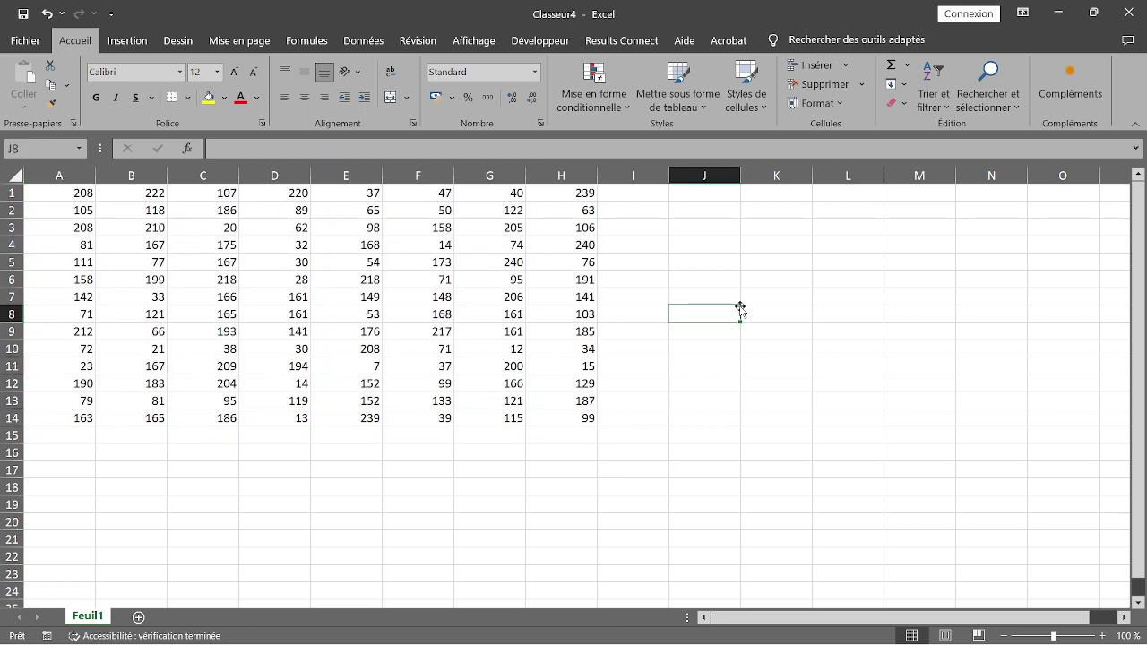
{"action": "key", "text": "ctrl+s"}
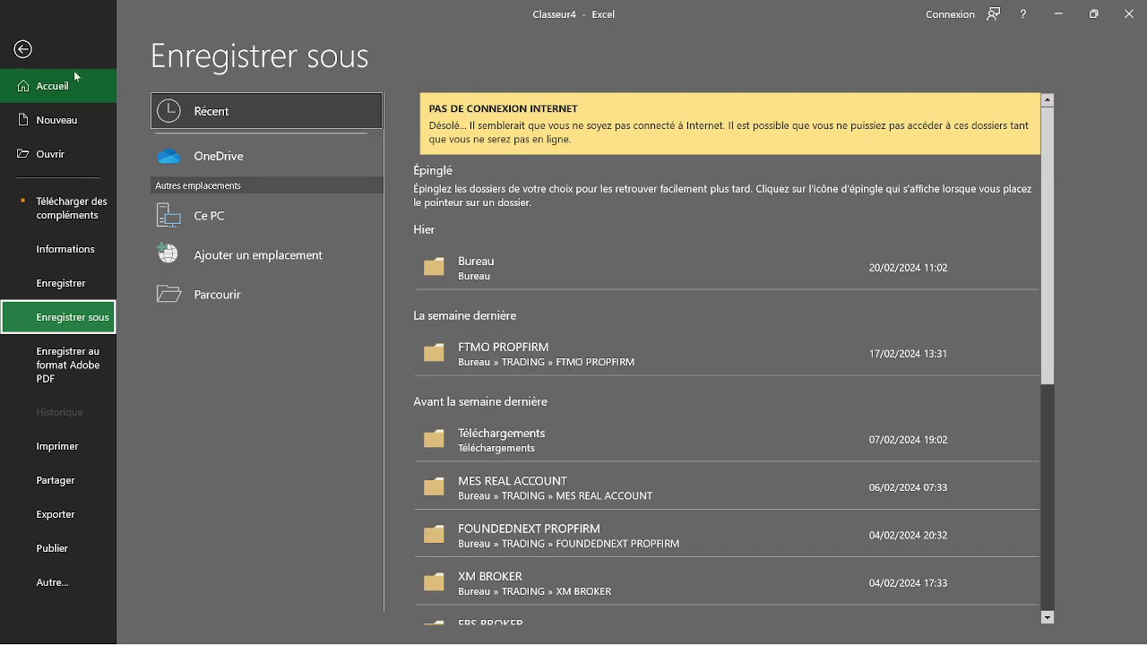
{"action": "key", "text": "Escape"}
{"action": "left_click_drag", "start_coordinate": [69, 190], "coordinate": [215, 262]}
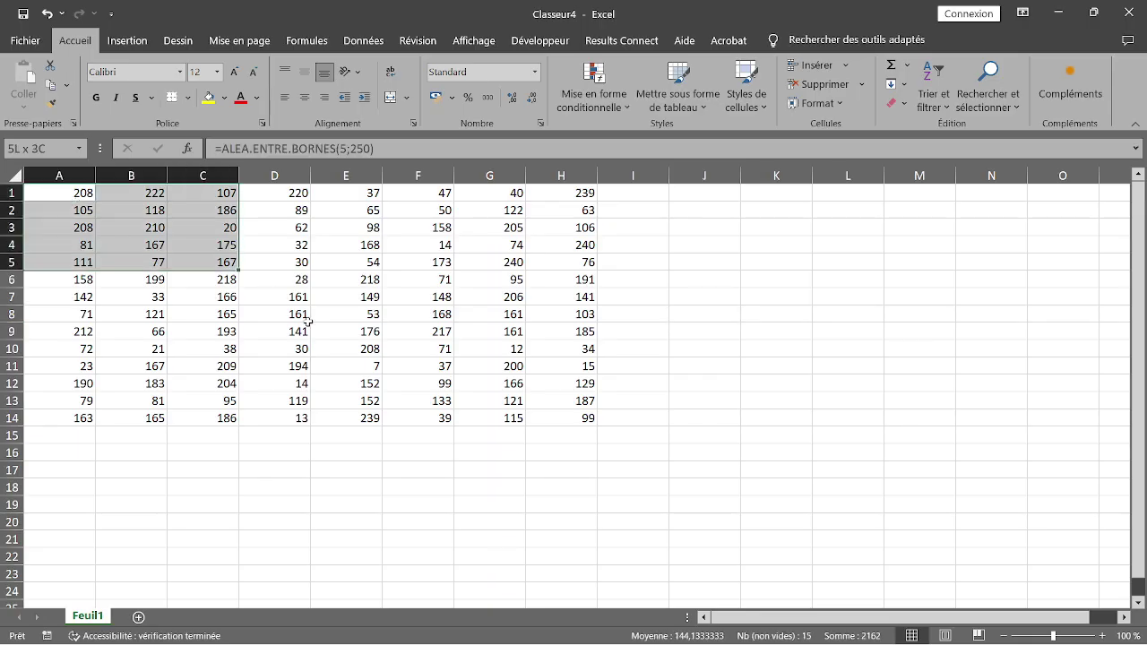
{"action": "left_click_drag", "start_coordinate": [308, 320], "coordinate": [582, 421]}
{"action": "left_click", "coordinate": [750, 363]}
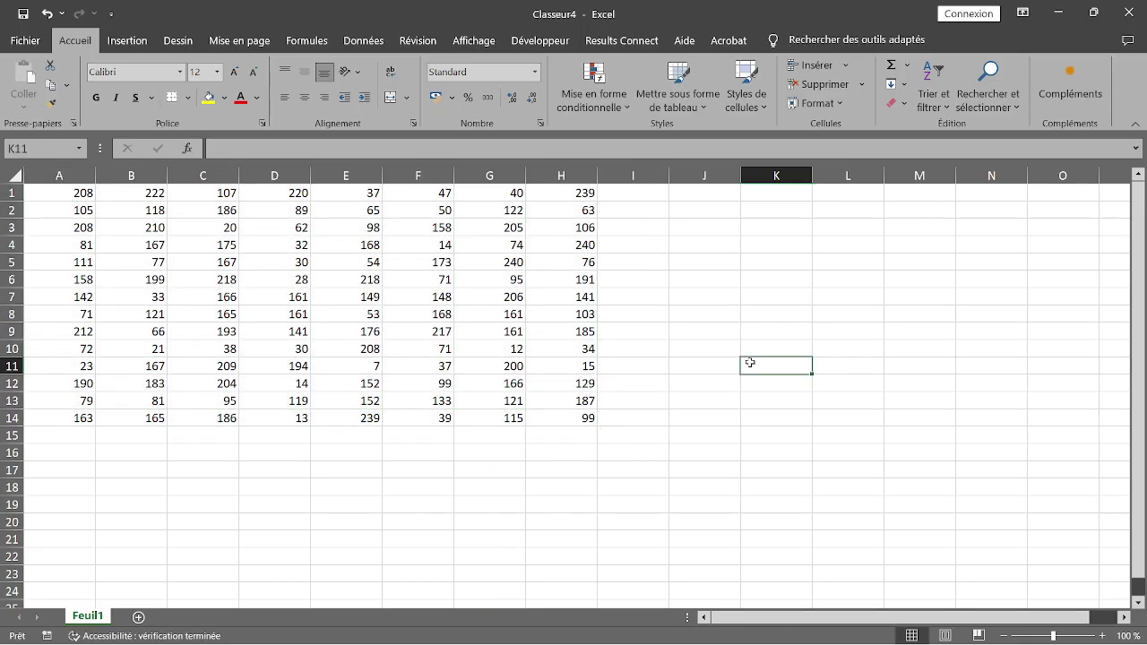
{"action": "left_click_drag", "start_coordinate": [61, 196], "coordinate": [64, 228]}
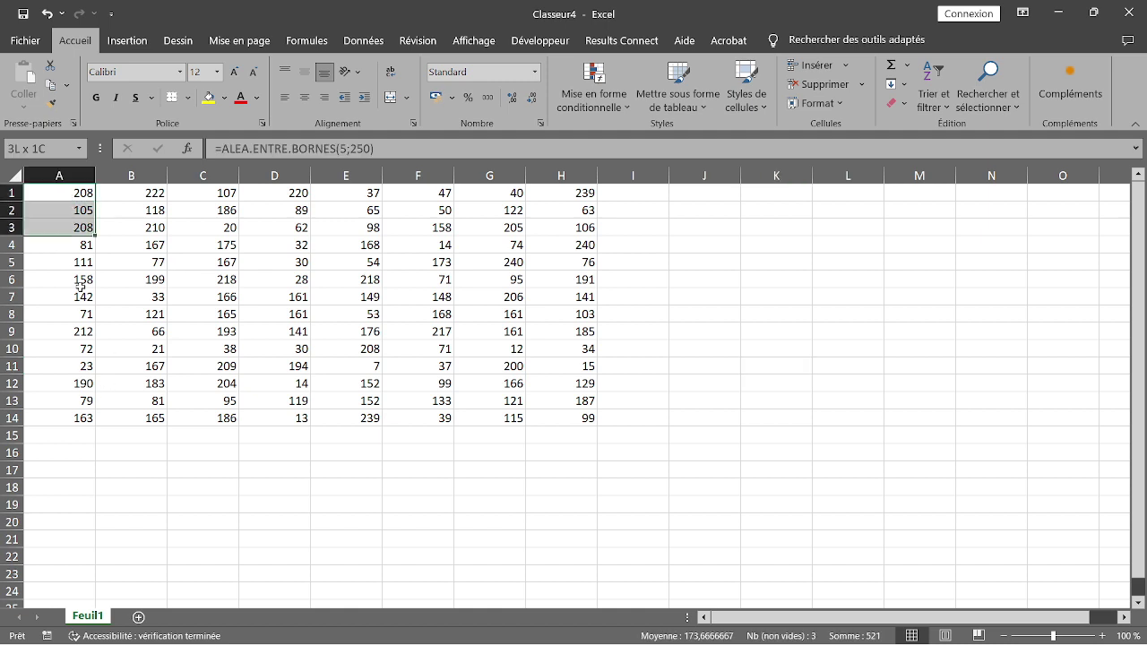
{"action": "left_click_drag", "start_coordinate": [81, 287], "coordinate": [90, 420]}
{"action": "left_click_drag", "start_coordinate": [148, 194], "coordinate": [175, 426]}
{"action": "left_click", "coordinate": [223, 192]}
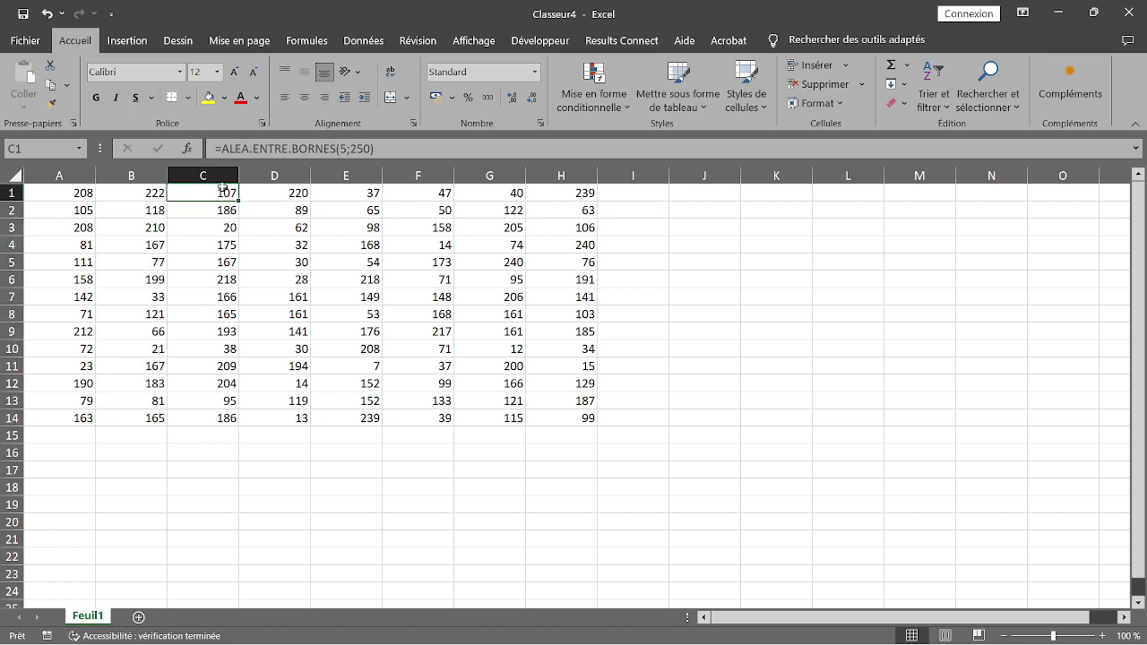
{"action": "left_click_drag", "start_coordinate": [222, 190], "coordinate": [247, 432]}
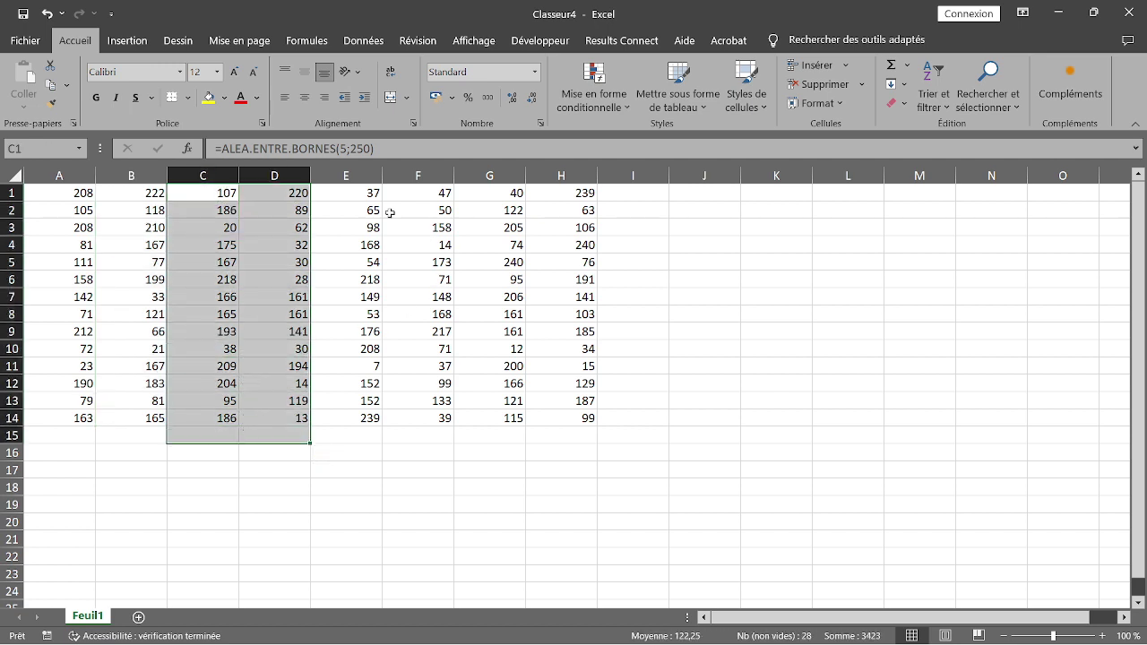
{"action": "left_click_drag", "start_coordinate": [366, 197], "coordinate": [363, 406]}
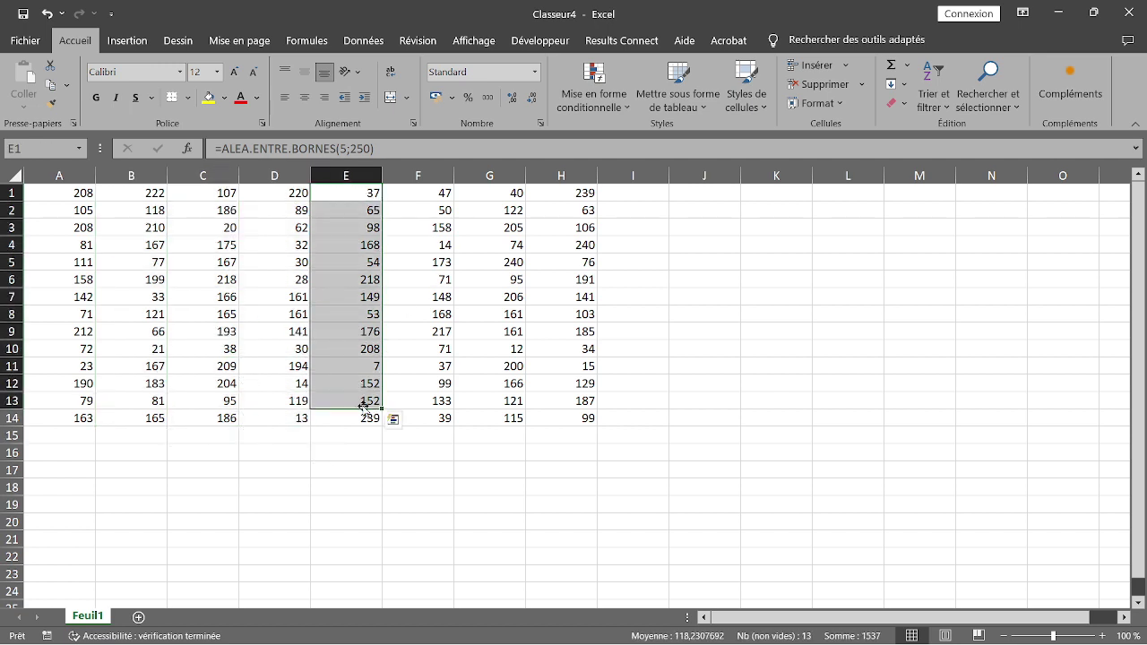
{"action": "left_click", "coordinate": [413, 500]}
{"action": "left_click_drag", "start_coordinate": [81, 194], "coordinate": [584, 415]}
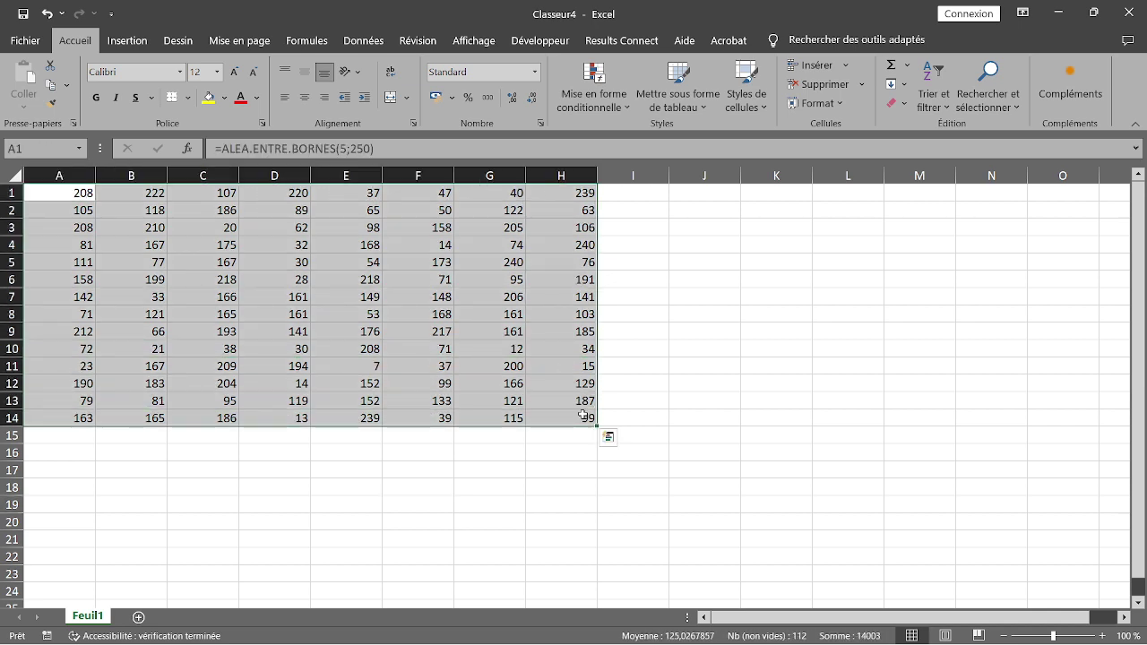
{"action": "left_click", "coordinate": [665, 345]}
{"action": "left_click", "coordinate": [765, 209]}
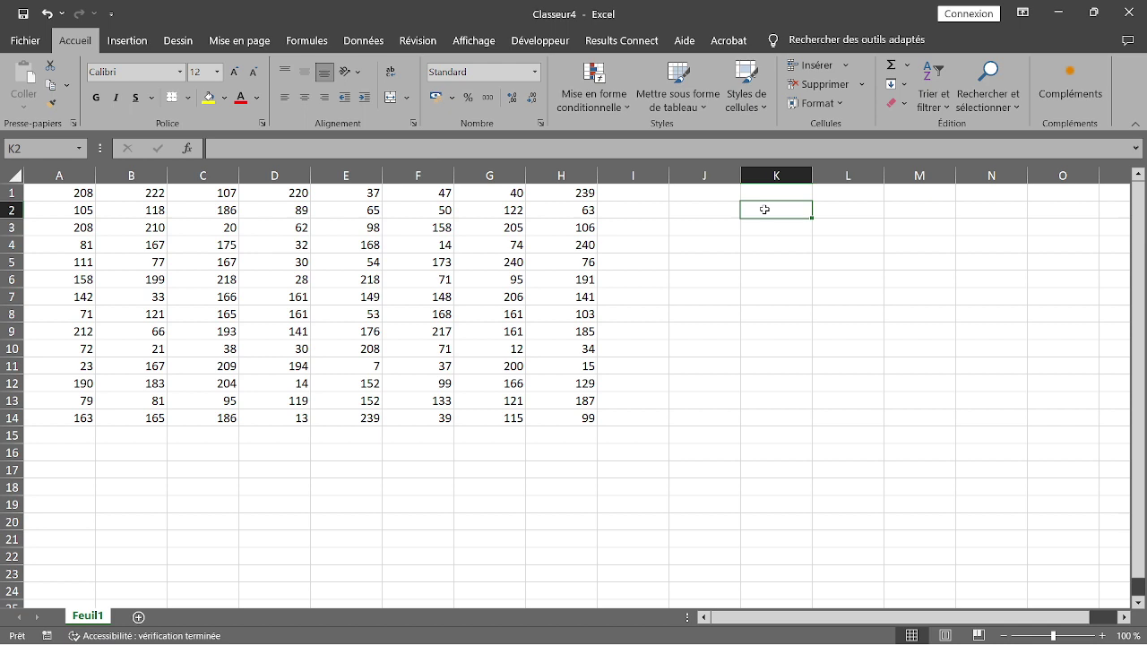
{"action": "left_click", "coordinate": [728, 205]}
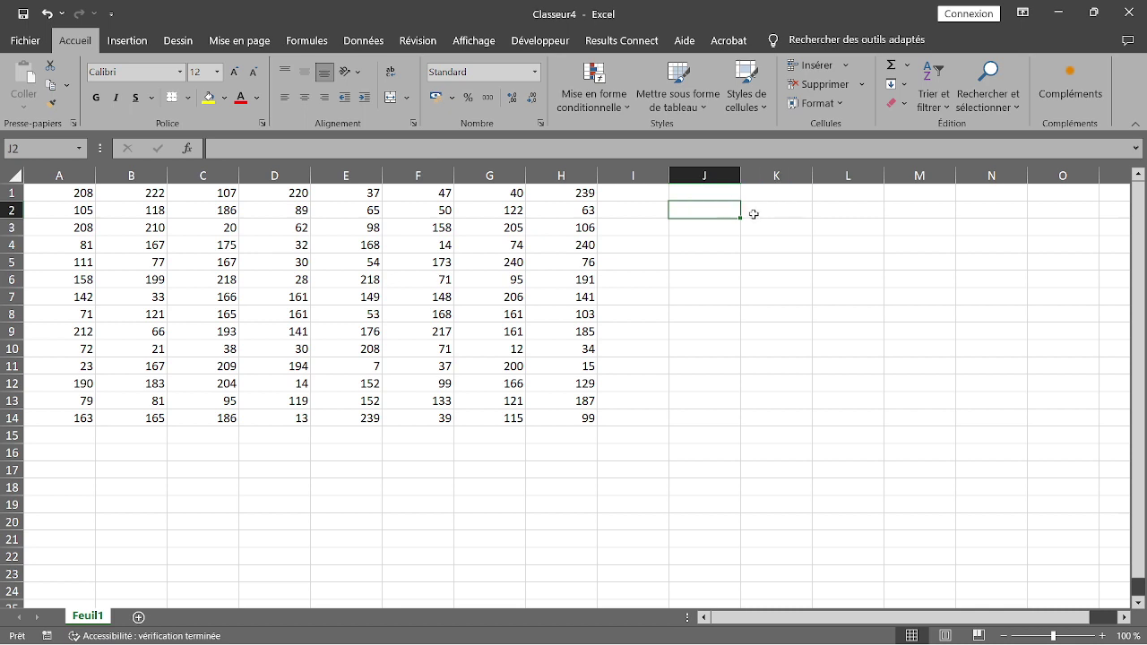
{"action": "left_click", "coordinate": [757, 213]}
- Enter the formula =ALEA.ENTRE.BORNES(1;1000) in cell J2
{"action": "left_click", "coordinate": [700, 208]}
{"action": "type", "text": "="}
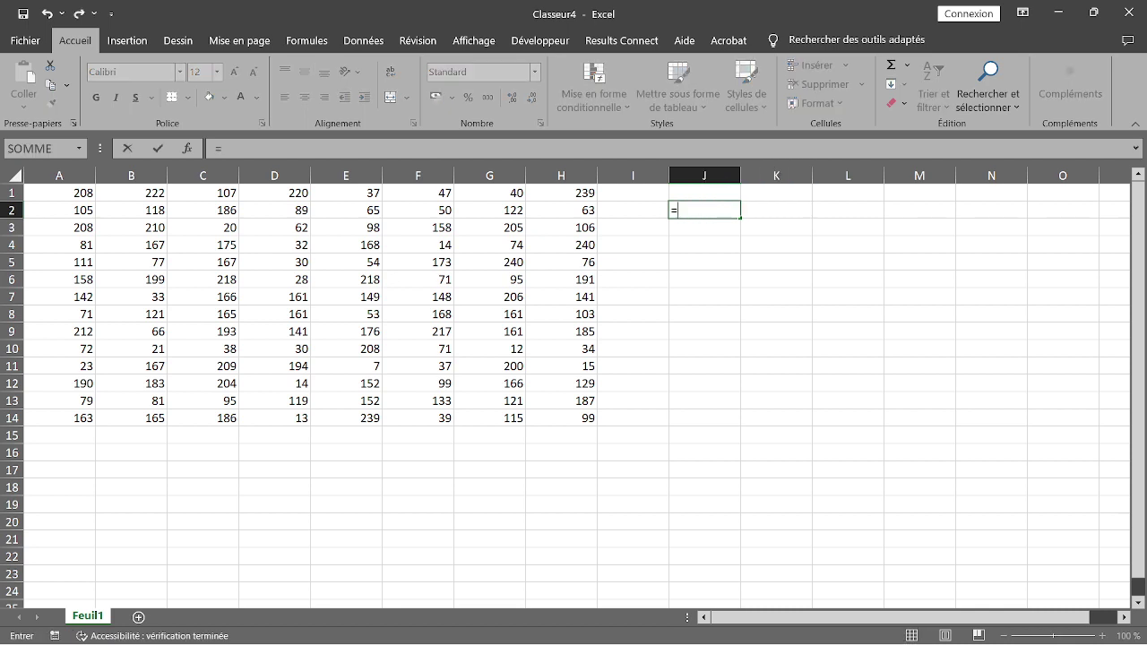
{"action": "type", "text": "A"}
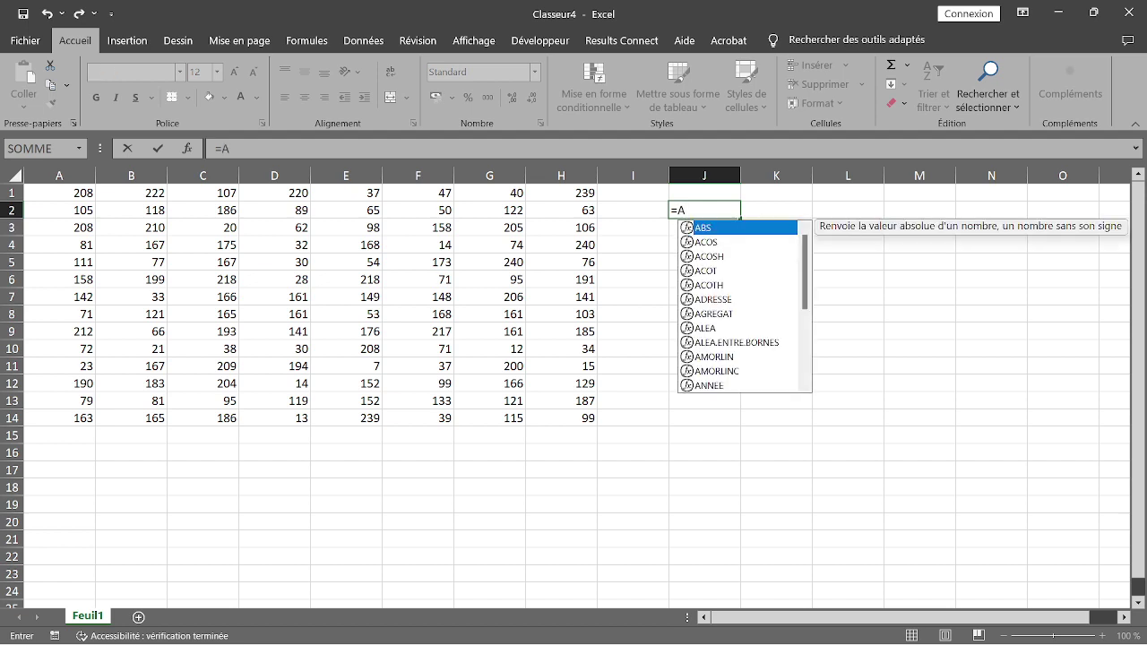
{"action": "type", "text": "LEA"}
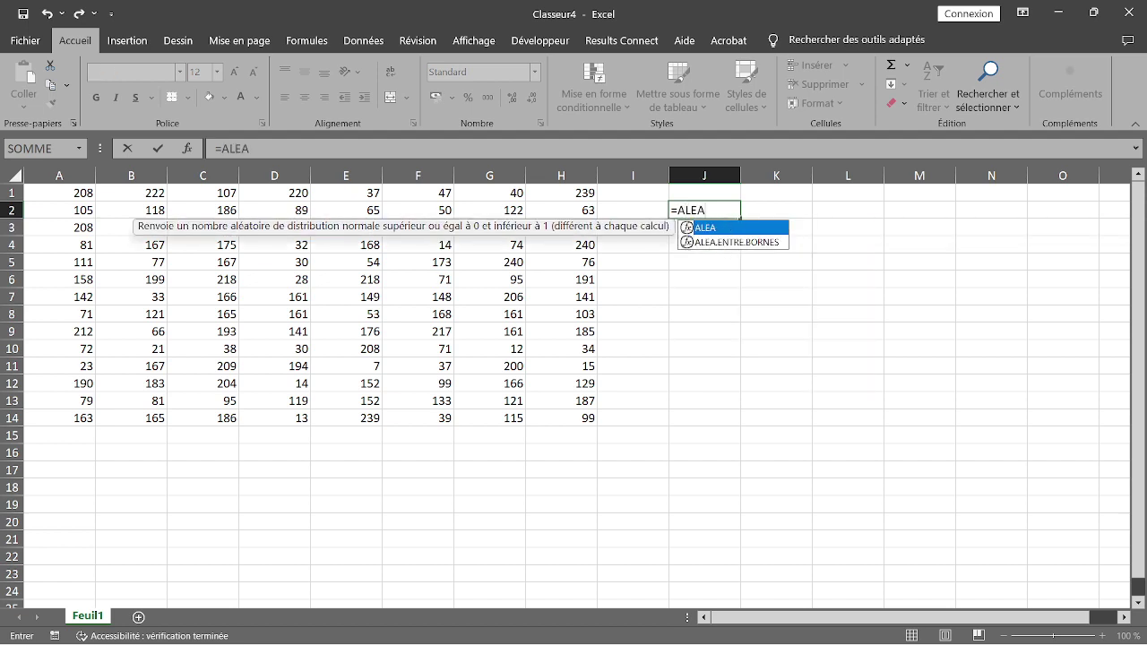
{"action": "type", "text": ".ENTRE"}
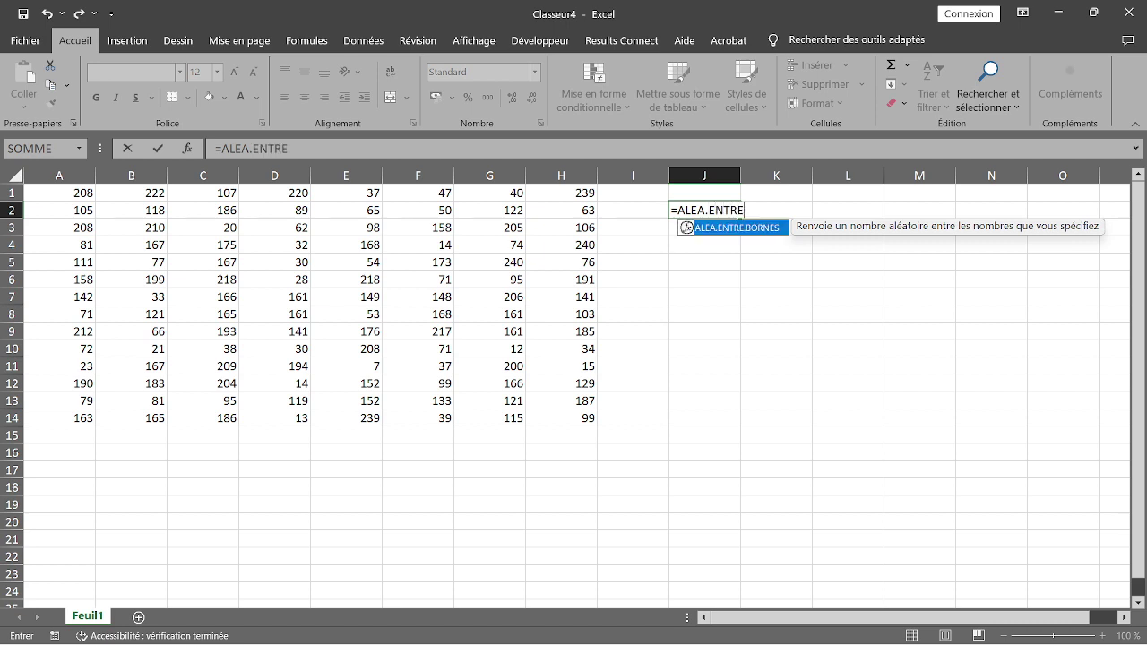
{"action": "type", "text": ".BORNES"}
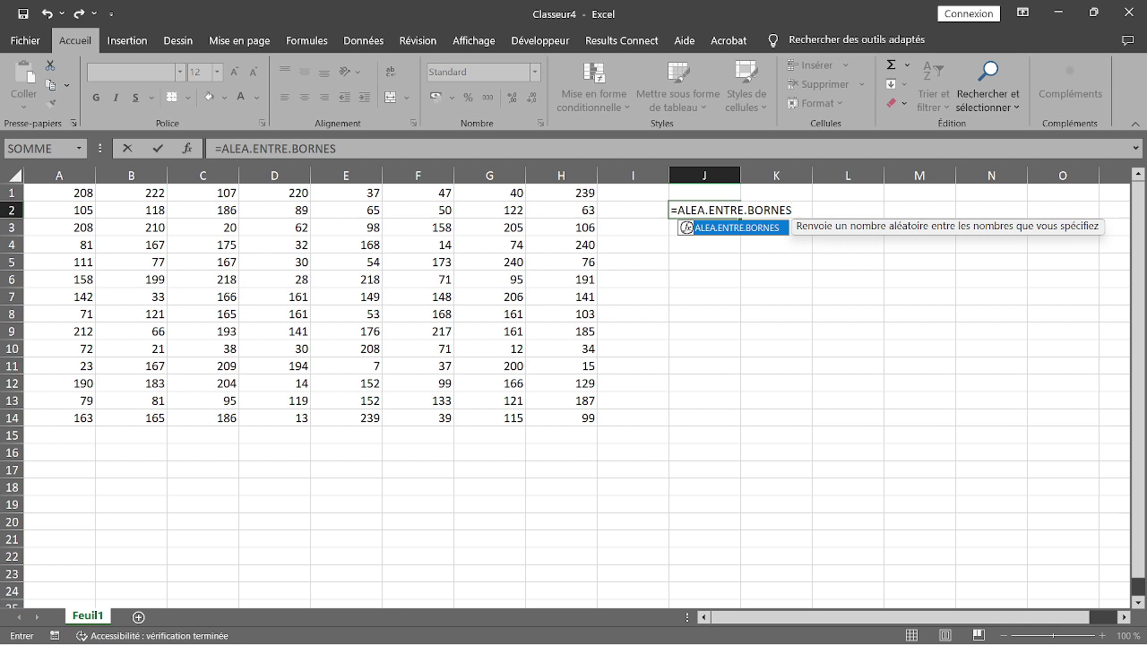
{"action": "type", "text": "("}
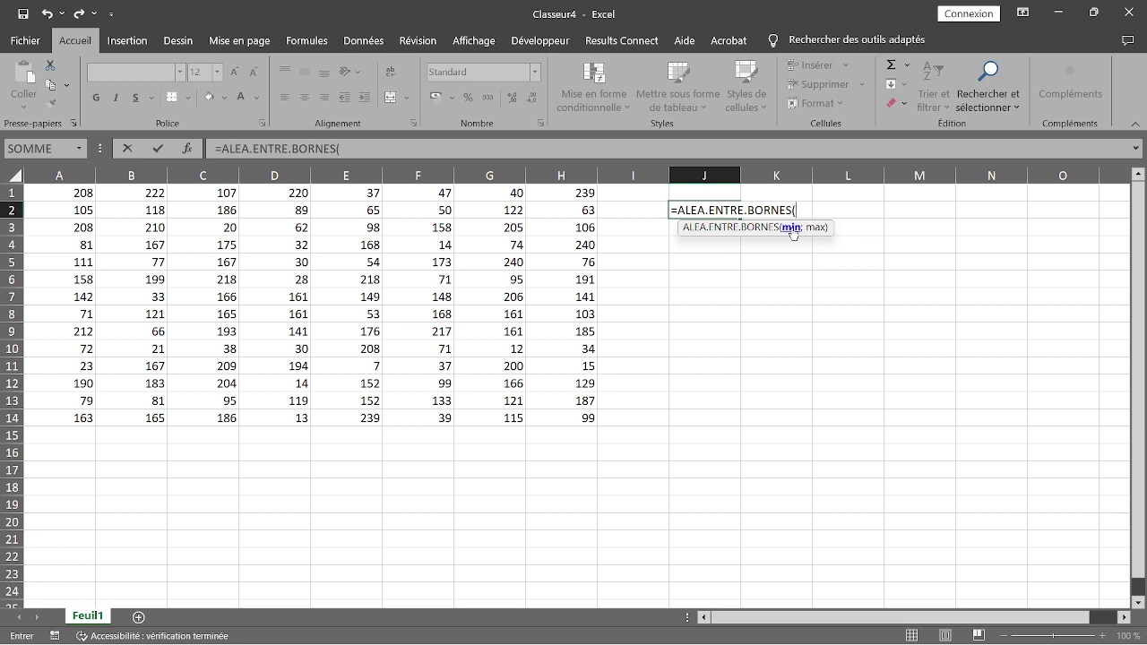
{"action": "type", "text": "1;1000)"}
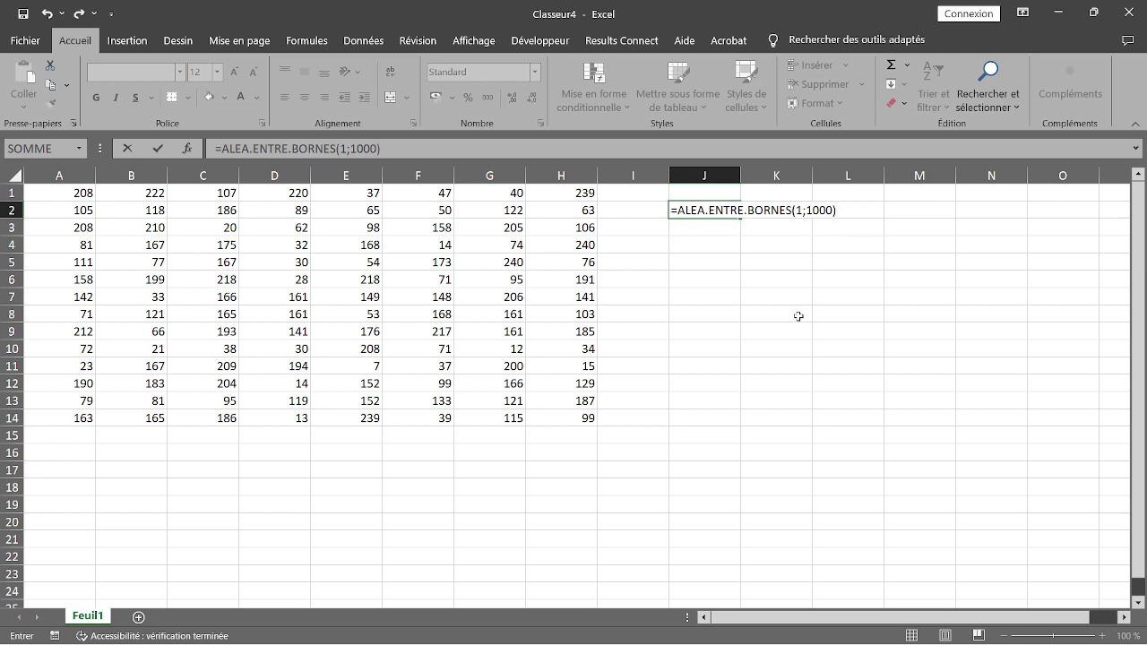
{"action": "key", "text": "Return"}
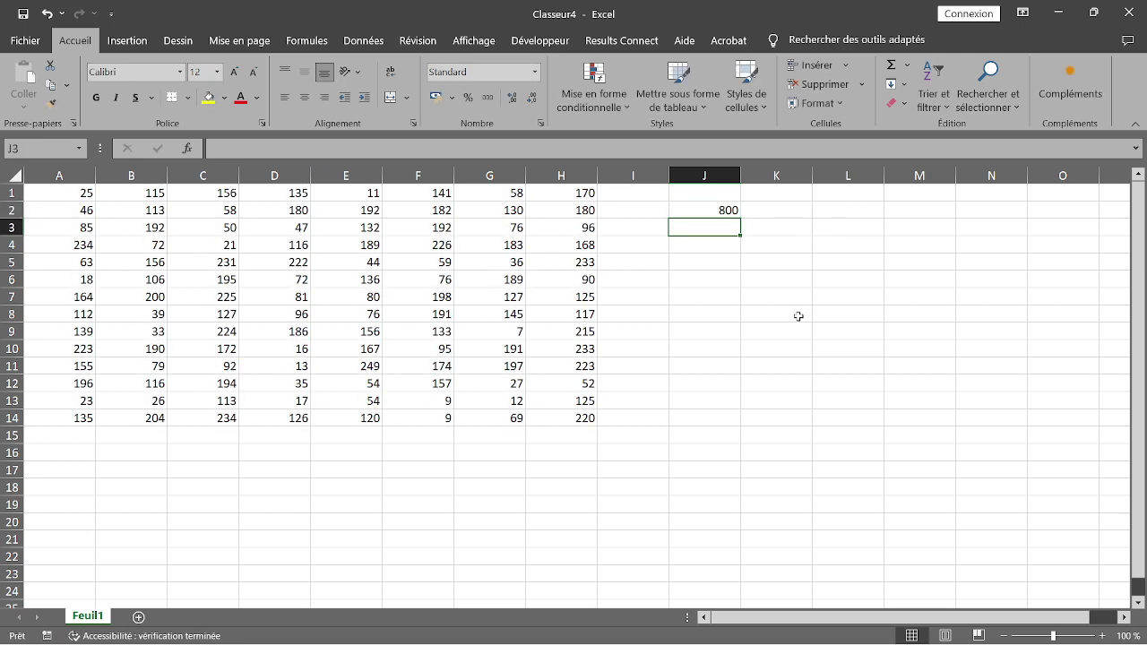
- Fill the J2 formula down to J19 and across to column O, covering the range J2:O19
{"action": "left_click", "coordinate": [718, 210]}
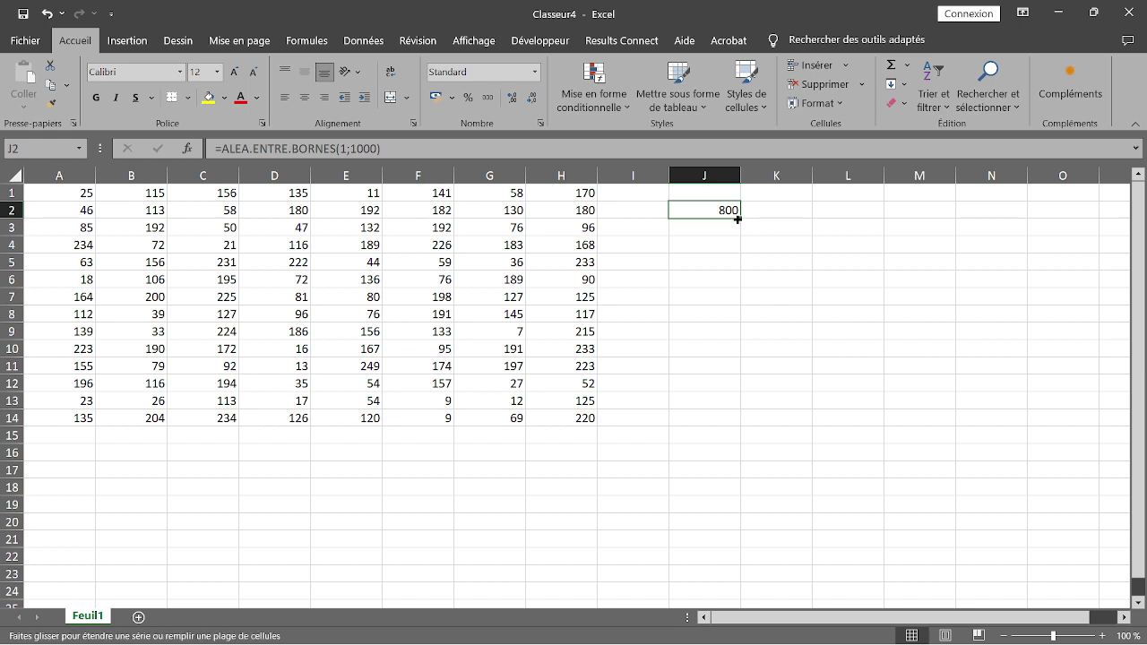
{"action": "left_click", "coordinate": [724, 241]}
{"action": "left_click", "coordinate": [722, 211]}
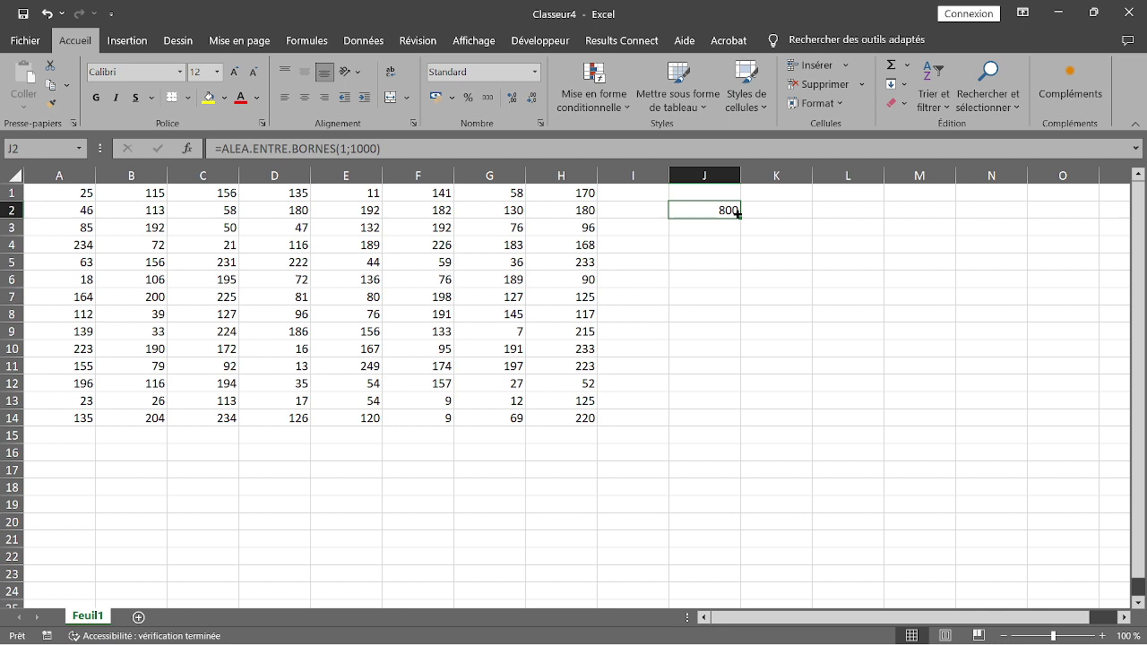
{"action": "left_click_drag", "start_coordinate": [737, 215], "coordinate": [735, 520]}
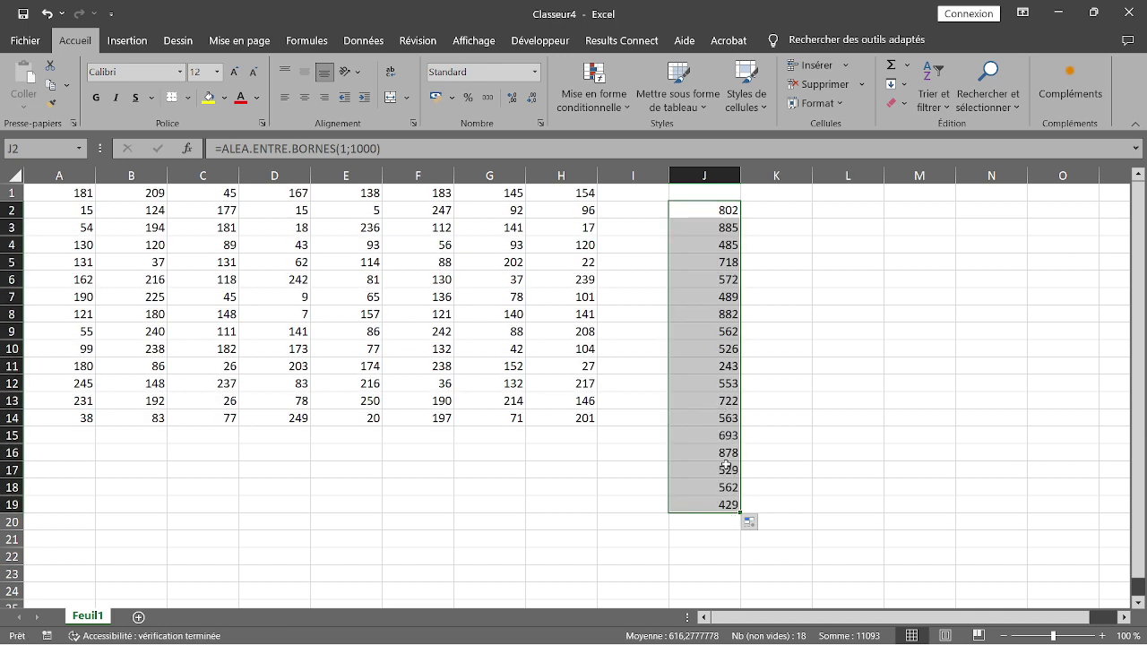
{"action": "left_click", "coordinate": [730, 492]}
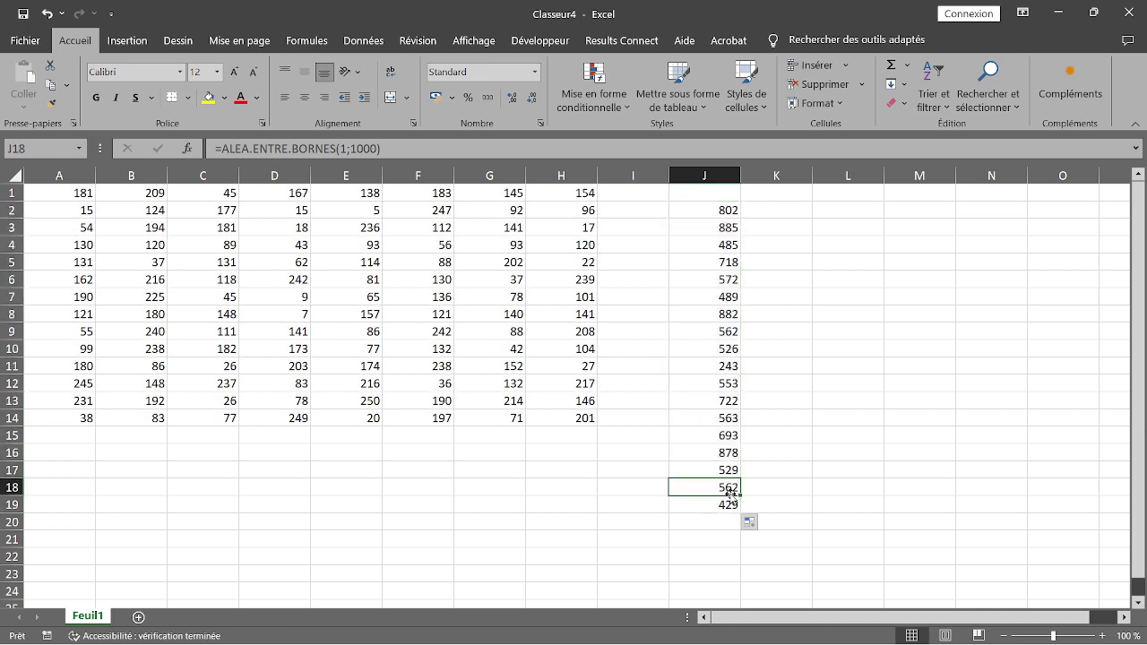
{"action": "left_click", "coordinate": [731, 216]}
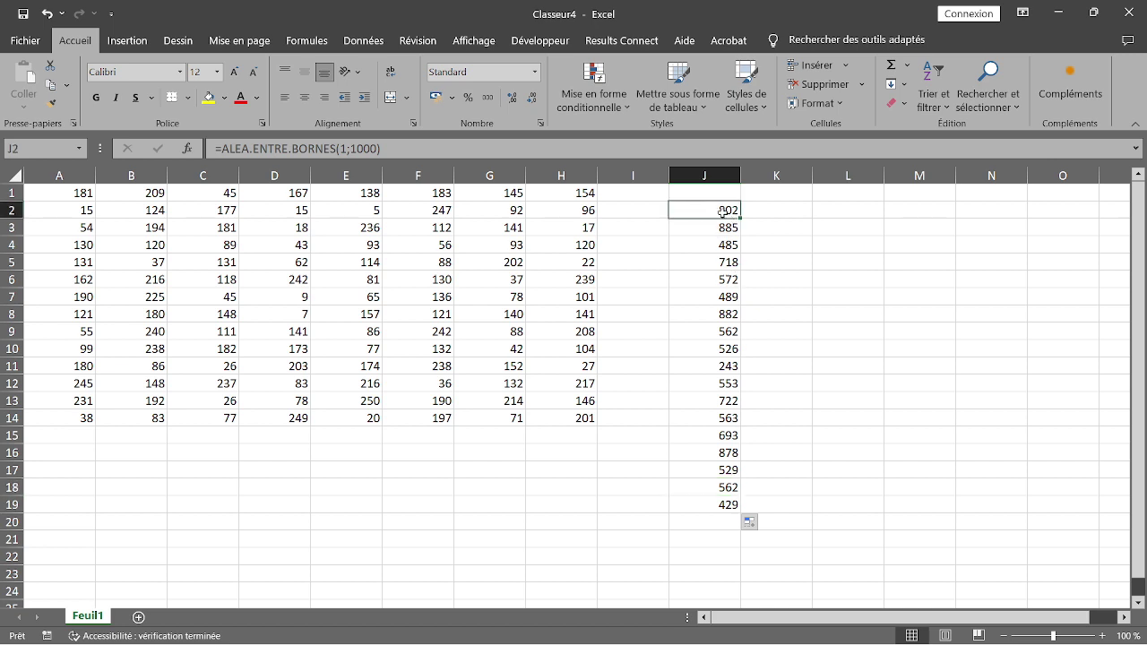
{"action": "left_click_drag", "start_coordinate": [722, 215], "coordinate": [722, 497]}
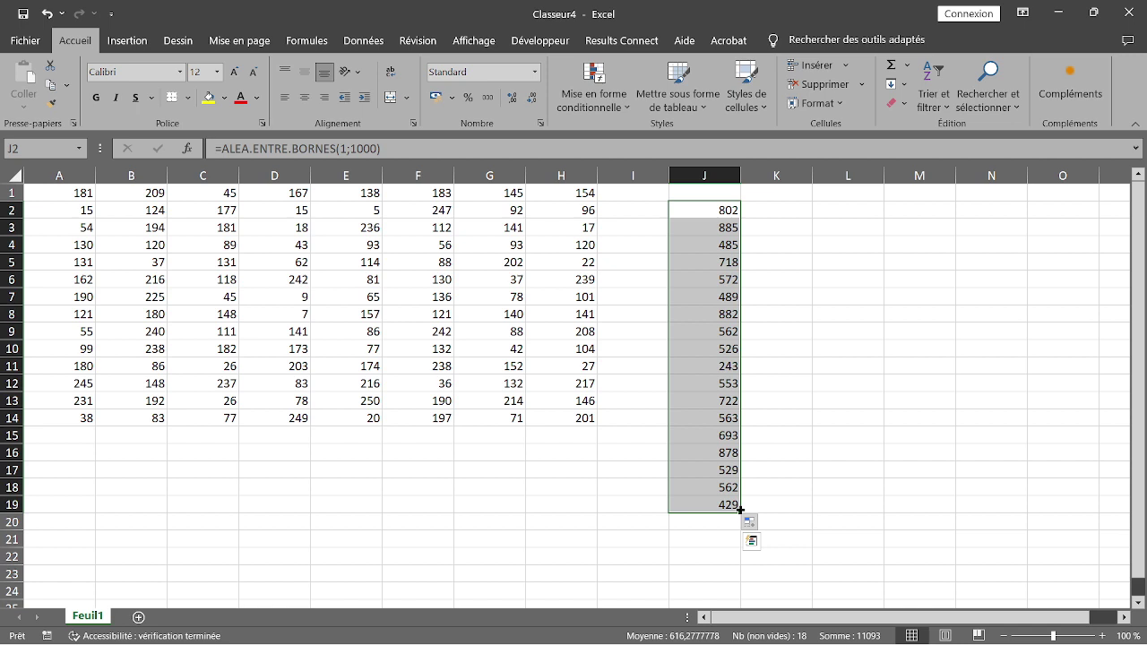
{"action": "left_click_drag", "start_coordinate": [740, 509], "coordinate": [1080, 499]}
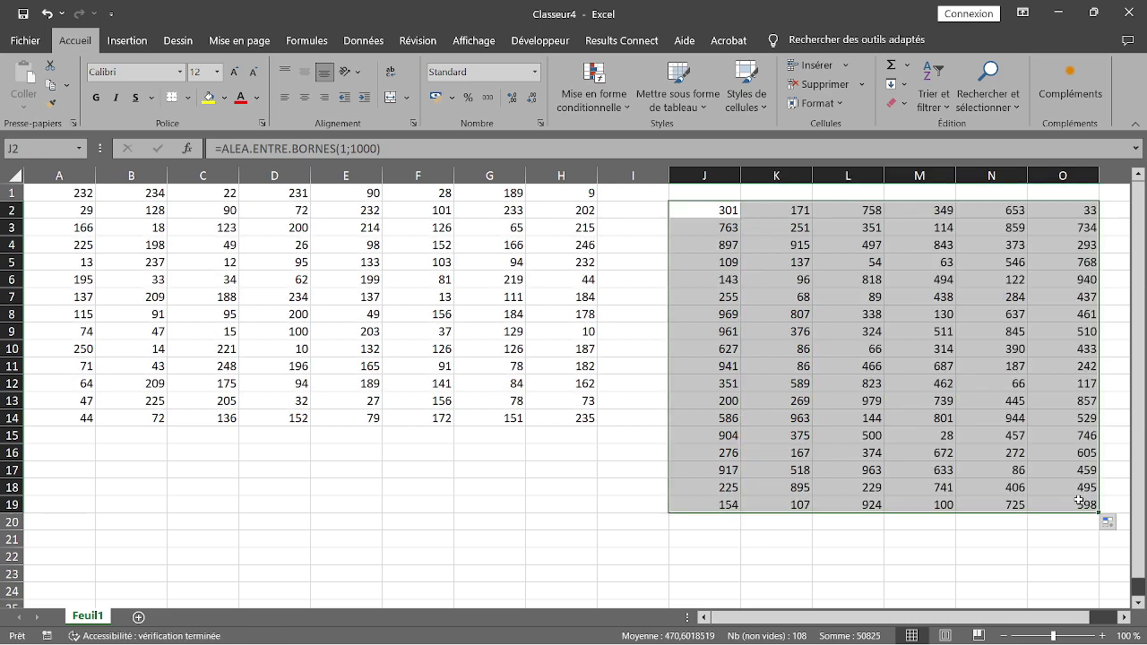
- Clear the contents of the second random-number block in J2:O19
{"action": "left_click", "coordinate": [723, 208]}
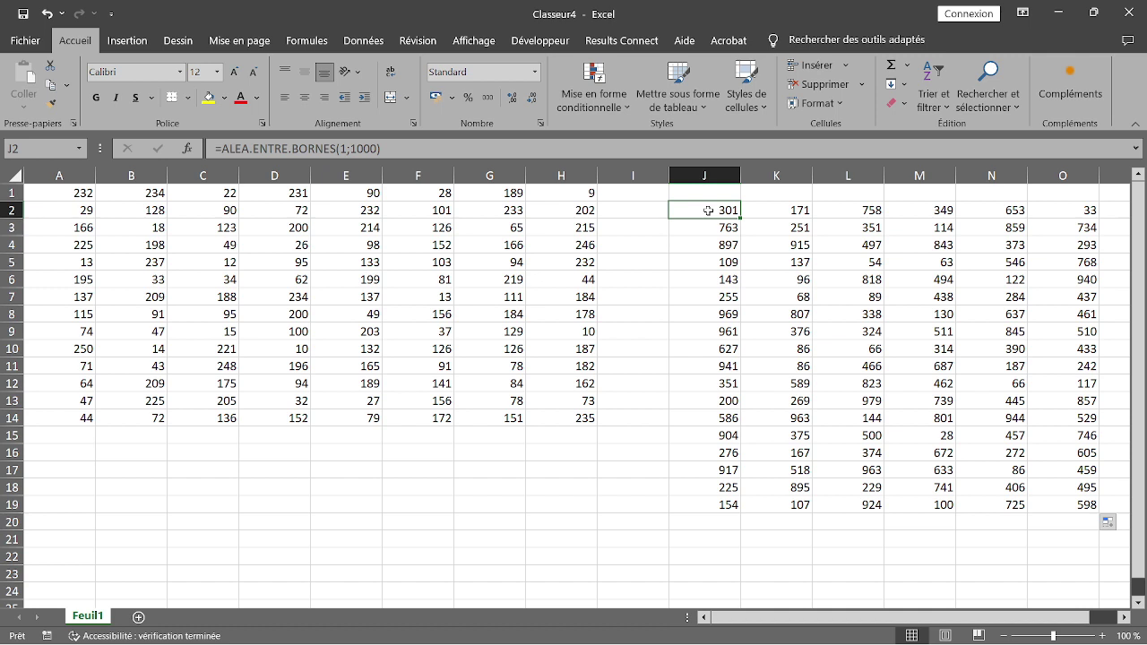
{"action": "left_click", "coordinate": [710, 231]}
{"action": "left_click", "coordinate": [707, 212]}
{"action": "left_click", "coordinate": [710, 227]}
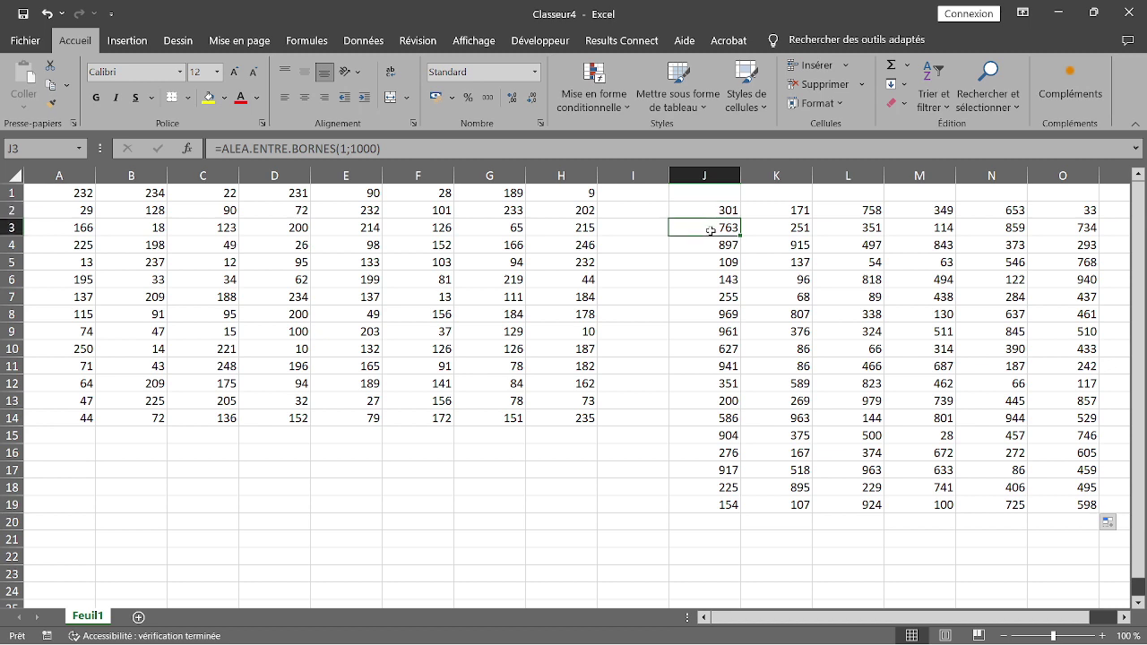
{"action": "left_click", "coordinate": [710, 211]}
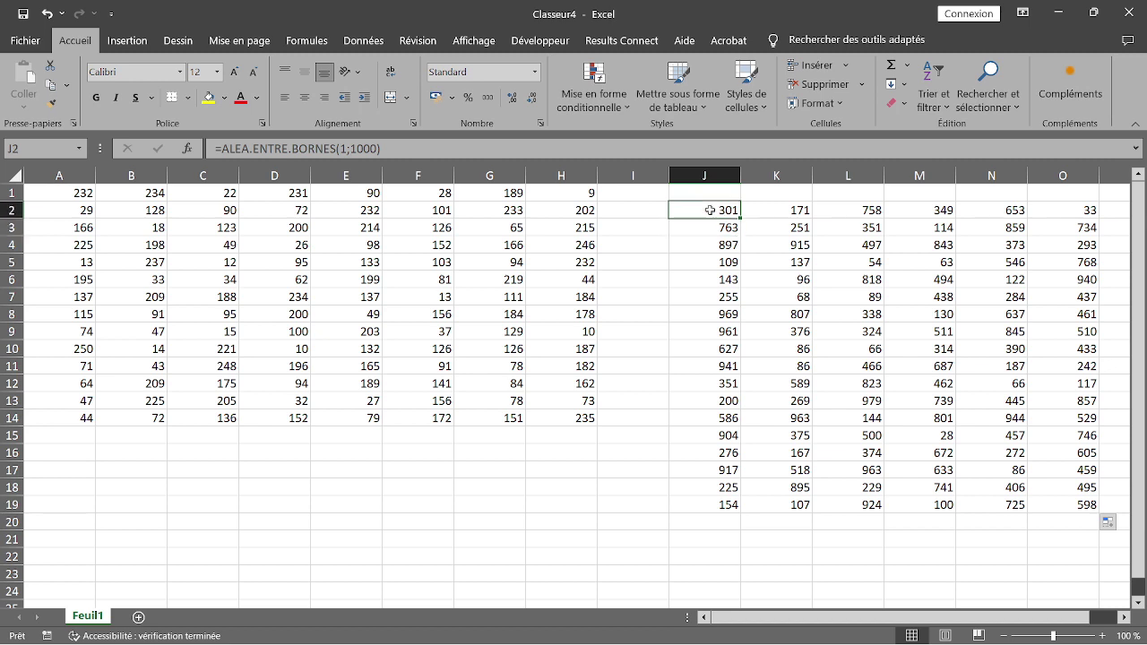
{"action": "left_click_drag", "start_coordinate": [720, 210], "coordinate": [1064, 500]}
{"action": "key", "text": "Delete"}
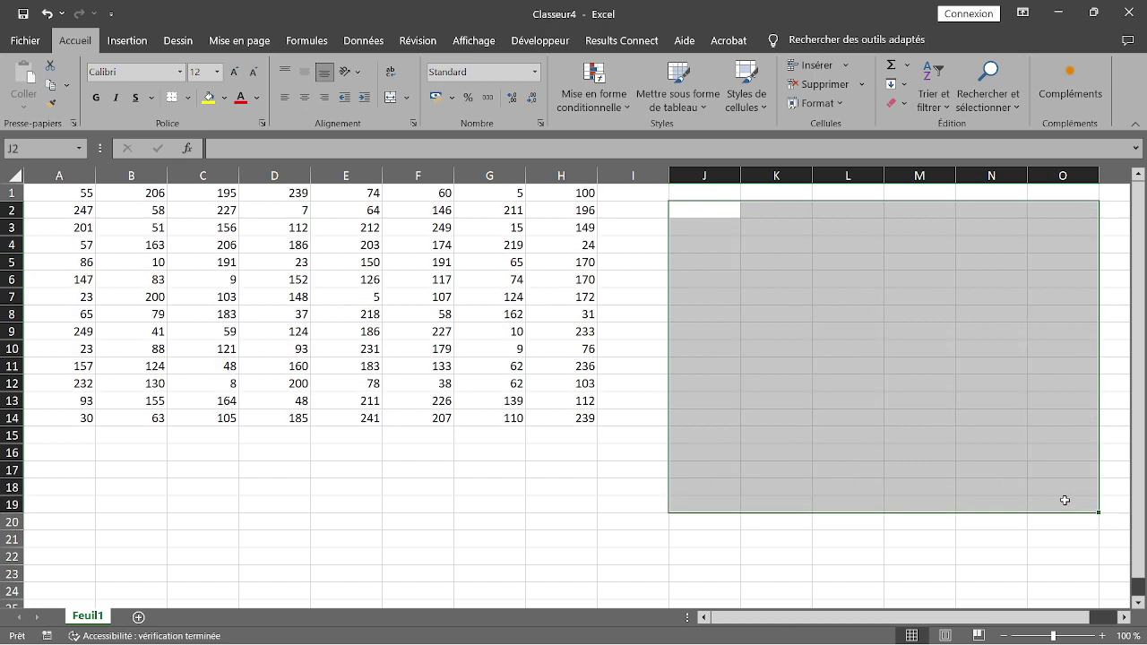
{"action": "left_click", "coordinate": [269, 368]}
{"action": "left_click", "coordinate": [62, 186]}
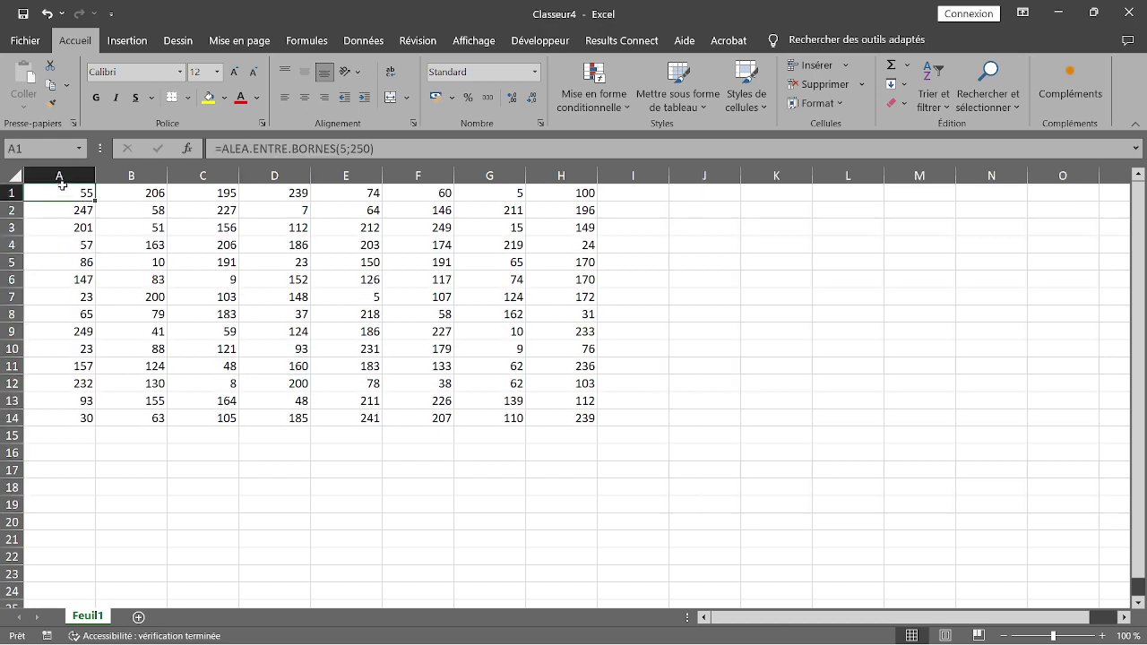
{"action": "left_click", "coordinate": [79, 259]}
{"action": "left_click", "coordinate": [74, 193]}
{"action": "left_click", "coordinate": [77, 464]}
{"action": "left_click", "coordinate": [68, 451]}
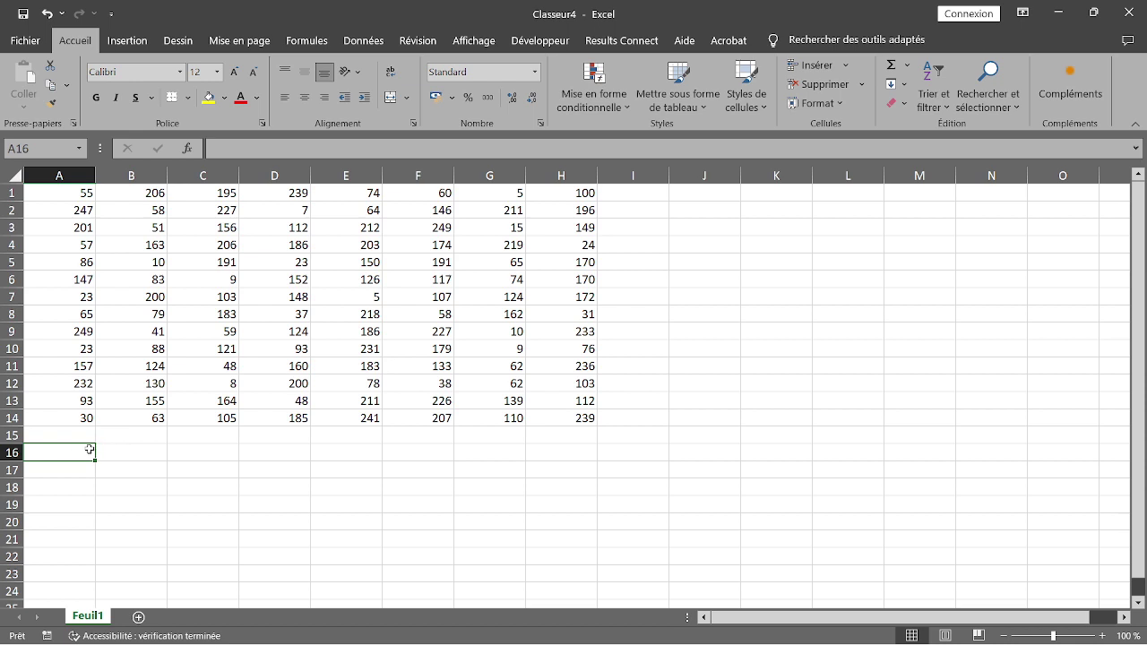
{"action": "left_click_drag", "start_coordinate": [90, 451], "coordinate": [591, 460]}
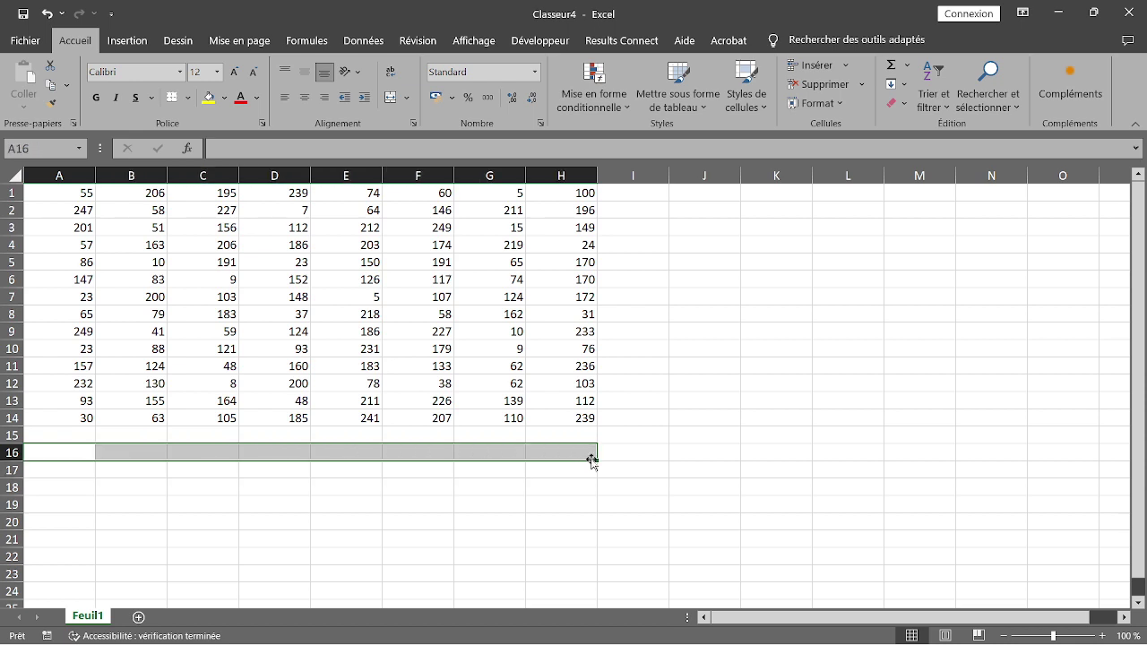
{"action": "left_click_drag", "start_coordinate": [80, 191], "coordinate": [85, 417]}
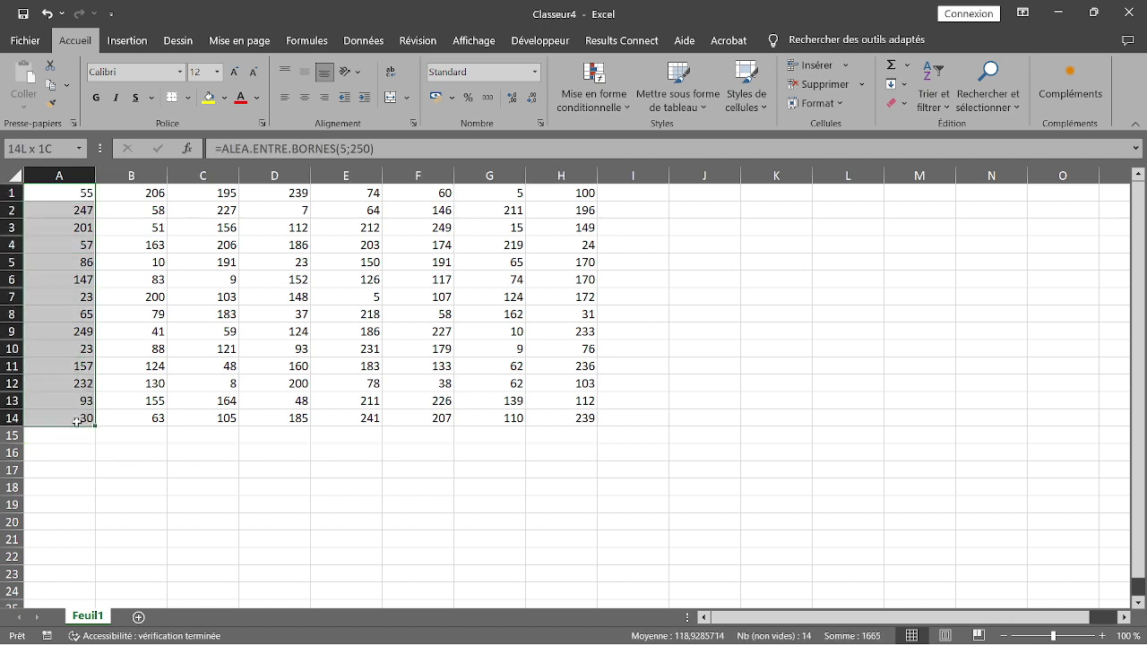
{"action": "left_click_drag", "start_coordinate": [149, 194], "coordinate": [148, 402]}
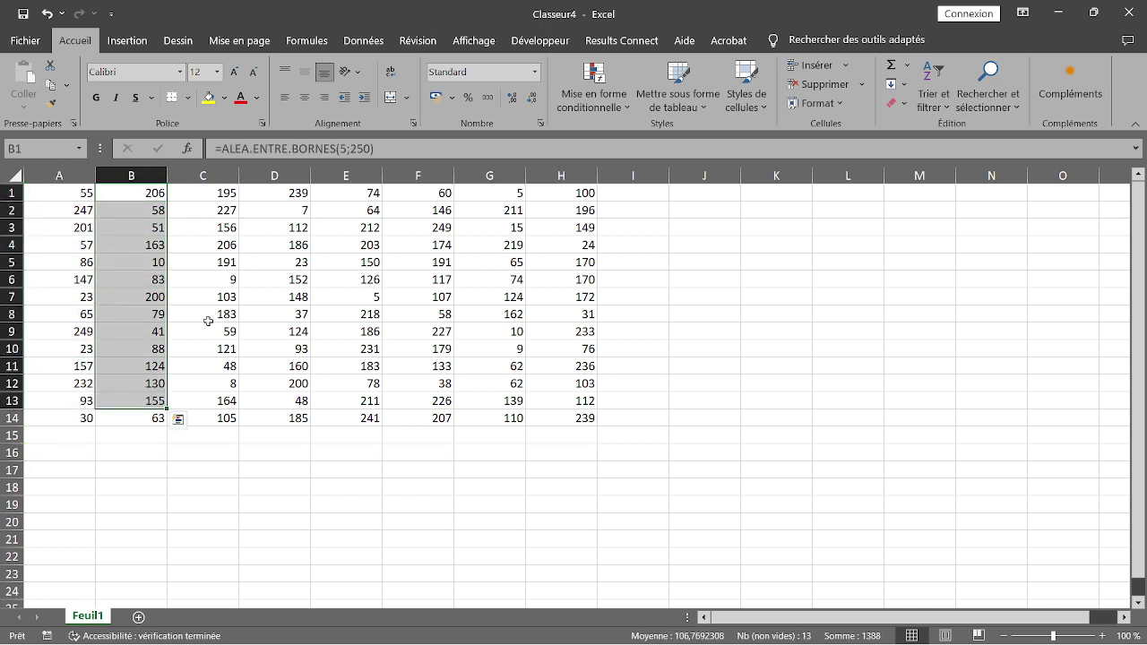
- Inspect the formulas behind the numbers in cells C1 and A1
{"action": "left_click", "coordinate": [218, 193]}
{"action": "double_click", "coordinate": [218, 193]}
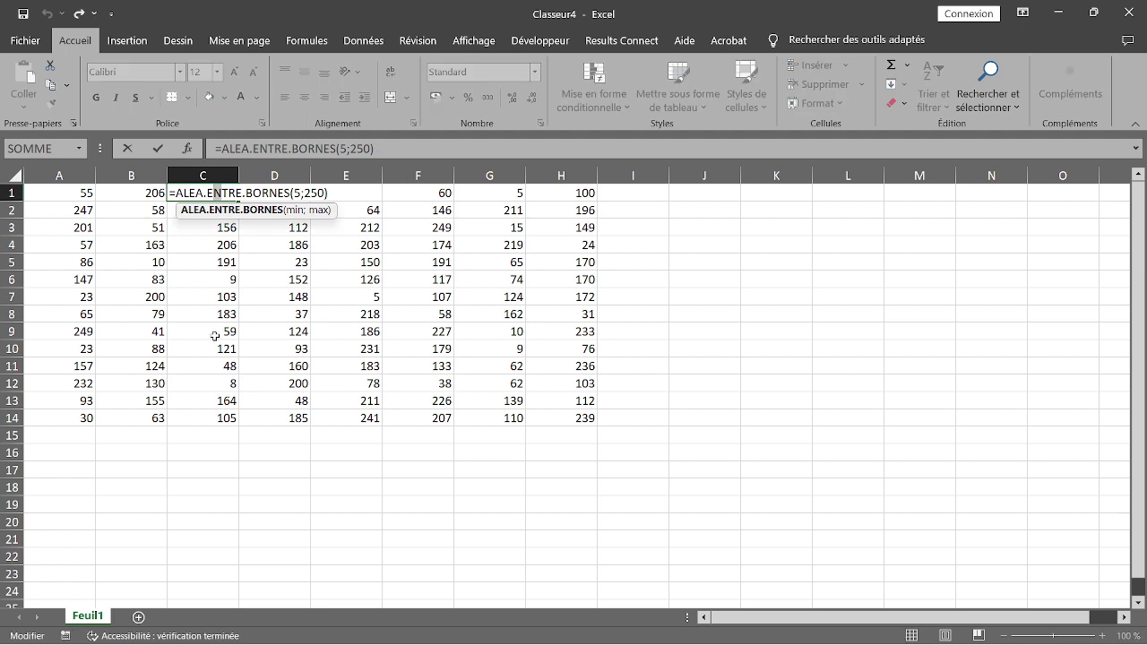
{"action": "key", "text": "Tab"}
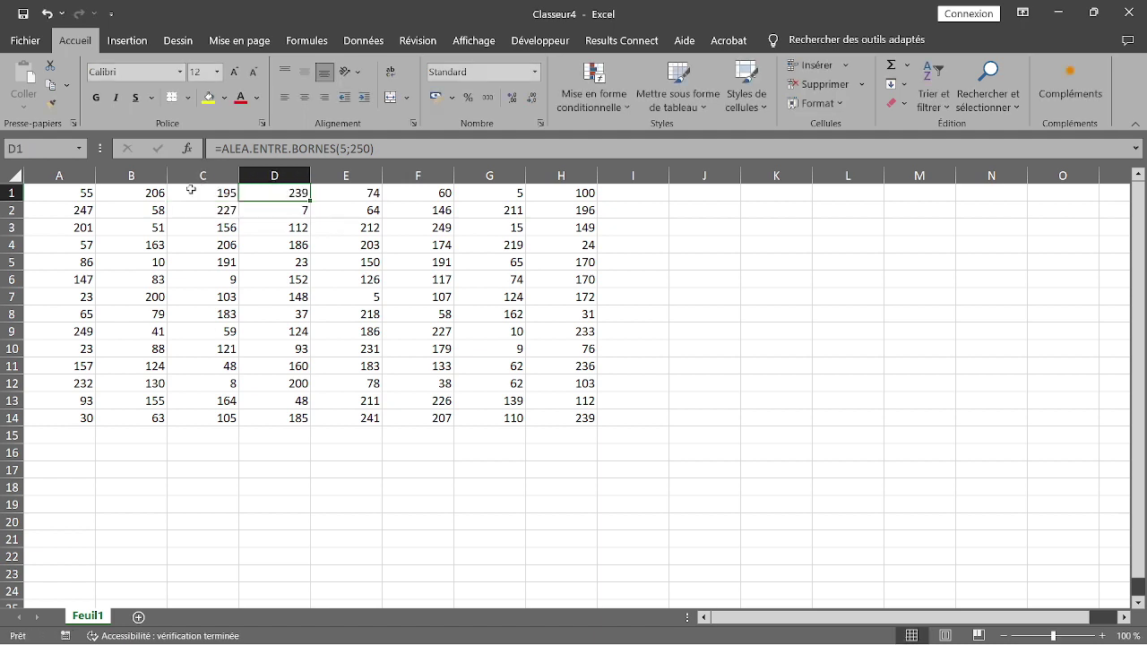
{"action": "double_click", "coordinate": [83, 193]}
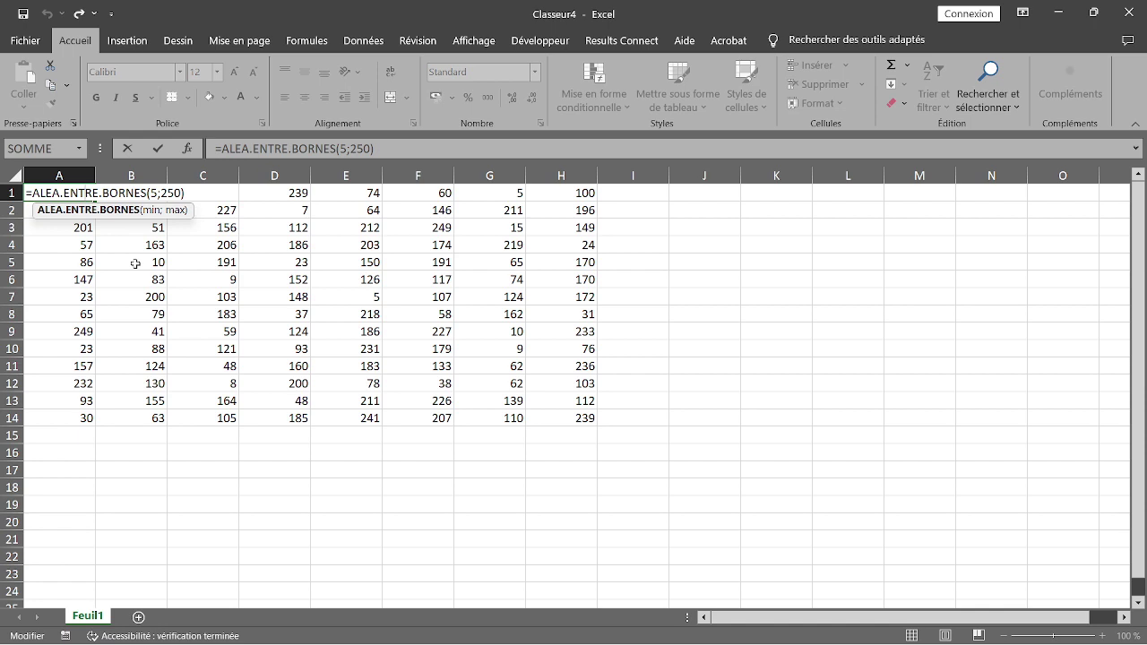
{"action": "key", "text": "Return"}
- Replace the random-number formulas in A1:H14 with fixed numbers by copying the range and pasting it in place as values
{"action": "left_click", "coordinate": [79, 190]}
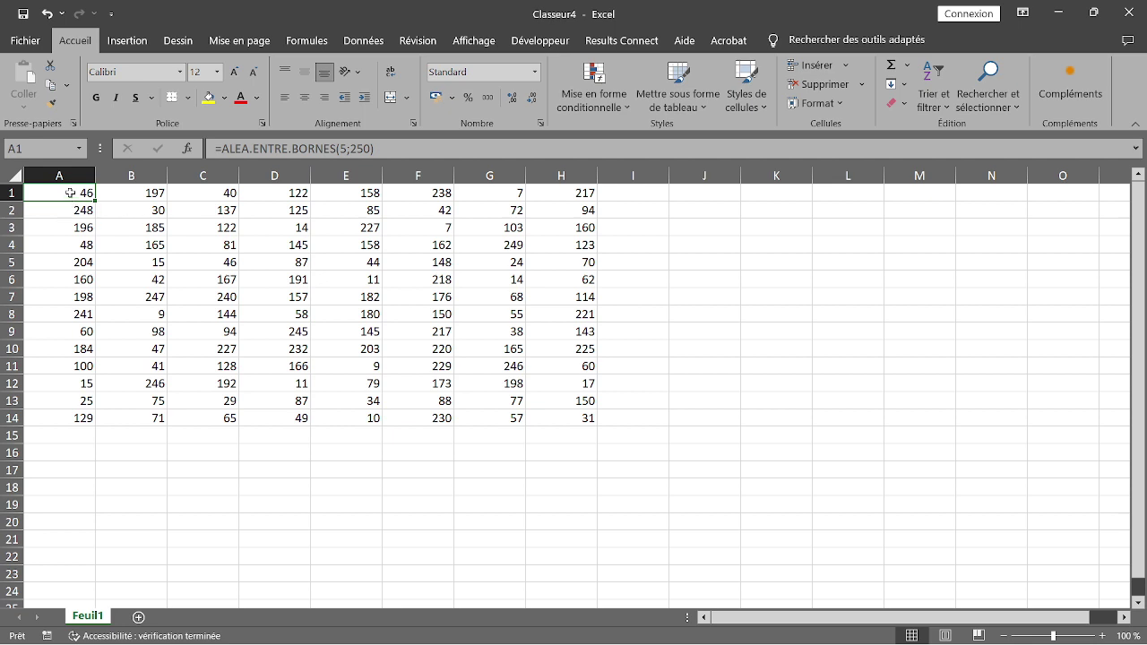
{"action": "left_click_drag", "start_coordinate": [77, 192], "coordinate": [579, 419]}
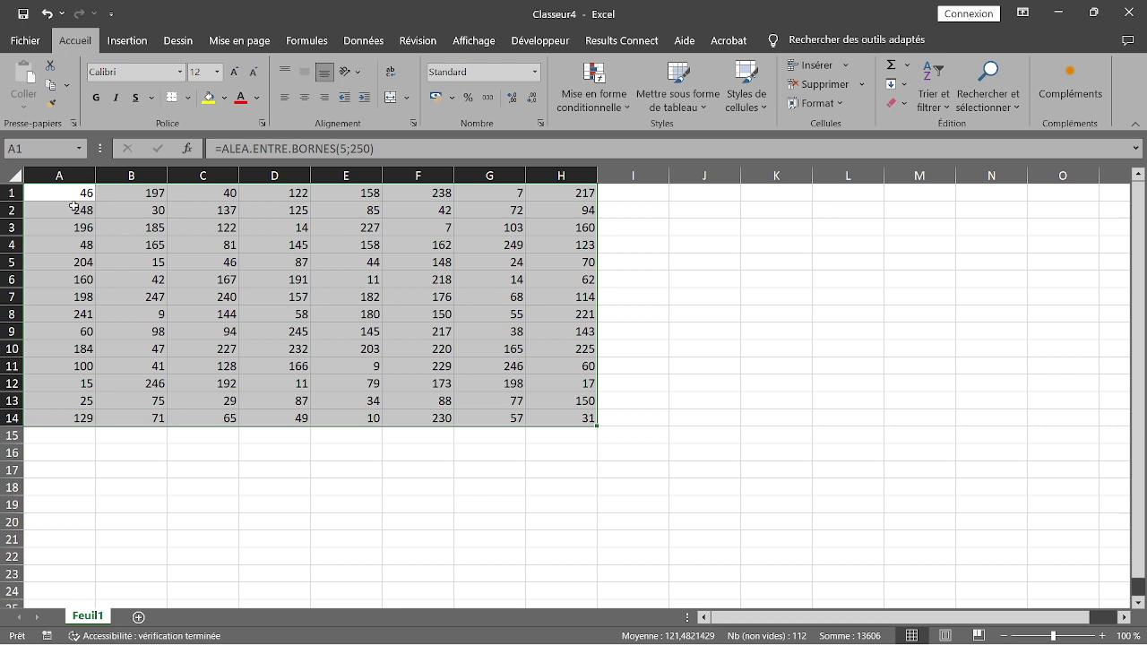
{"action": "key", "text": "ctrl+c"}
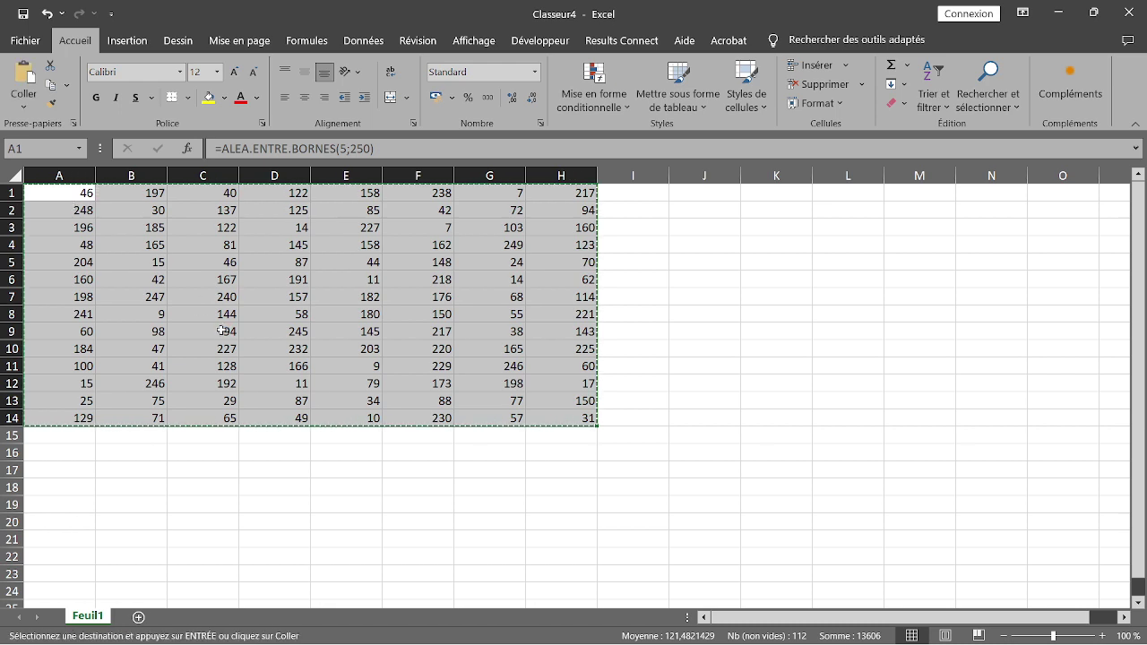
{"action": "left_click", "coordinate": [64, 195]}
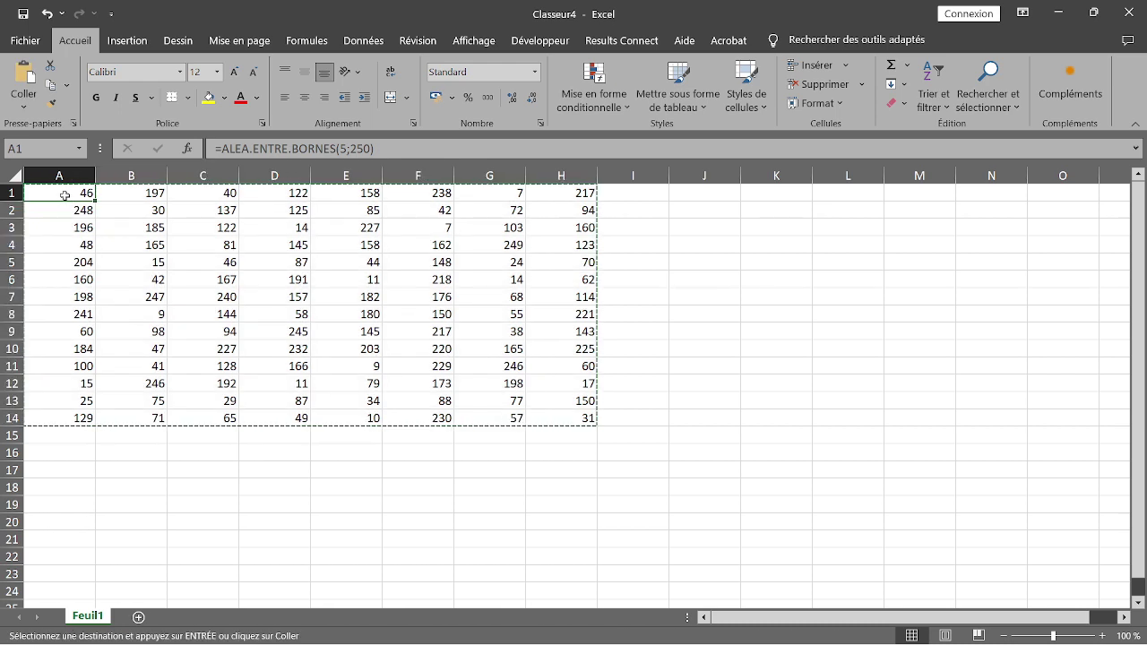
{"action": "right_click", "coordinate": [64, 196]}
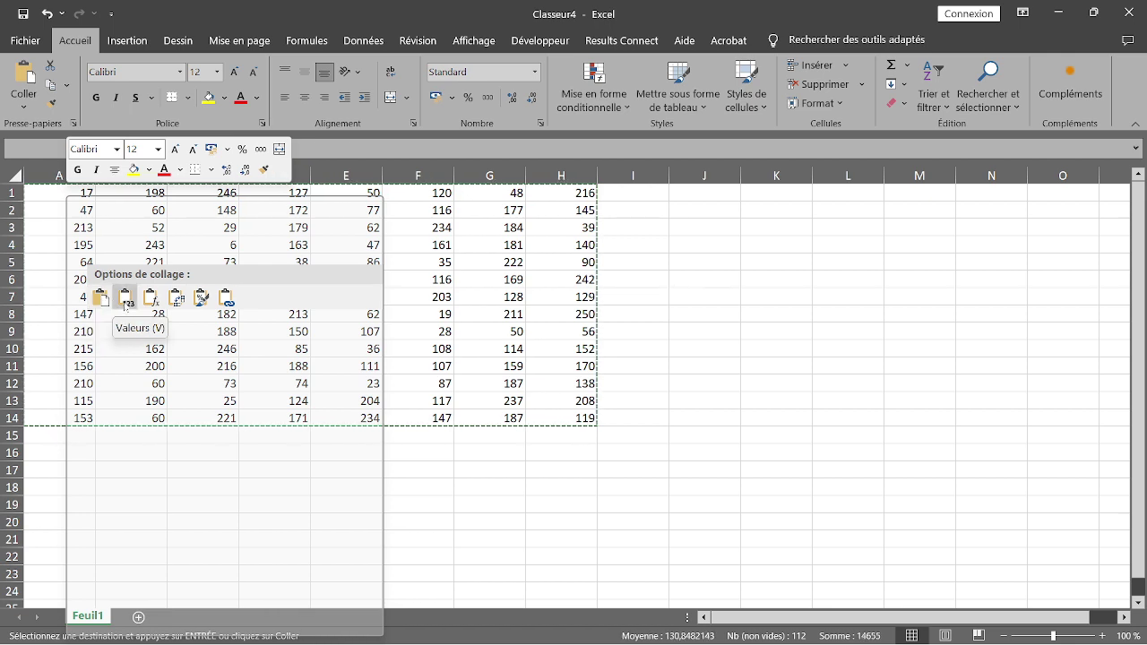
{"action": "key", "text": "ctrl+v"}
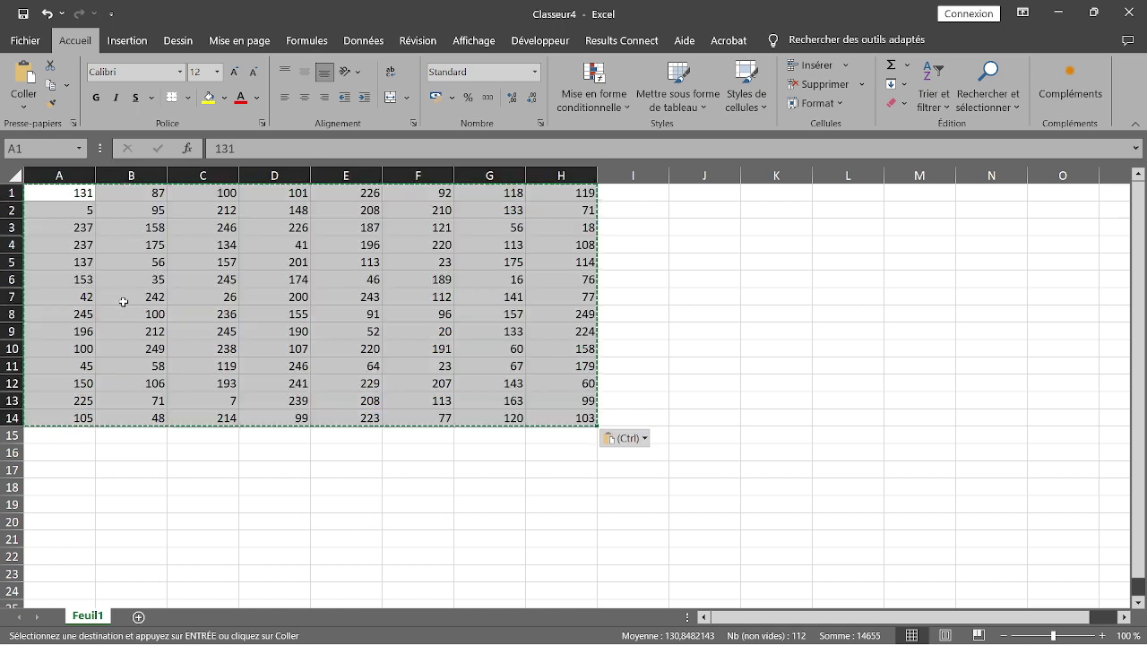
- Check the contents of cells A1, B1 and B4 for remaining formulas
{"action": "left_click", "coordinate": [75, 192]}
{"action": "double_click", "coordinate": [76, 193]}
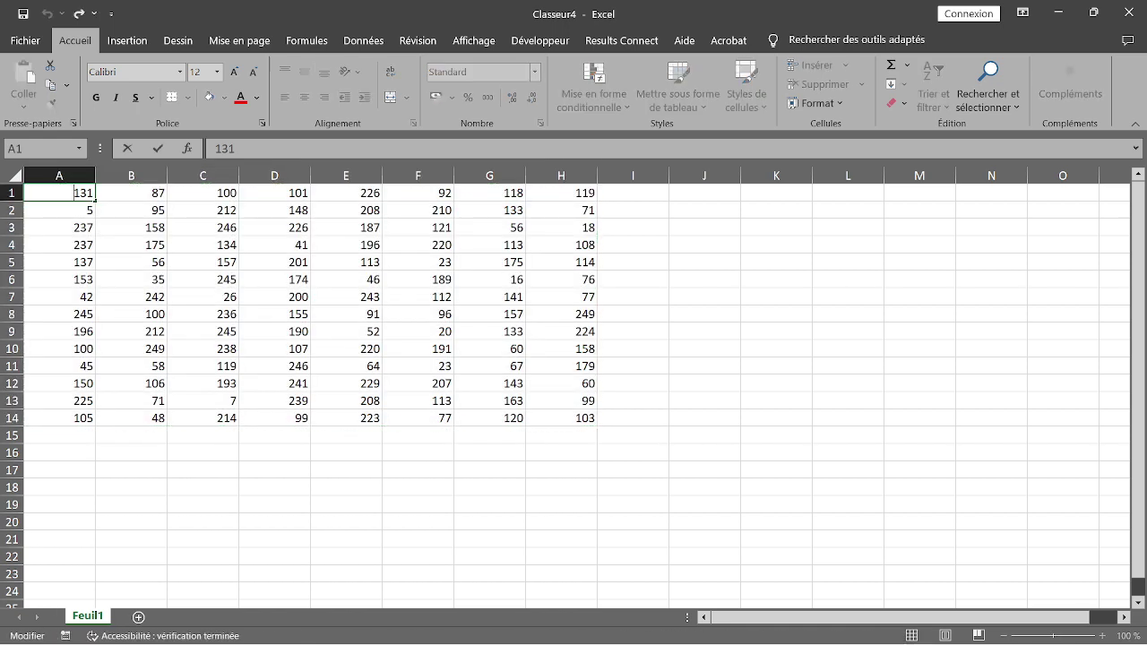
{"action": "left_click", "coordinate": [152, 192]}
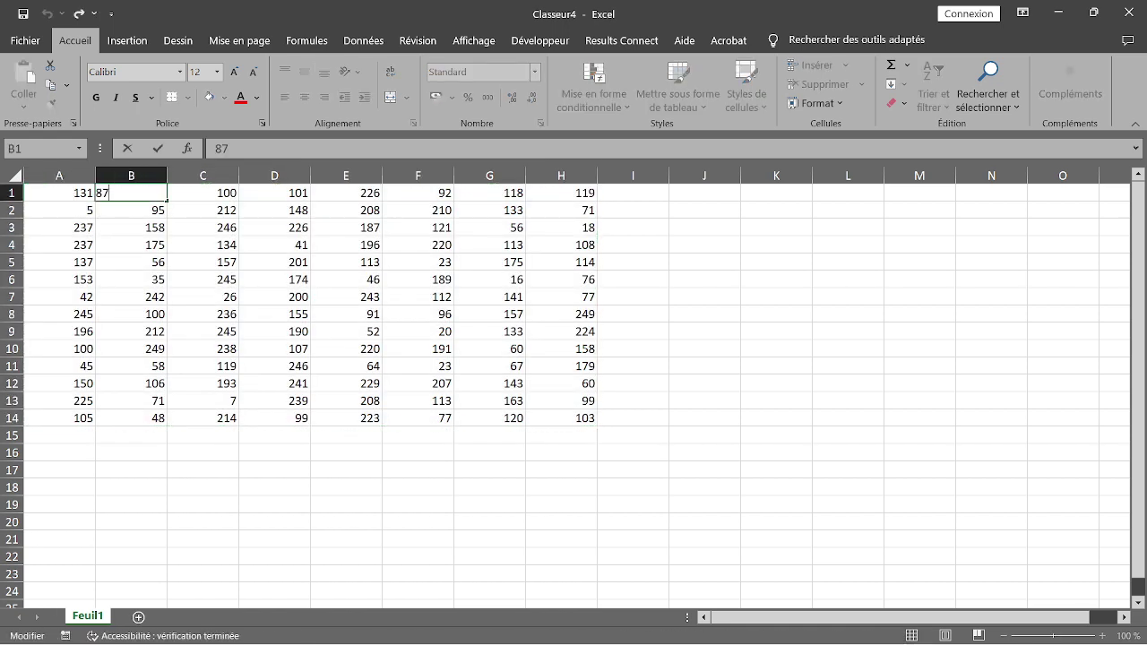
{"action": "left_click", "coordinate": [123, 246]}
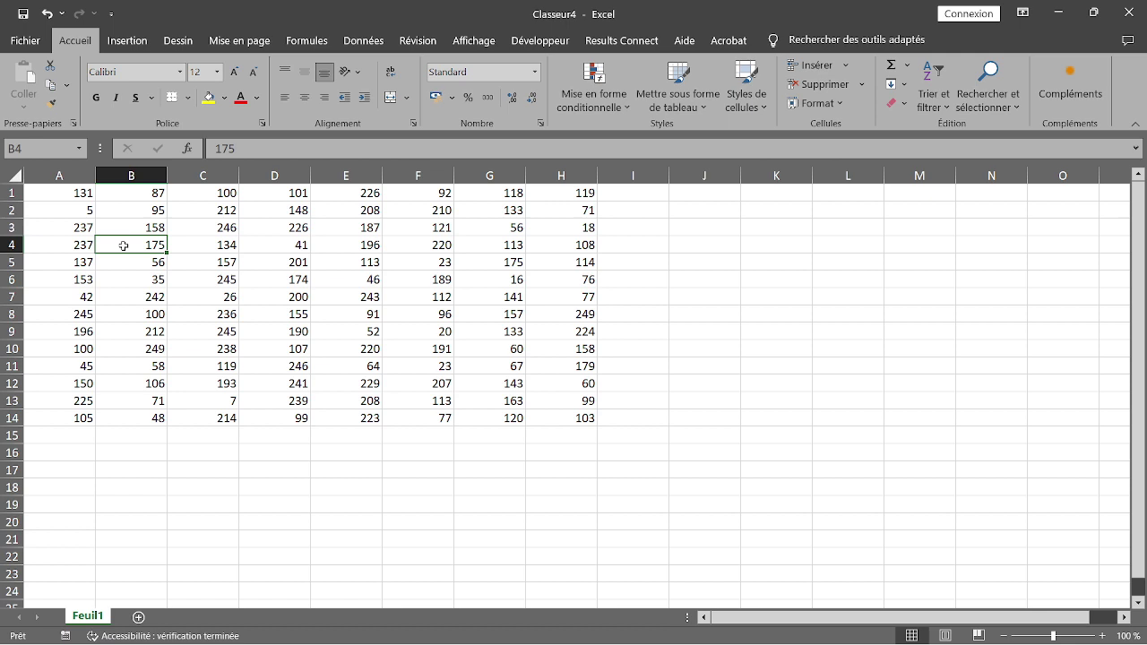
{"action": "left_click", "coordinate": [77, 191]}
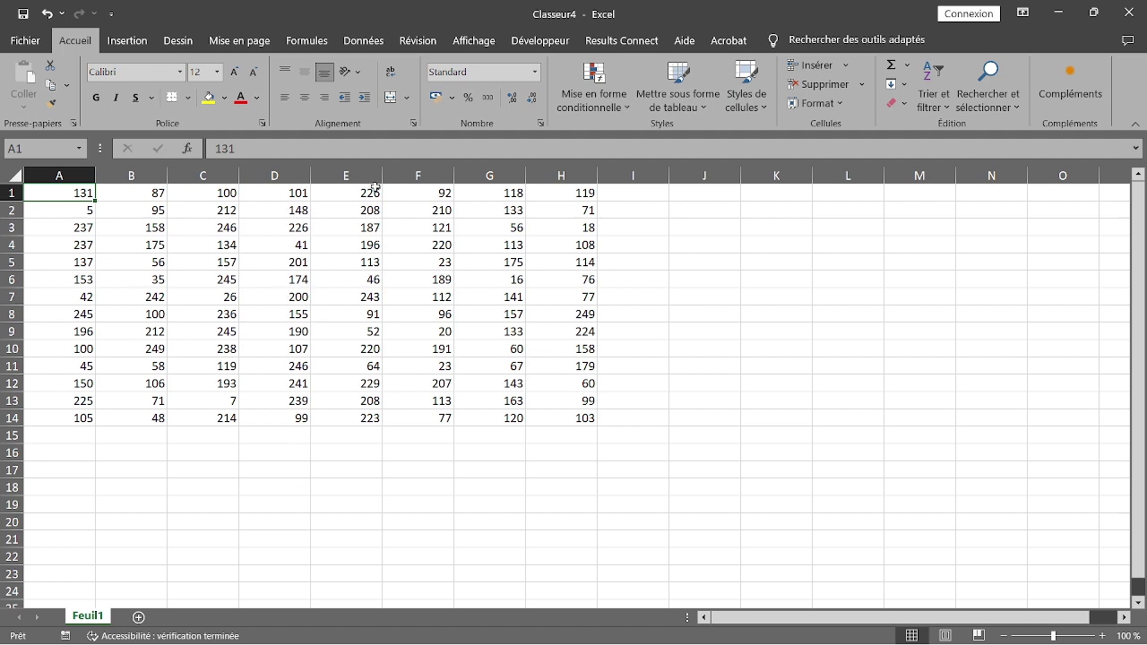
- Enter a formula in cell A16 that adds the cells A1 through A14 one by one with plus signs
{"action": "left_click", "coordinate": [41, 448]}
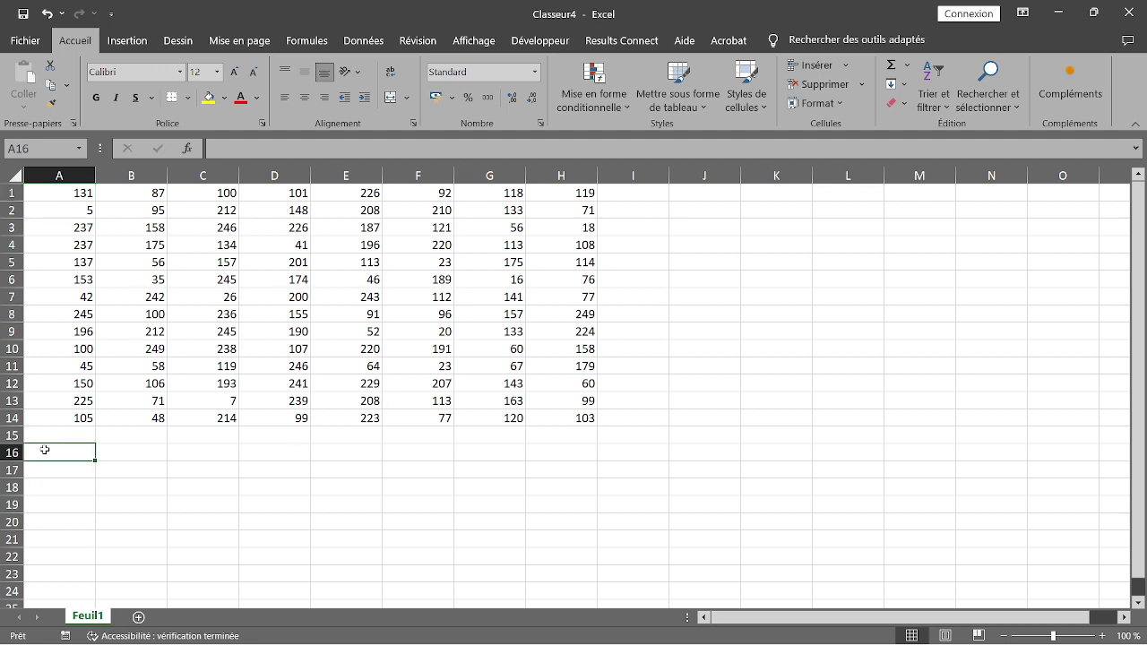
{"action": "left_click", "coordinate": [12, 452]}
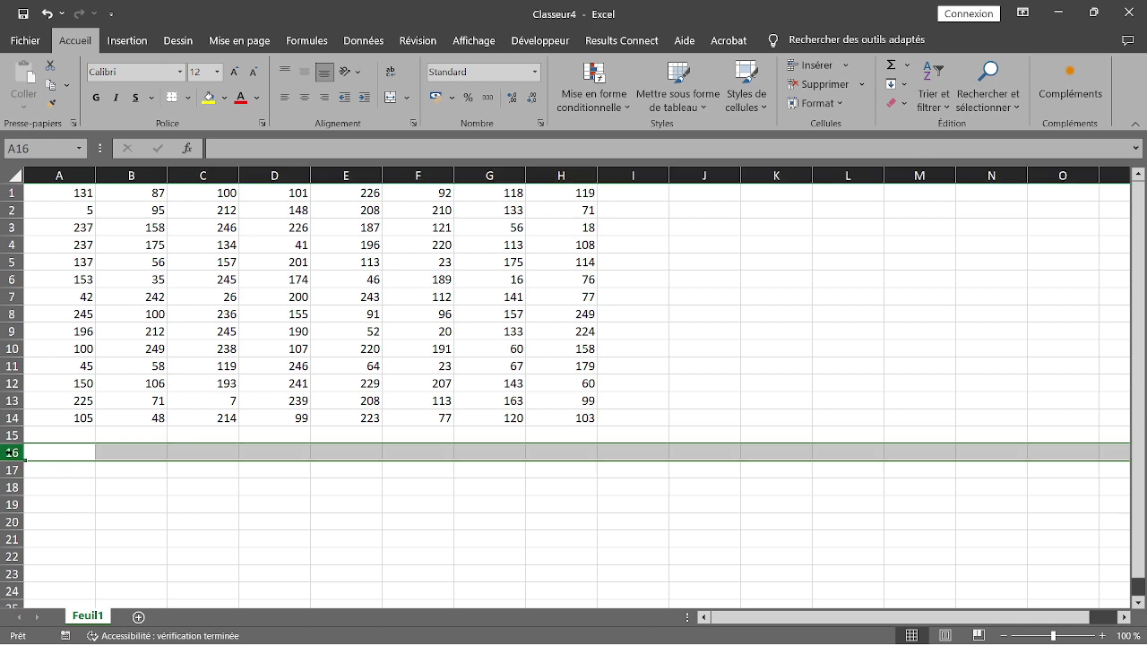
{"action": "left_click", "coordinate": [42, 455]}
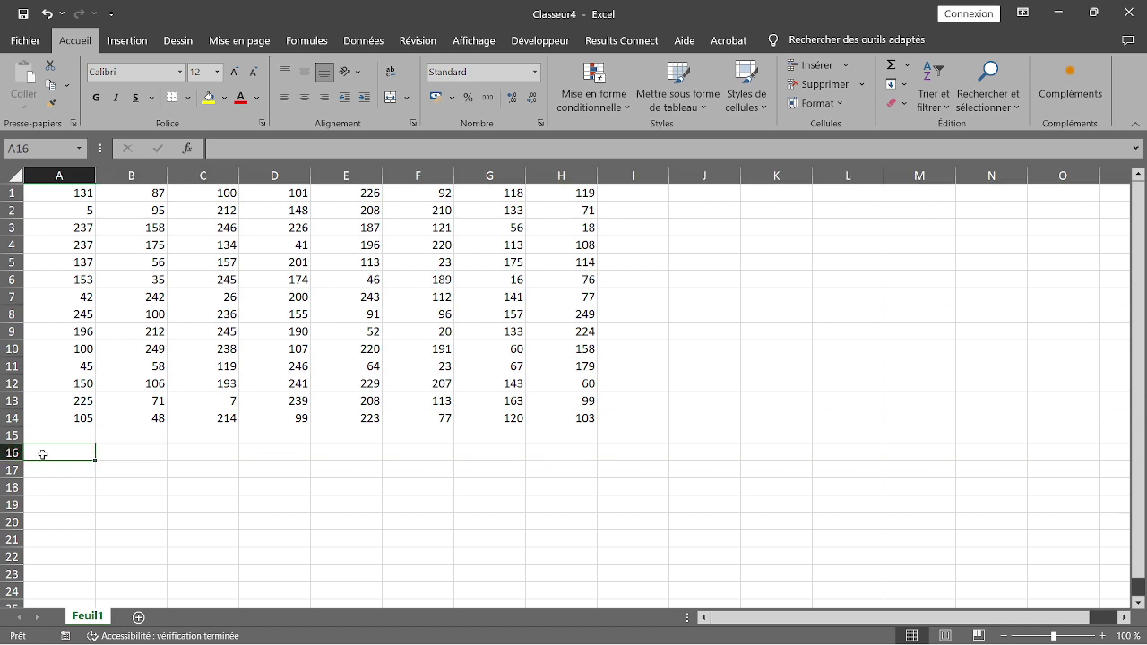
{"action": "type", "text": "="}
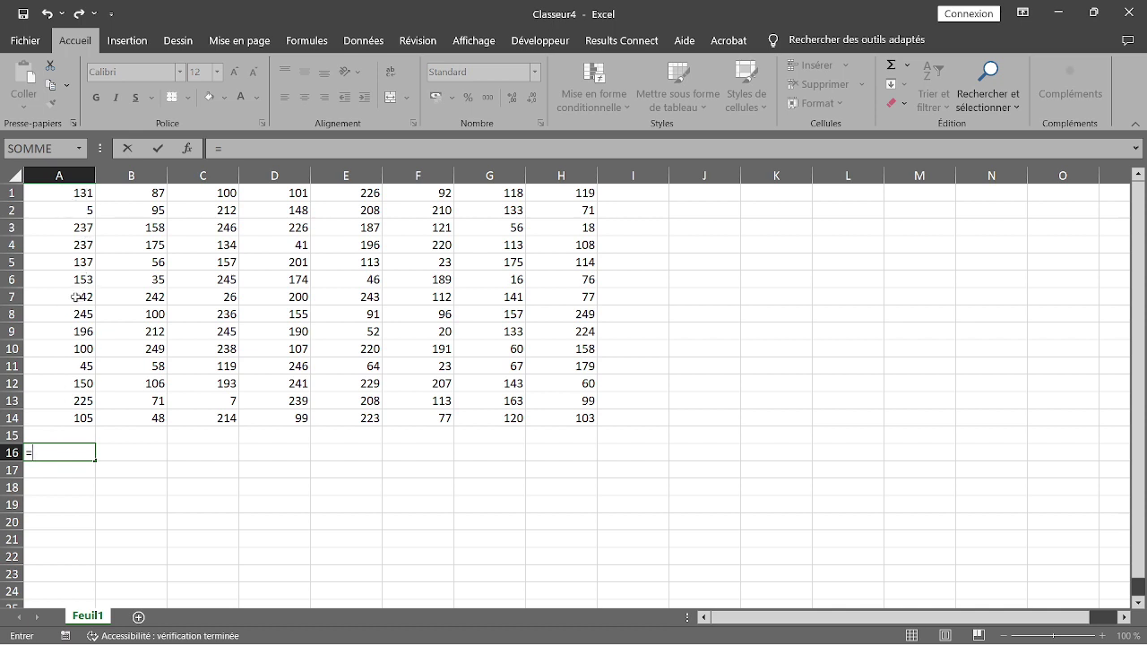
{"action": "left_click", "coordinate": [79, 192]}
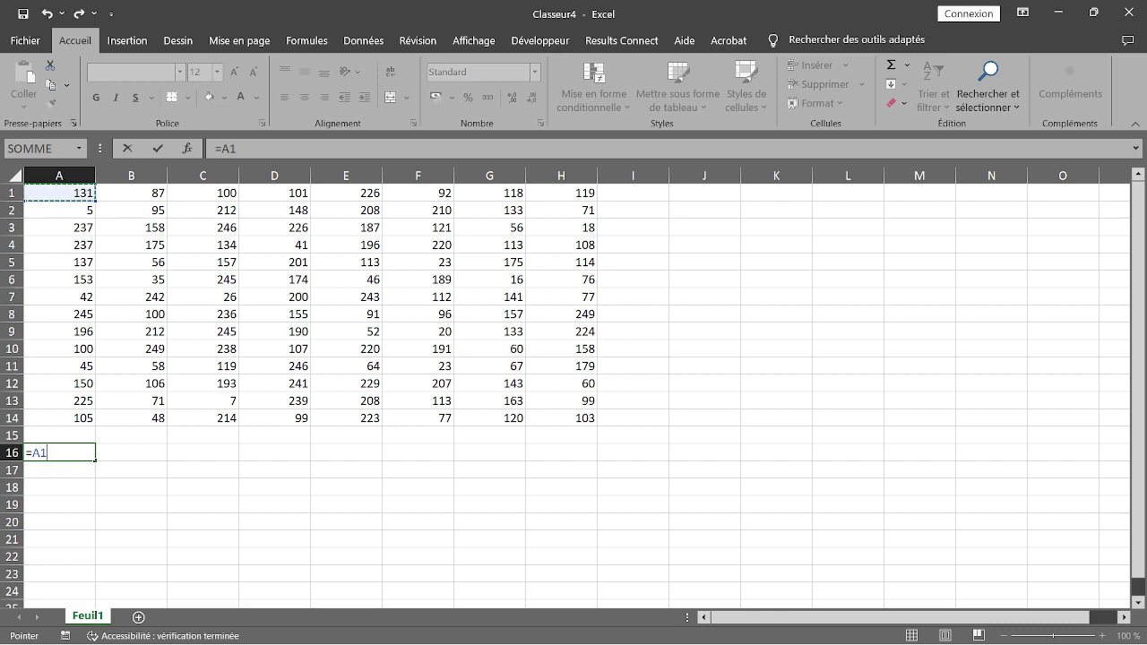
{"action": "type", "text": "+"}
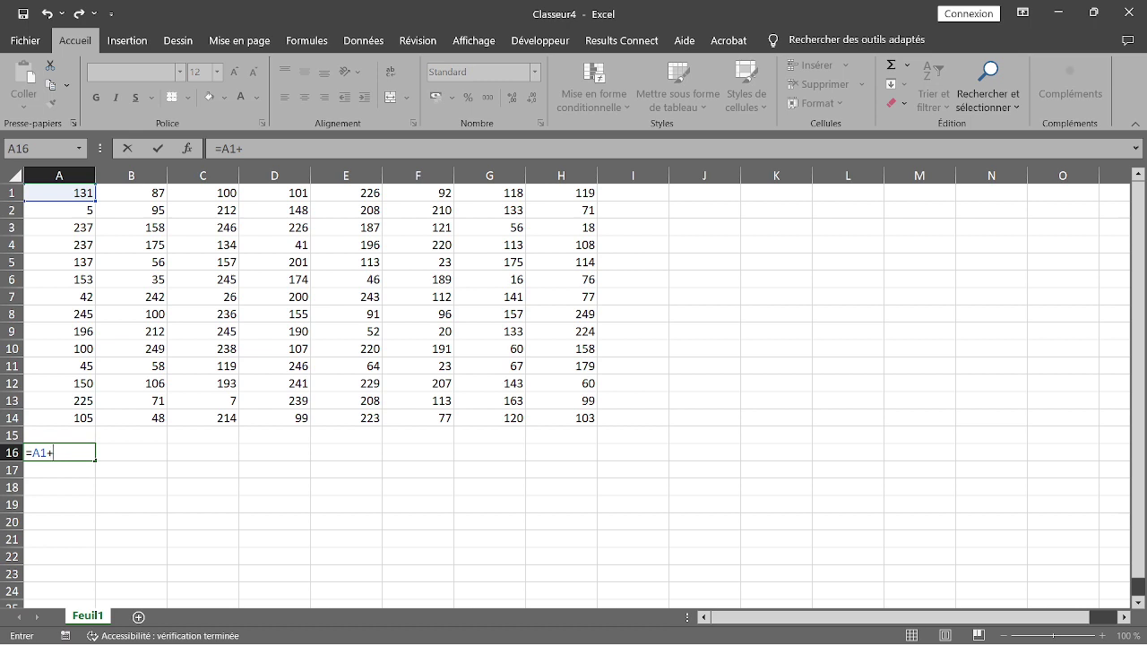
{"action": "left_click", "coordinate": [81, 215]}
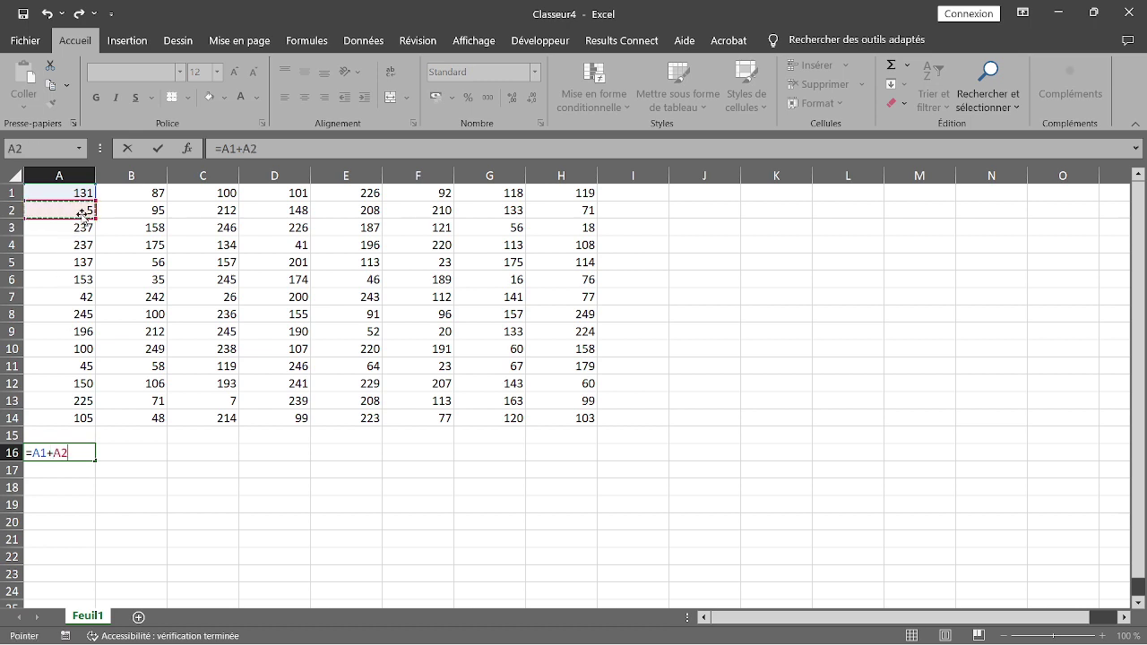
{"action": "type", "text": "+"}
{"action": "left_click", "coordinate": [84, 227]}
{"action": "type", "text": "+"}
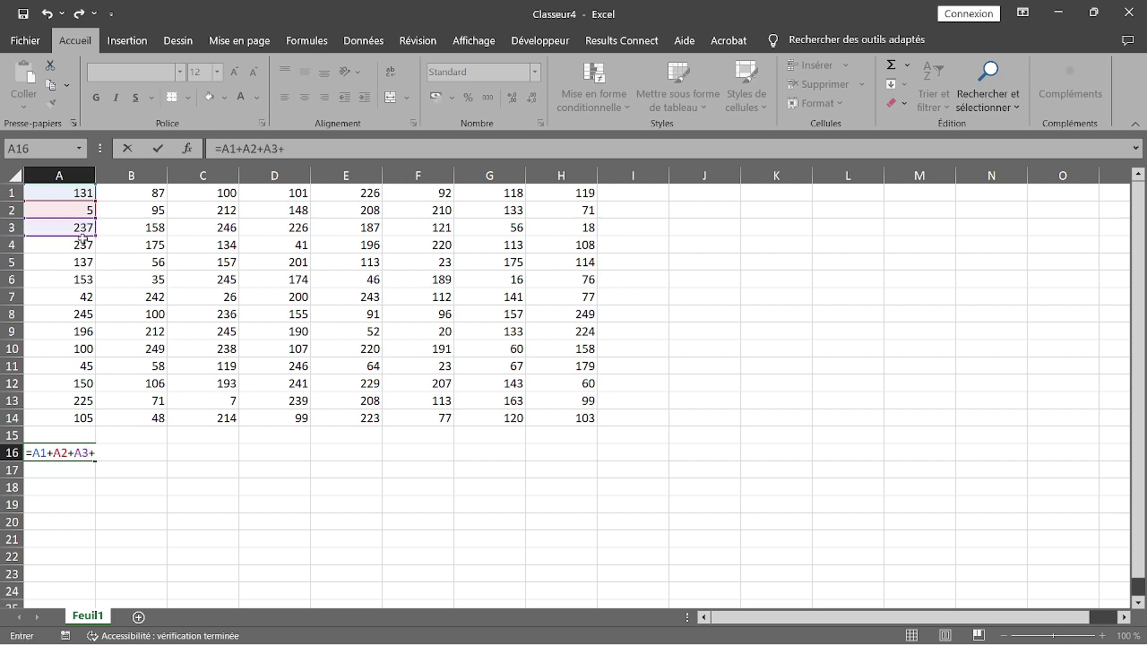
{"action": "left_click", "coordinate": [81, 246]}
{"action": "type", "text": "+"}
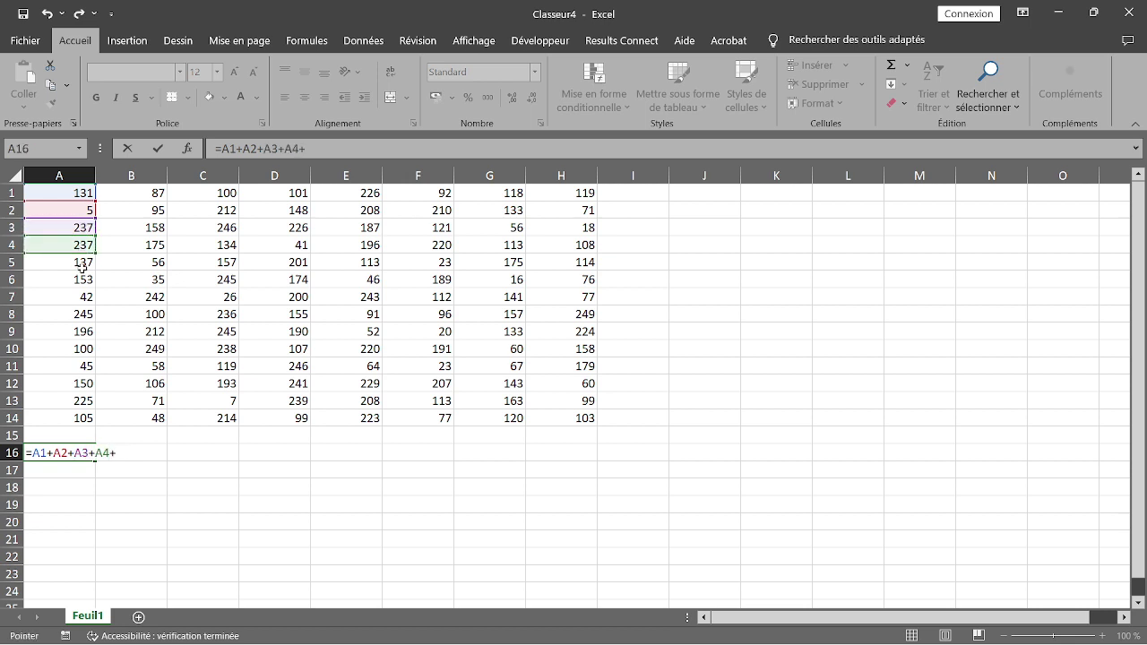
{"action": "left_click", "coordinate": [82, 263]}
{"action": "type", "text": "+"}
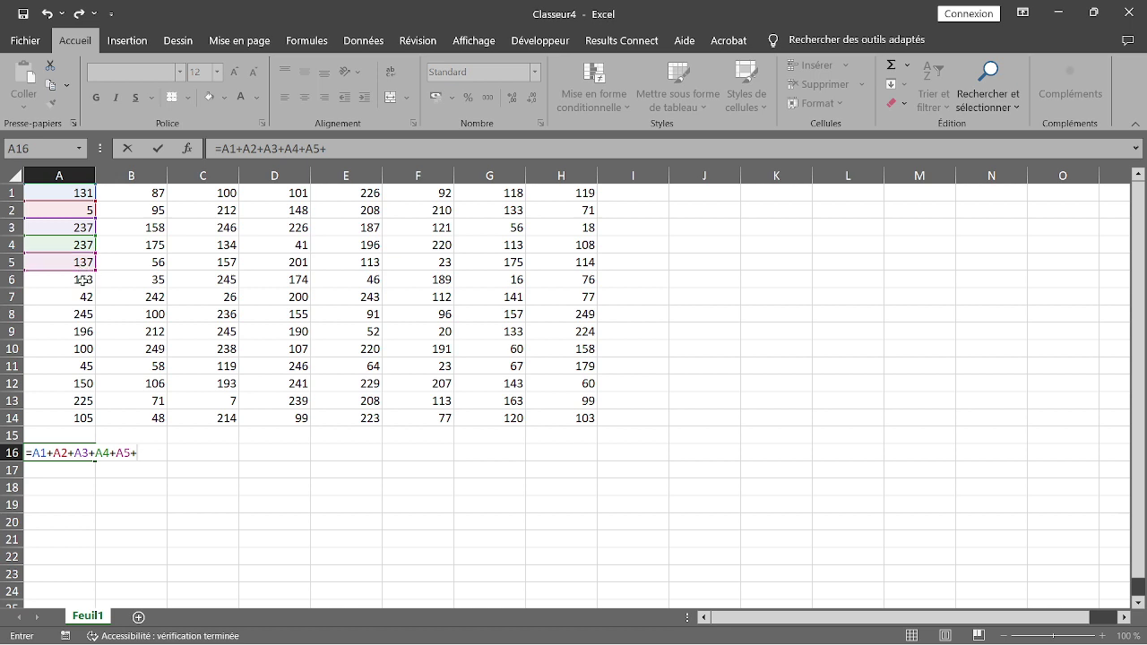
{"action": "left_click", "coordinate": [82, 279]}
{"action": "type", "text": "+"}
{"action": "left_click", "coordinate": [82, 297]}
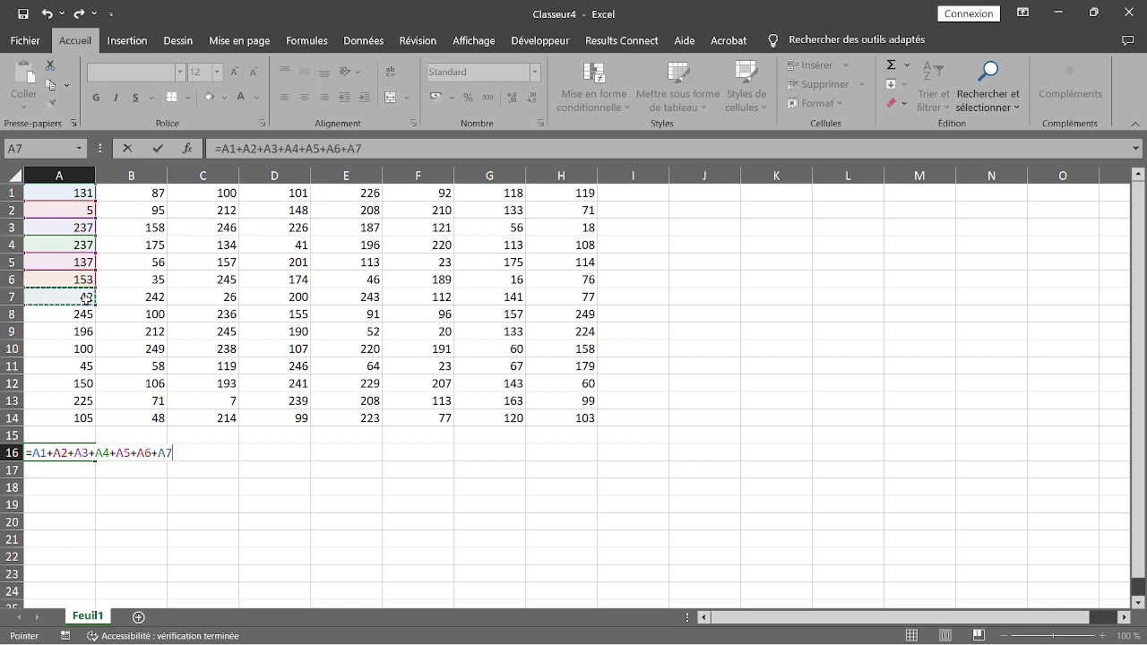
{"action": "type", "text": "+"}
{"action": "left_click", "coordinate": [84, 312]}
{"action": "type", "text": "+"}
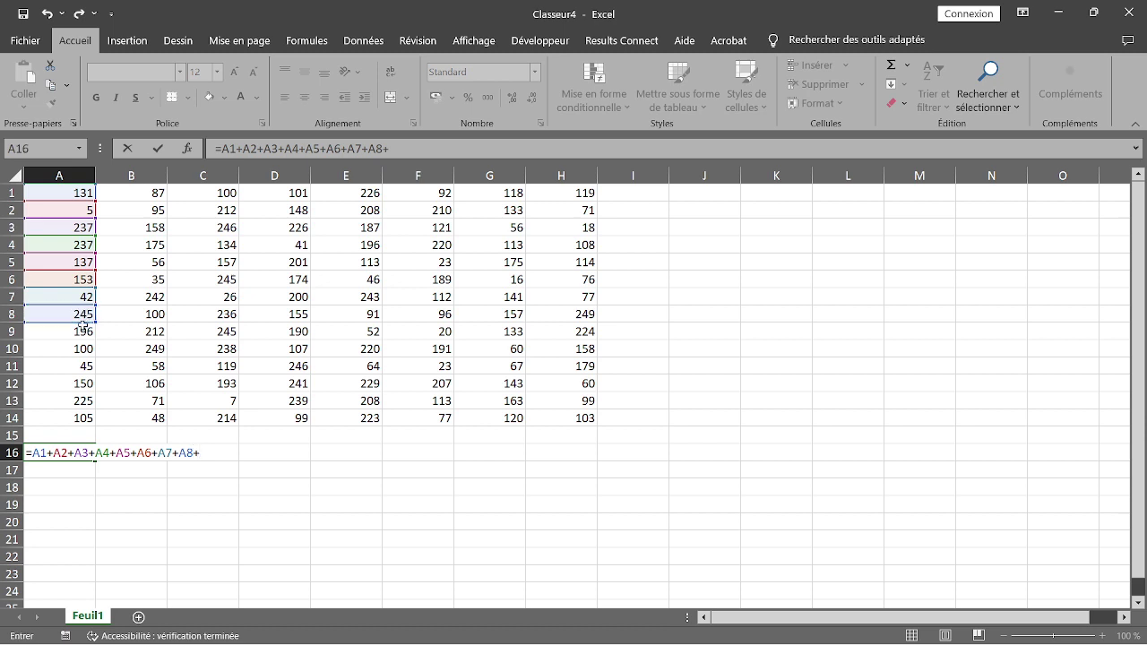
{"action": "left_click", "coordinate": [84, 329]}
{"action": "type", "text": "+"}
{"action": "left_click", "coordinate": [84, 349]}
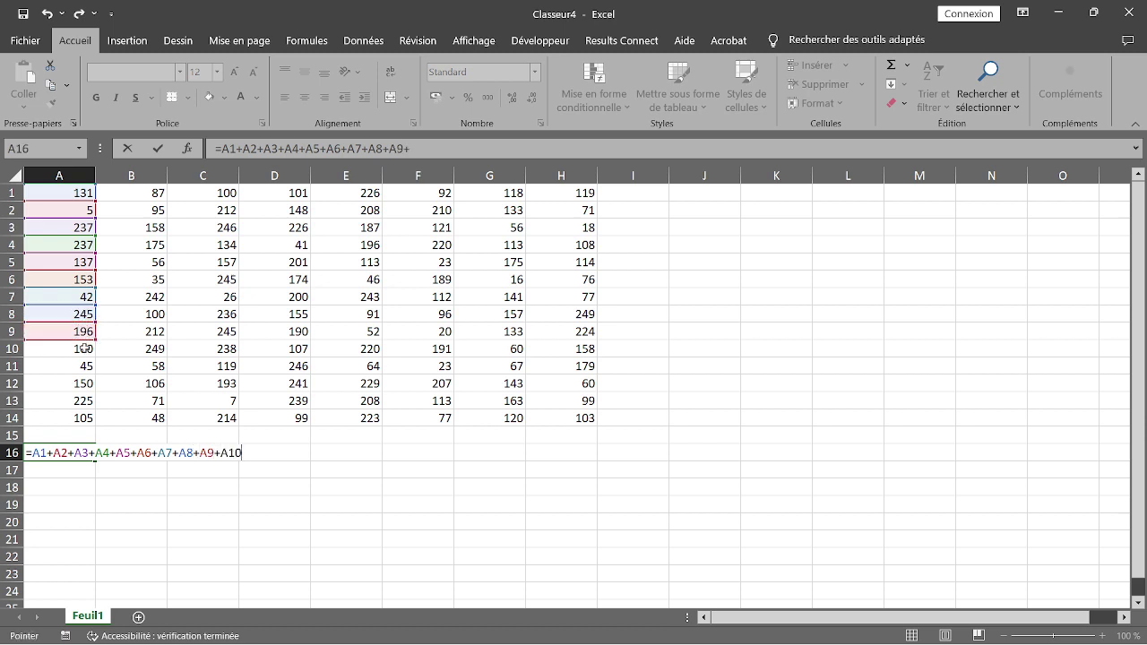
{"action": "type", "text": "+"}
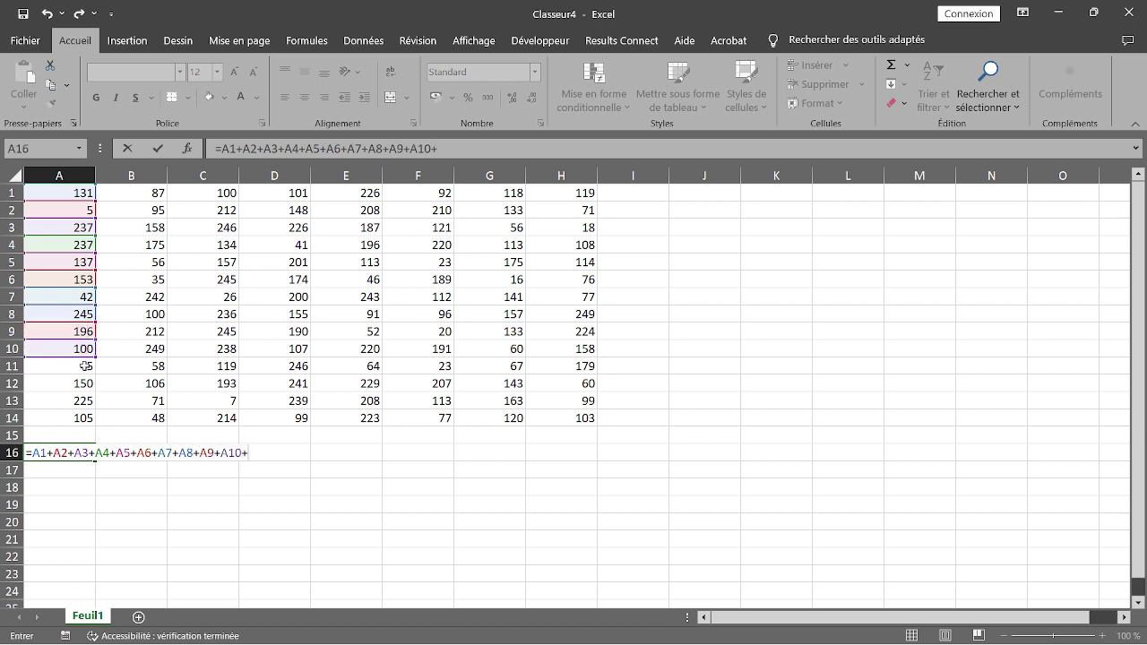
{"action": "left_click", "coordinate": [85, 366]}
{"action": "type", "text": "+"}
{"action": "left_click", "coordinate": [83, 381]}
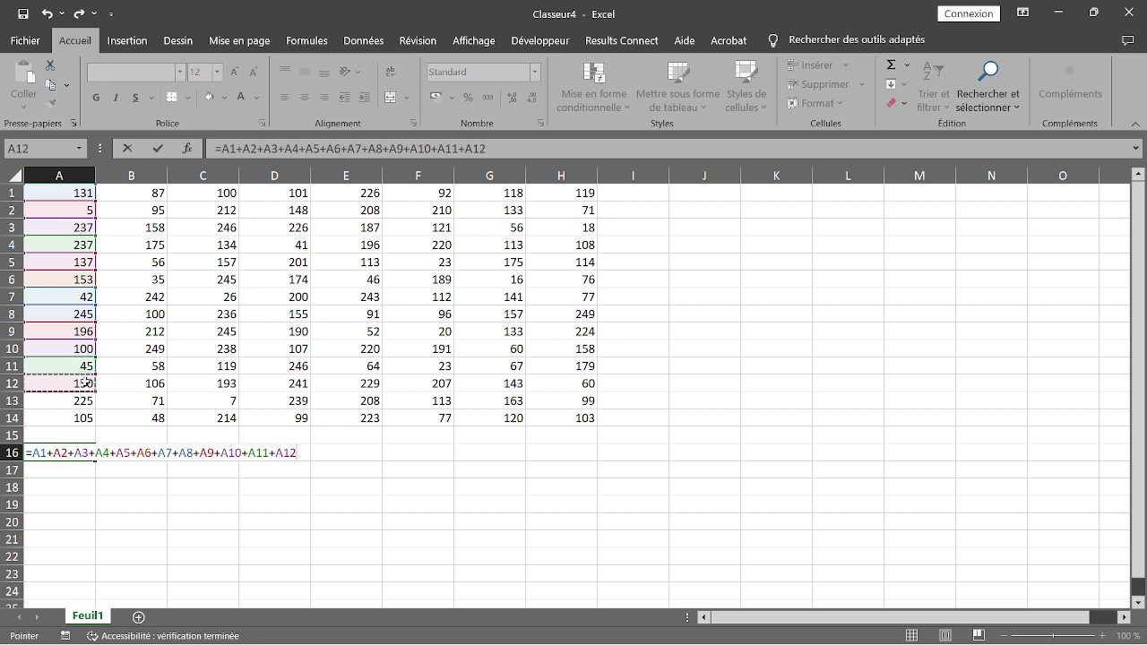
{"action": "type", "text": "+"}
{"action": "left_click", "coordinate": [81, 400]}
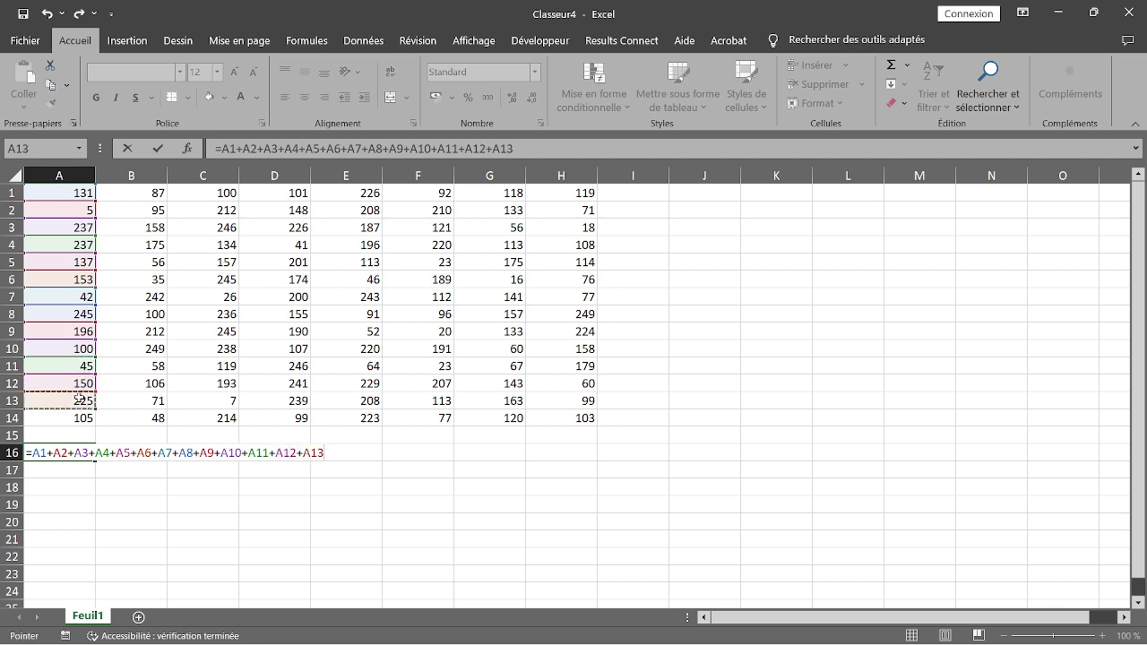
{"action": "type", "text": "+"}
{"action": "left_click", "coordinate": [81, 417]}
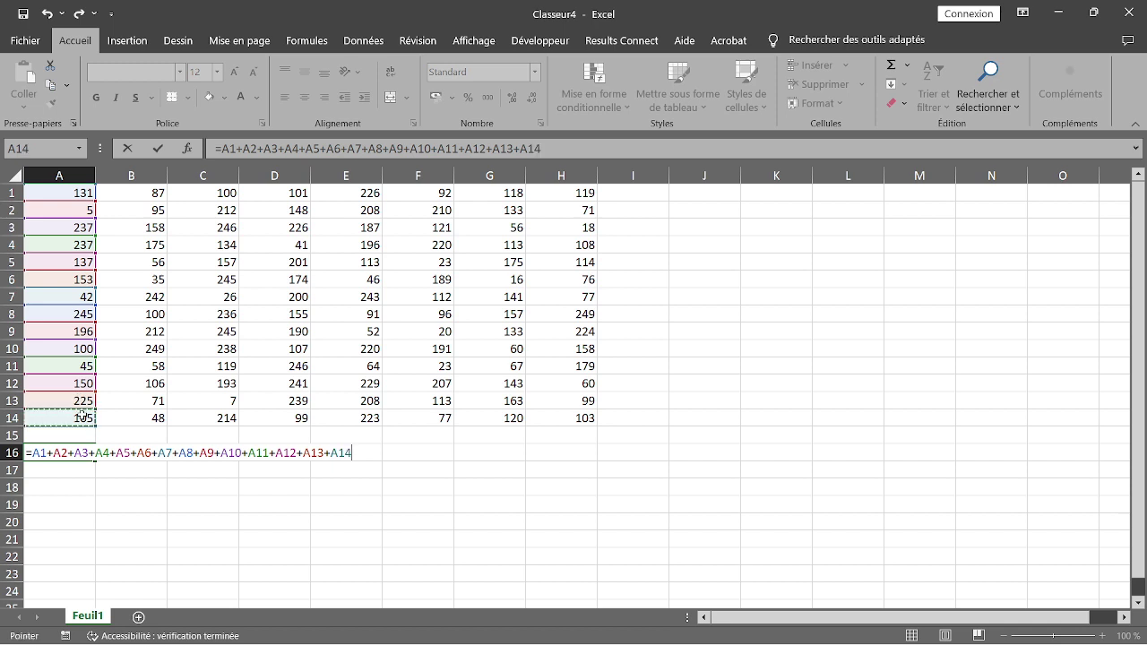
{"action": "key", "text": "Return"}
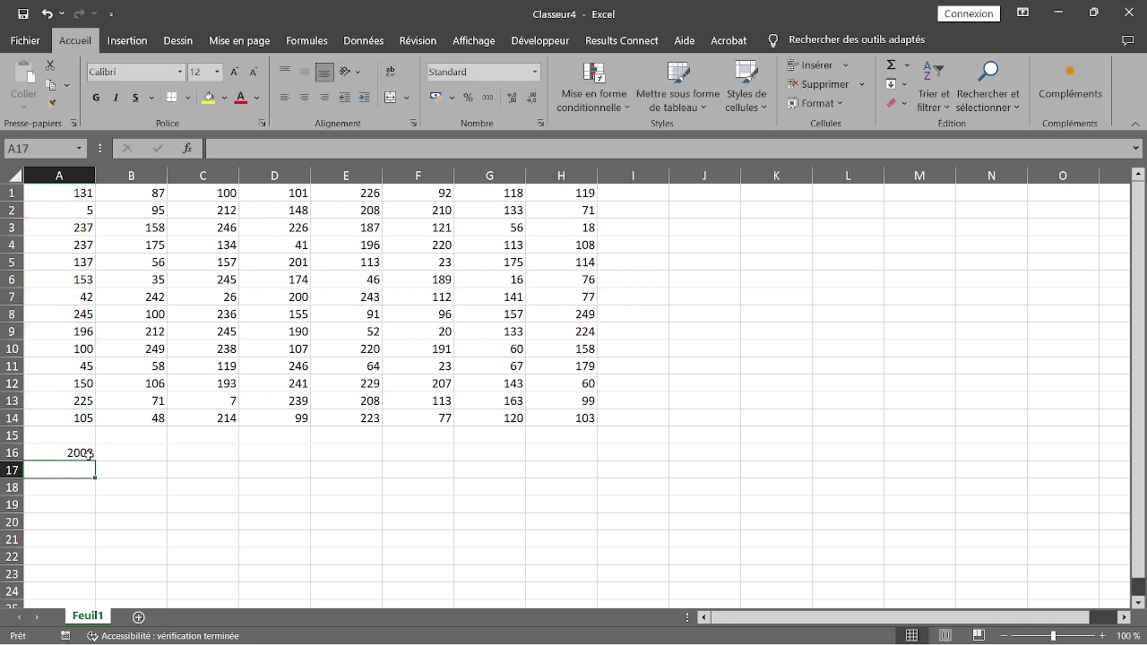
- Examine the addition formula in A16 and the column A cells it references
{"action": "left_click", "coordinate": [89, 454]}
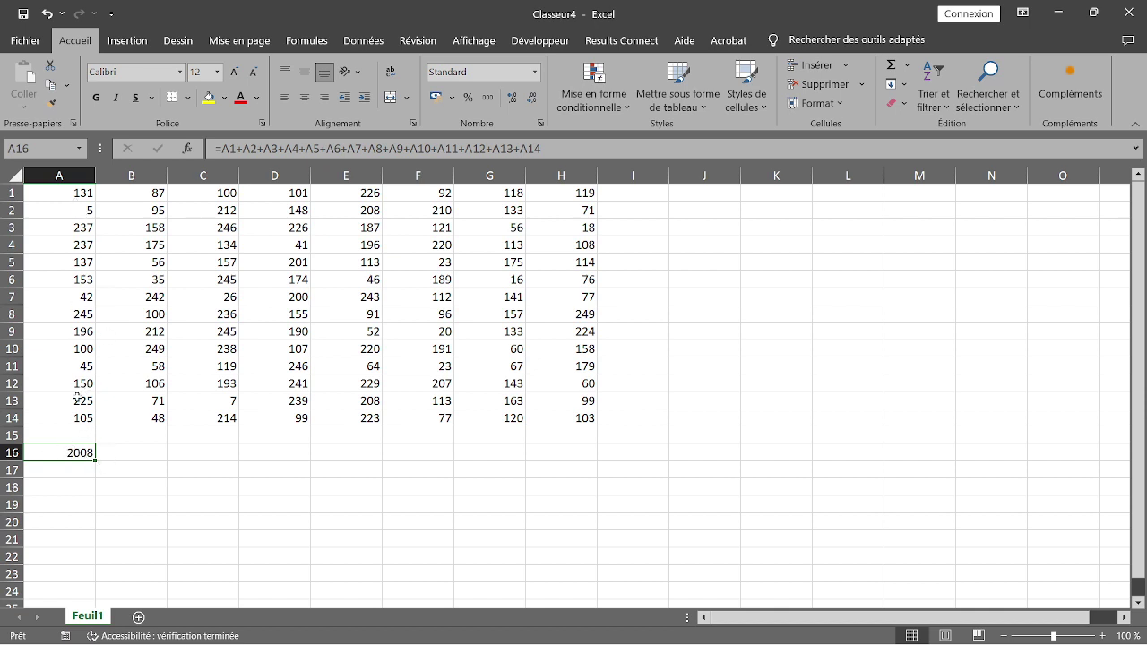
{"action": "left_click_drag", "start_coordinate": [71, 194], "coordinate": [75, 450]}
{"action": "left_click", "coordinate": [75, 451]}
{"action": "left_click", "coordinate": [69, 490]}
{"action": "left_click", "coordinate": [80, 451]}
{"action": "double_click", "coordinate": [81, 452]}
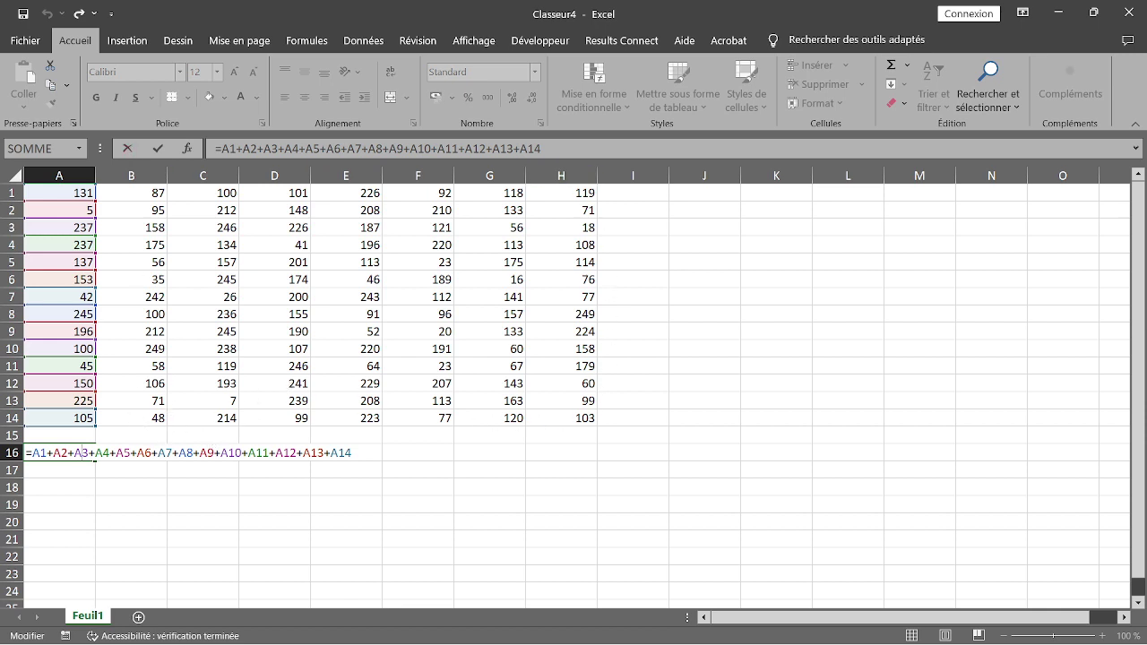
{"action": "key", "text": "Return"}
- Fill the A16 addition formula across to H16 and inspect the copied formulas in B16 and D16
{"action": "left_click", "coordinate": [83, 454]}
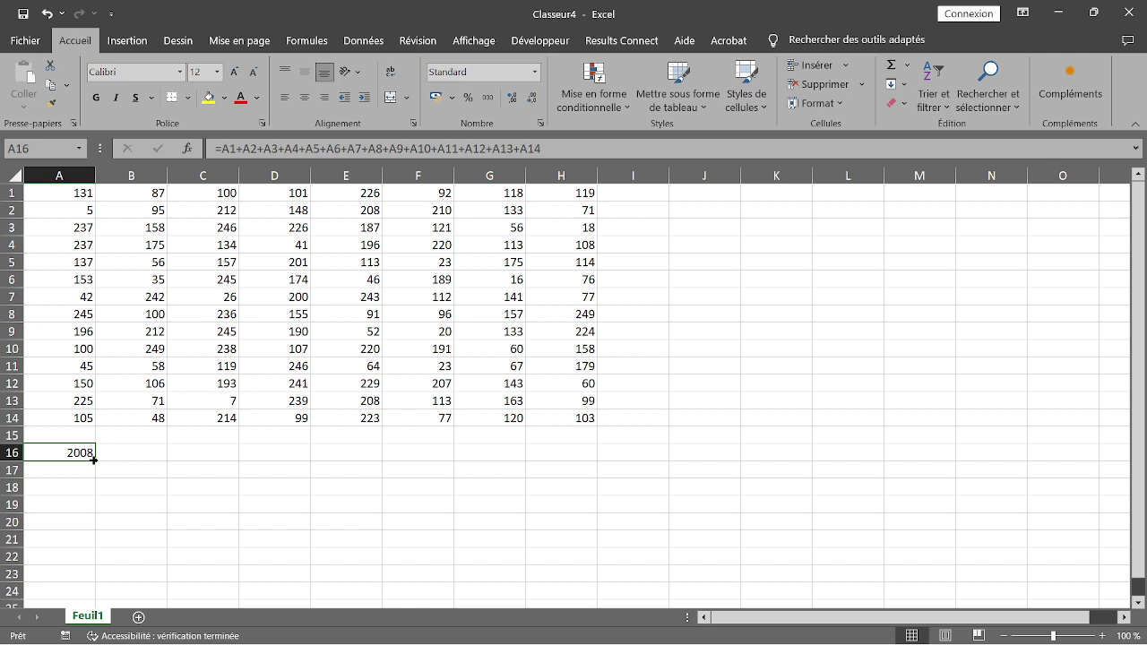
{"action": "left_click_drag", "start_coordinate": [94, 460], "coordinate": [582, 452]}
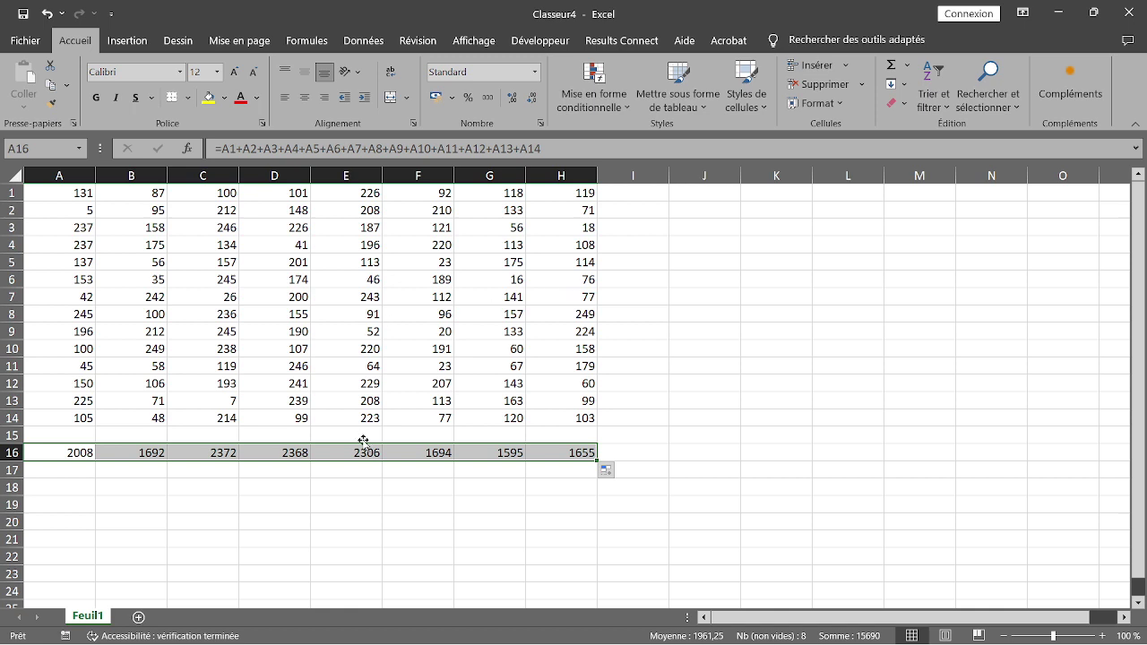
{"action": "double_click", "coordinate": [139, 453]}
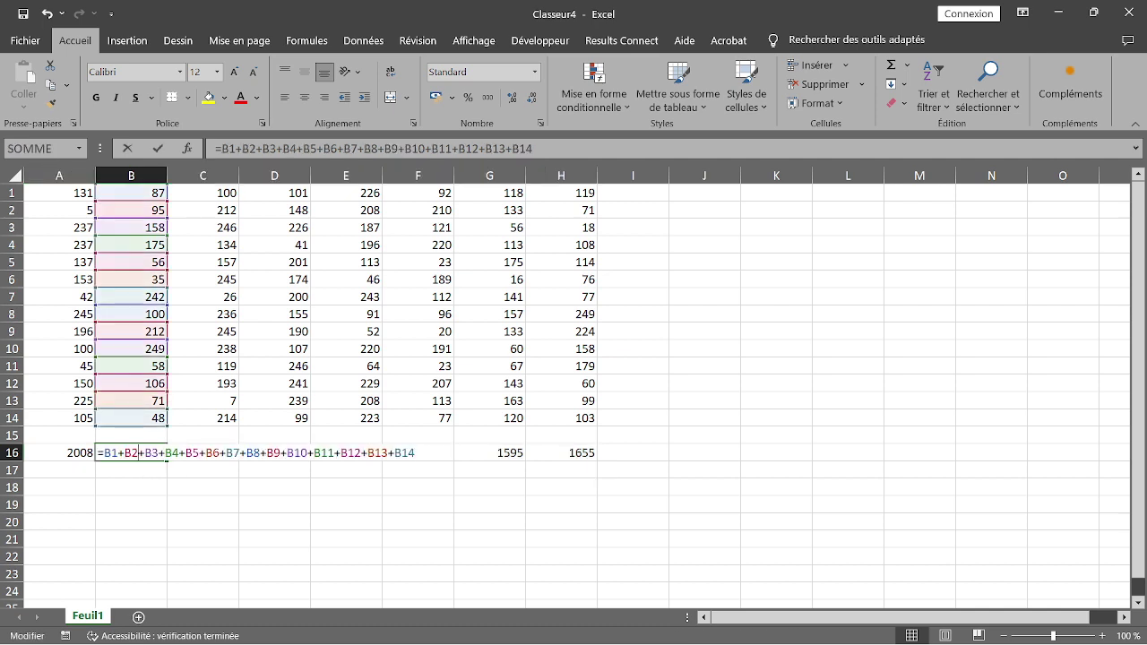
{"action": "left_click", "coordinate": [282, 521]}
{"action": "double_click", "coordinate": [293, 455]}
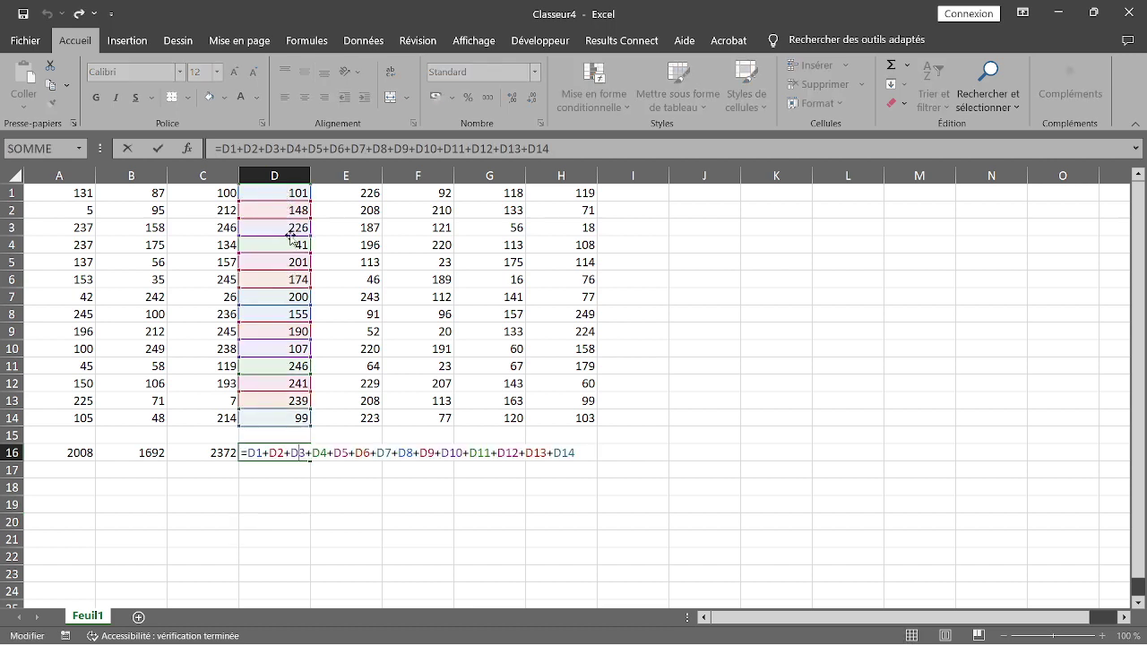
{"action": "key", "text": "Escape"}
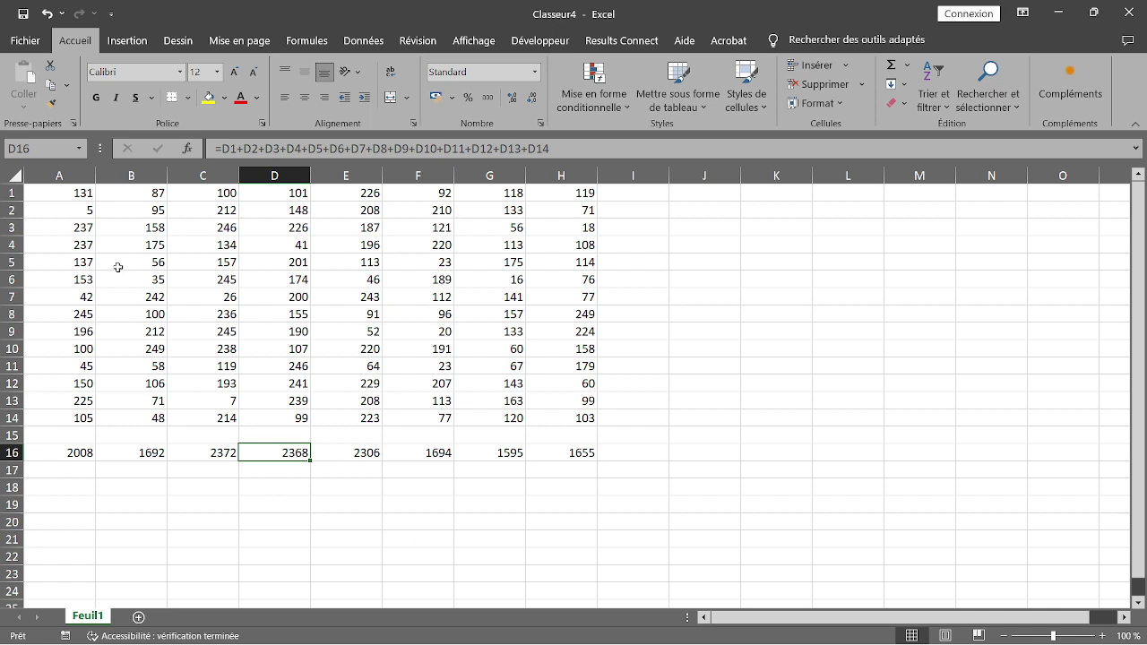
- Review the addition formula in A16 and the column A cells it references
{"action": "double_click", "coordinate": [68, 451]}
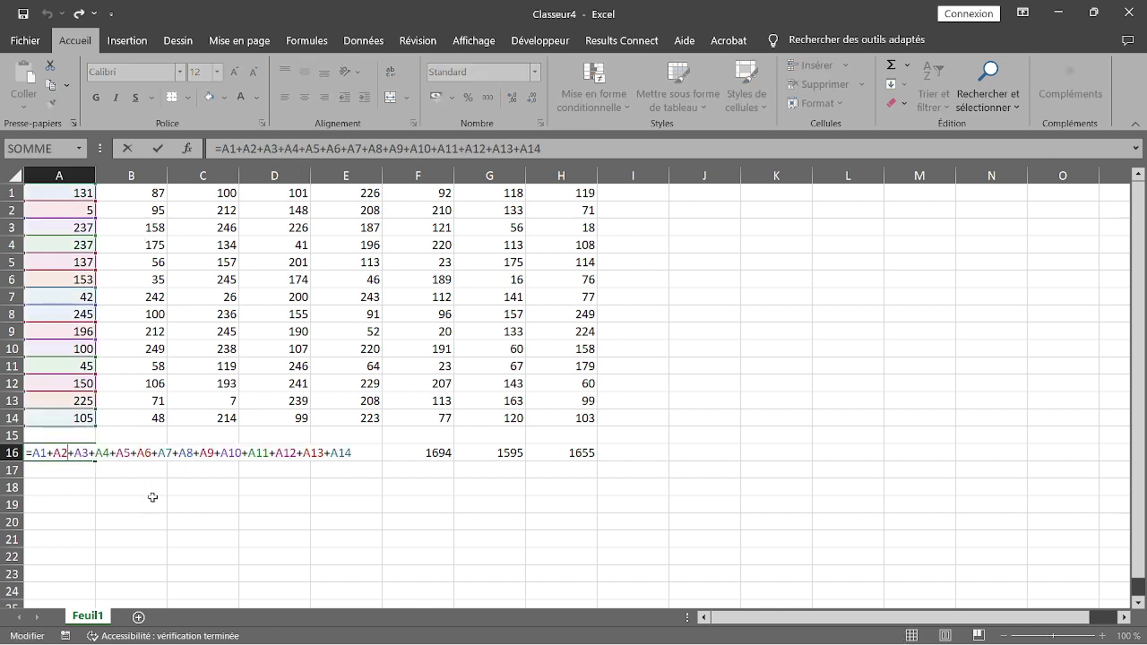
{"action": "key", "text": "Return"}
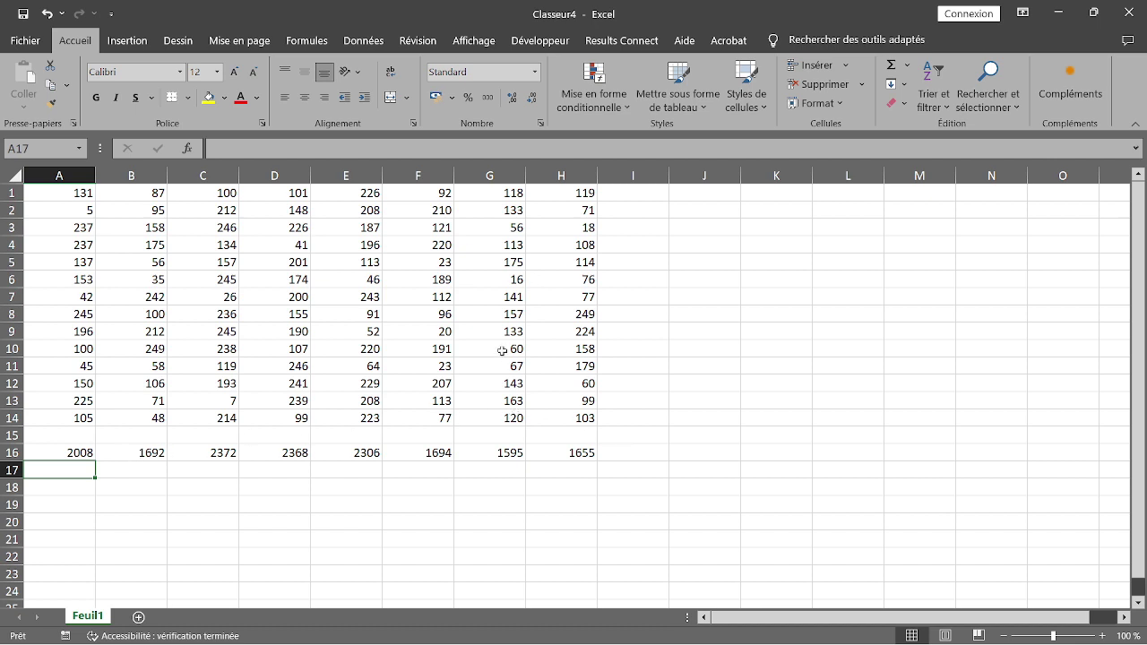
{"action": "left_click", "coordinate": [86, 453]}
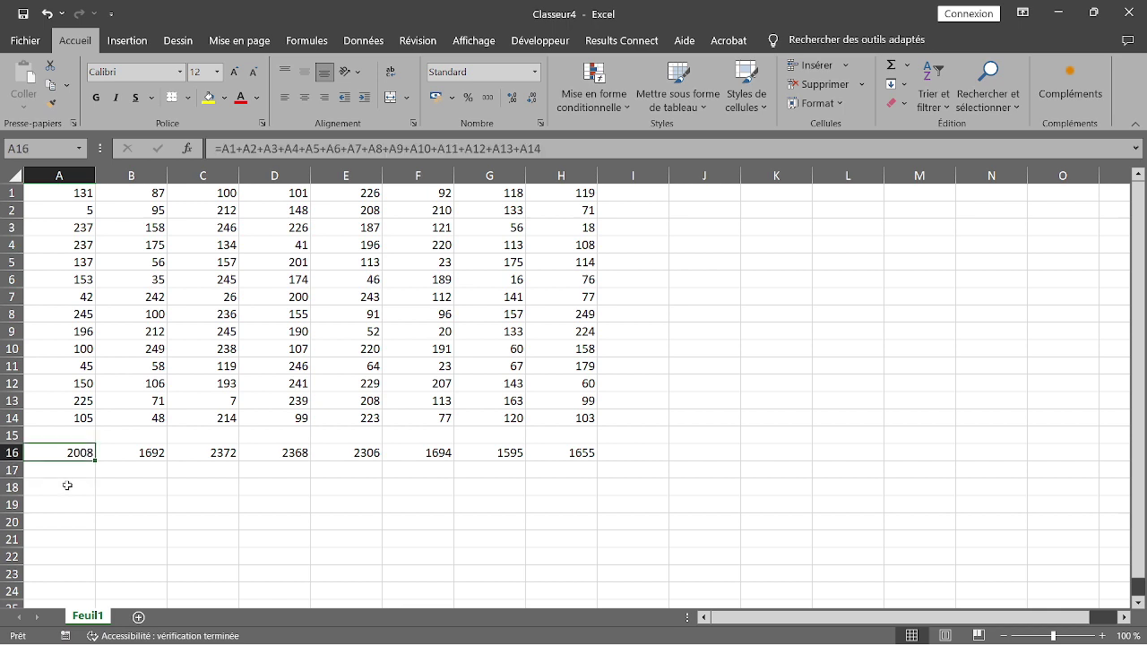
- Enter the formula =SOMME(A1:A14) in cell A18 to total column A
{"action": "left_click", "coordinate": [67, 487]}
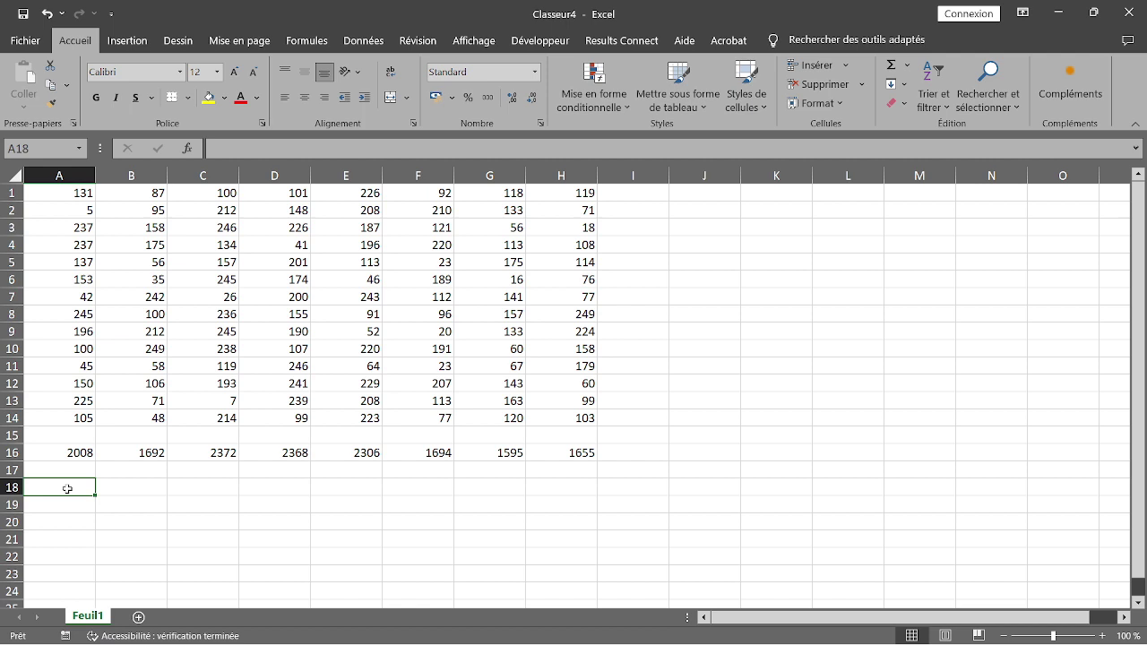
{"action": "type", "text": "="}
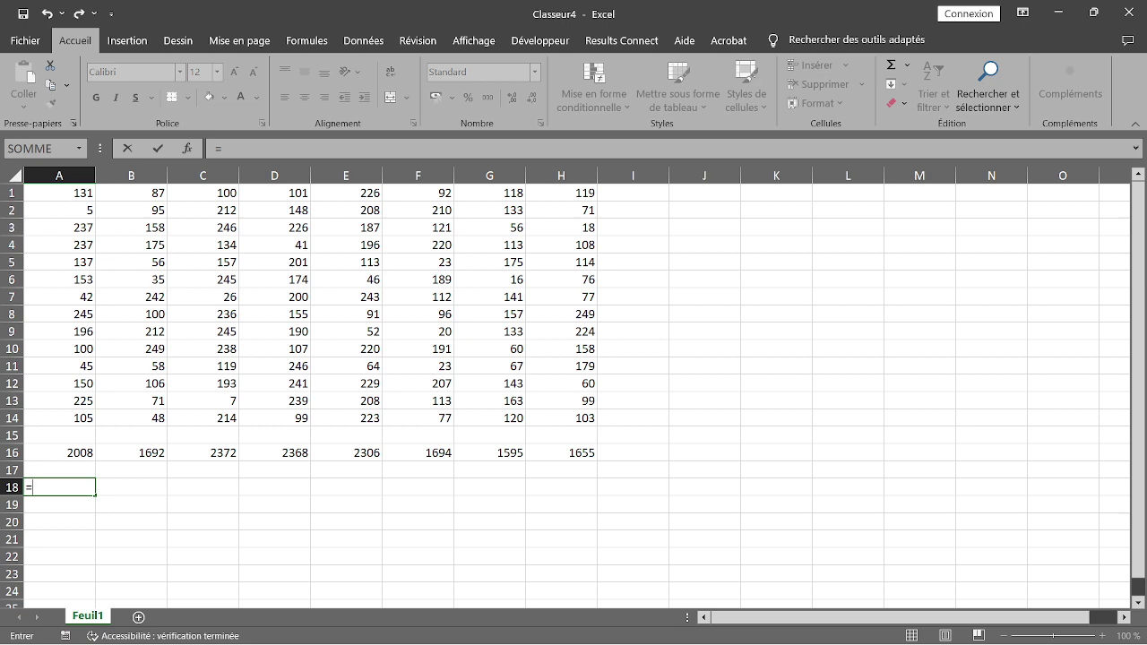
{"action": "type", "text": "SOMME"}
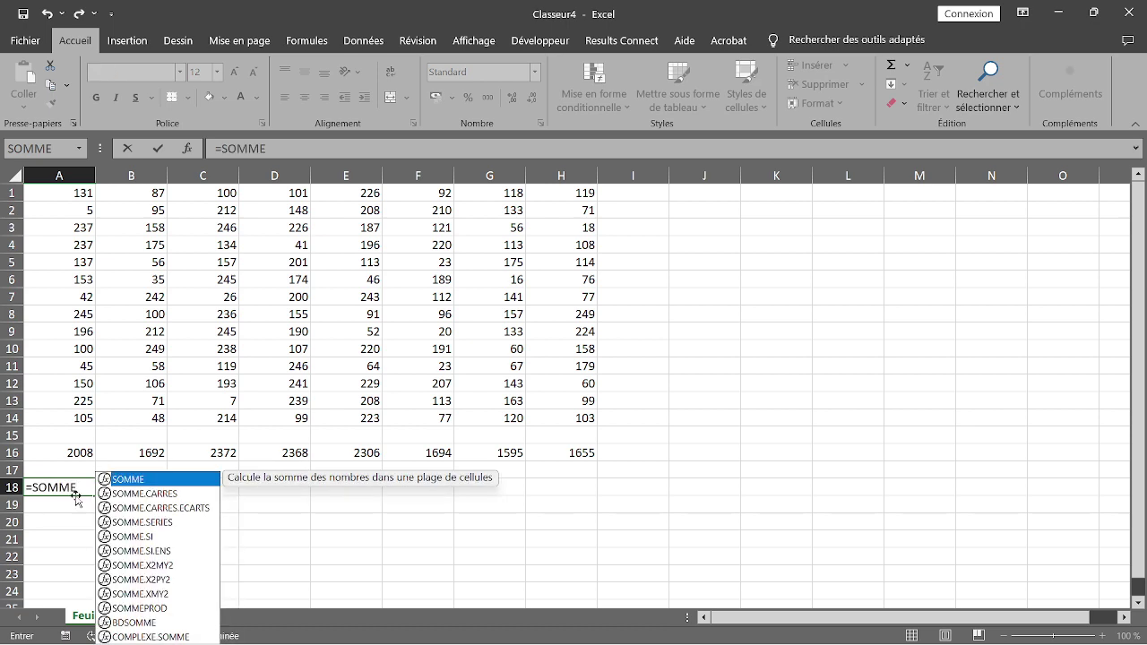
{"action": "type", "text": "("}
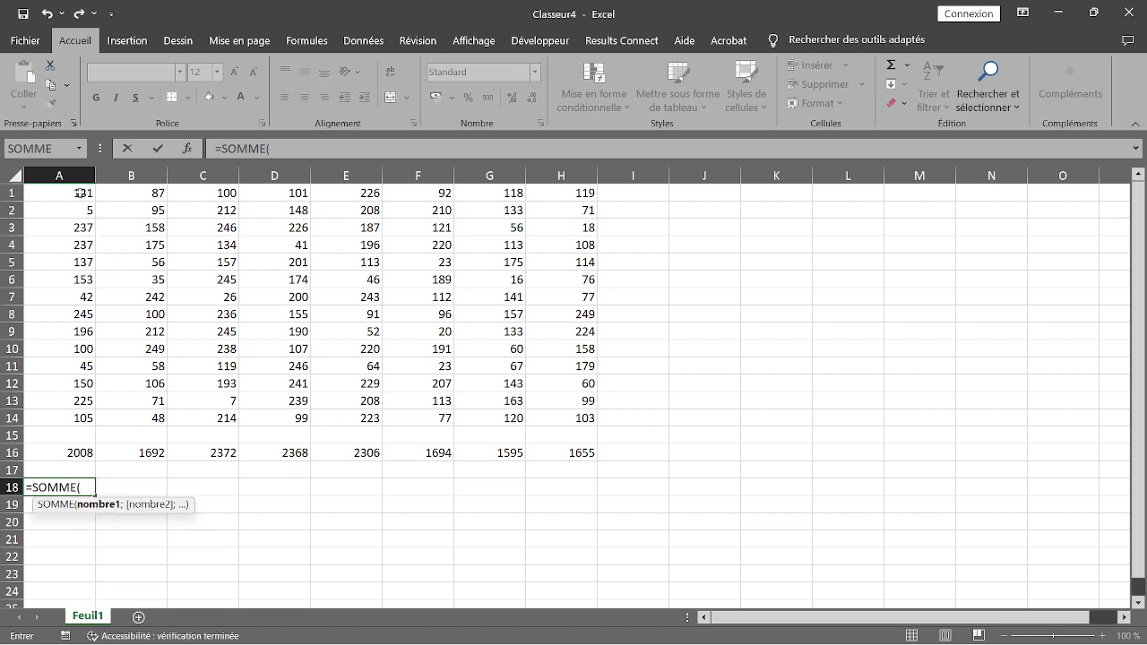
{"action": "left_click_drag", "start_coordinate": [80, 192], "coordinate": [70, 418]}
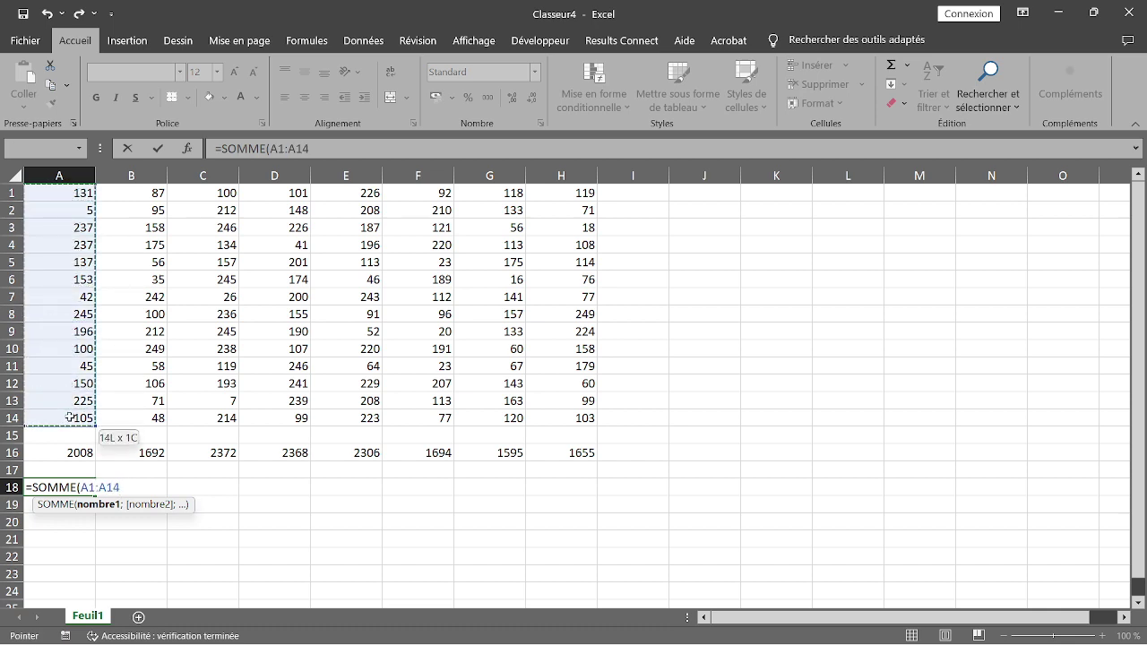
{"action": "left_click", "coordinate": [77, 193]}
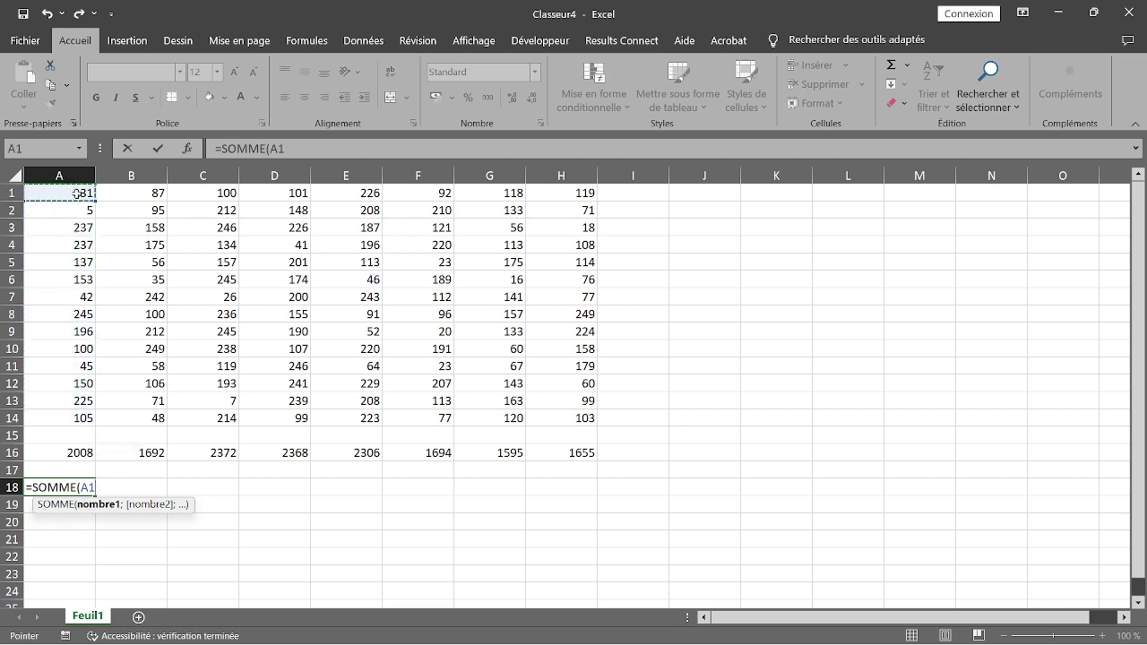
{"action": "left_click_drag", "start_coordinate": [77, 193], "coordinate": [78, 416]}
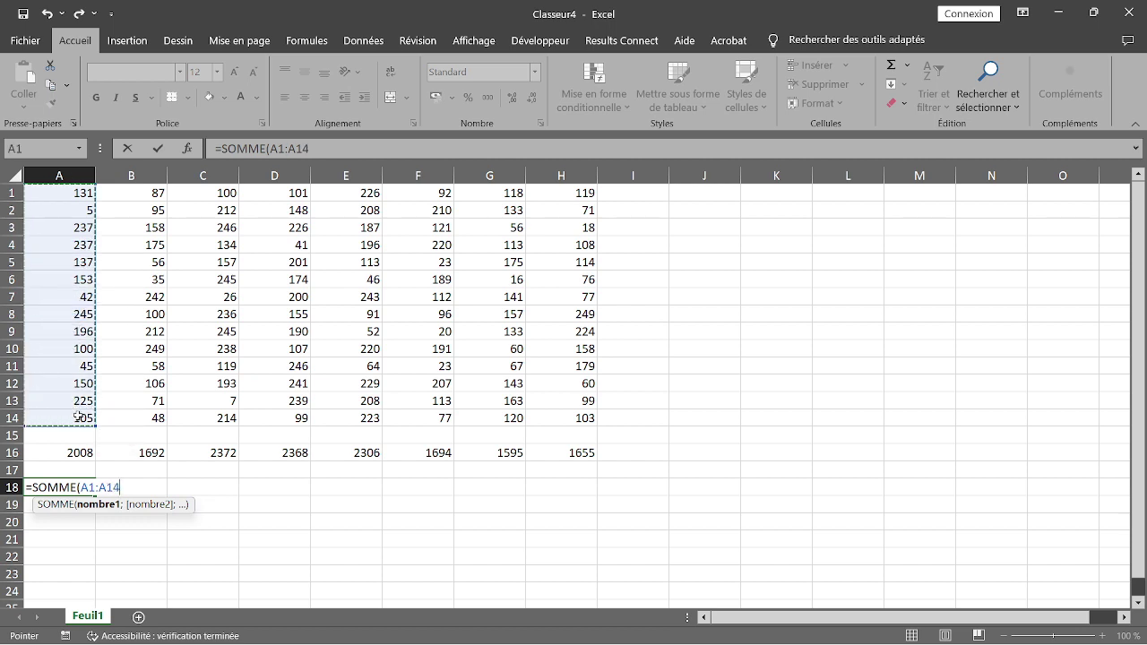
{"action": "type", "text": ")"}
{"action": "key", "text": "Return"}
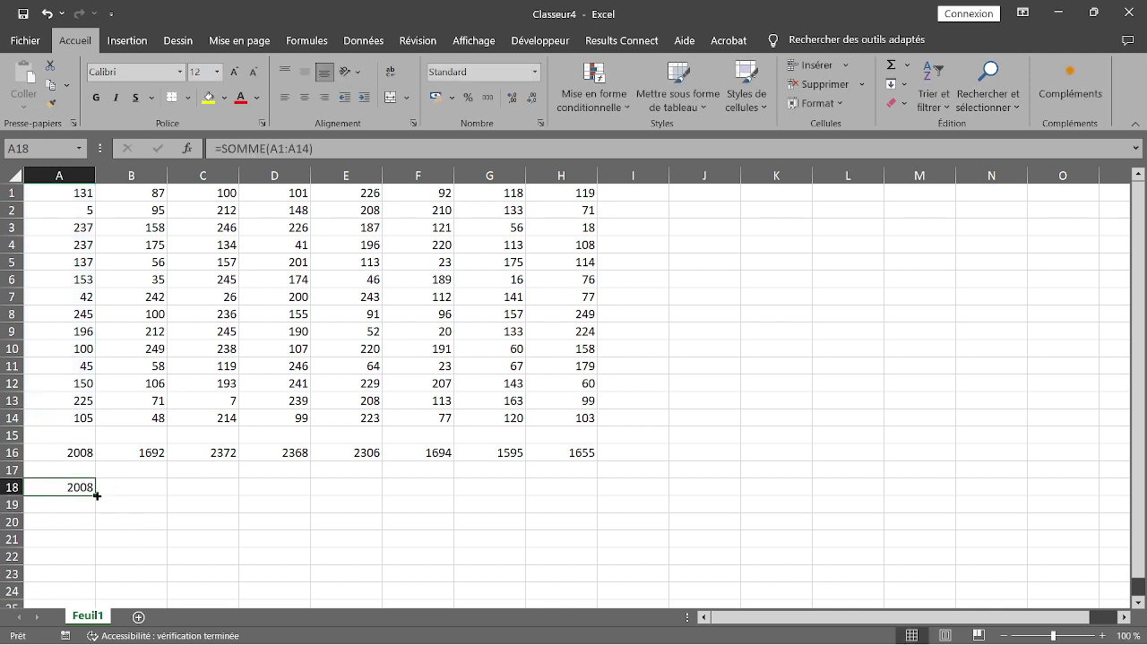
- Fill the A18 SOMME formula across to H18 and inspect the range argument in A18
{"action": "left_click_drag", "start_coordinate": [94, 493], "coordinate": [586, 493]}
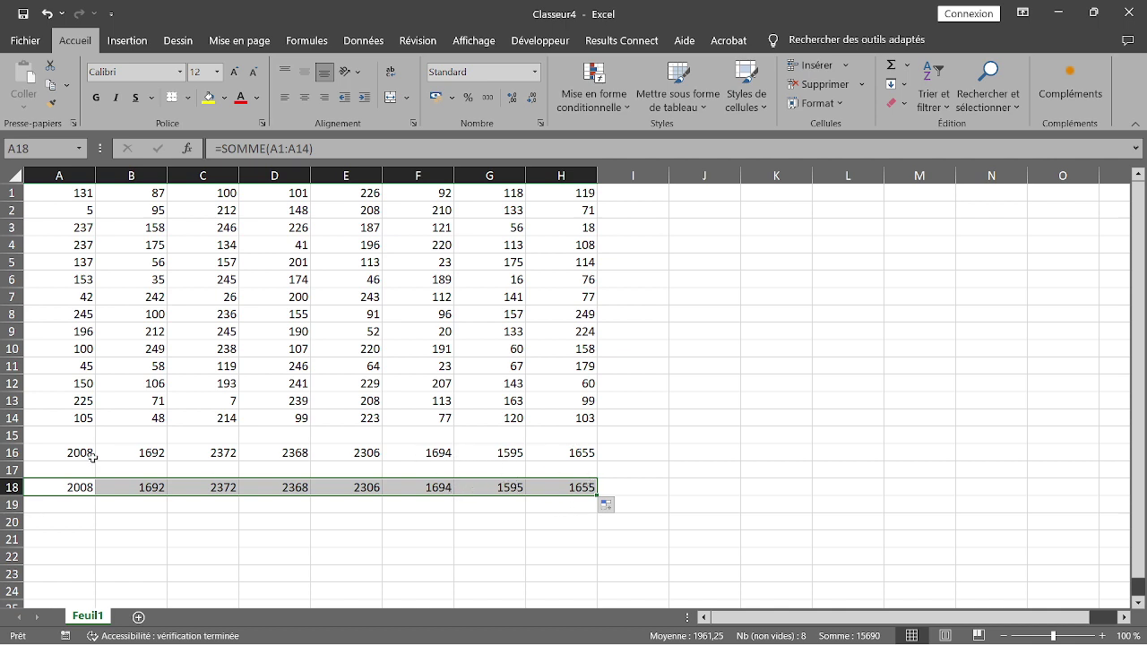
{"action": "left_click", "coordinate": [141, 508]}
{"action": "double_click", "coordinate": [76, 487]}
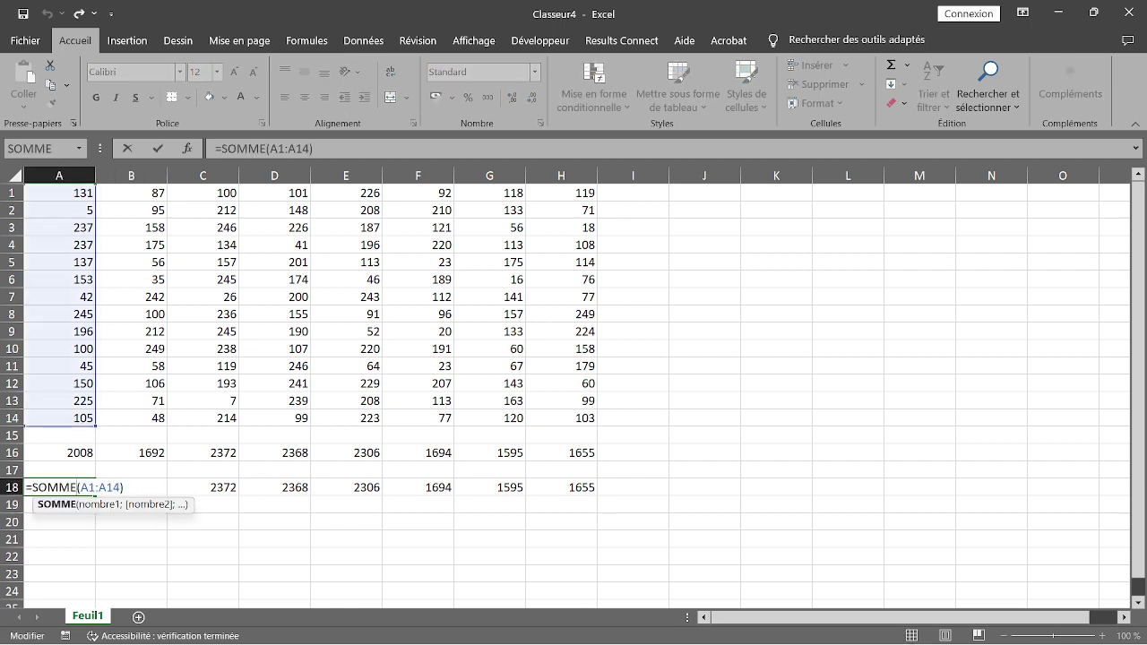
{"action": "left_click", "coordinate": [115, 486]}
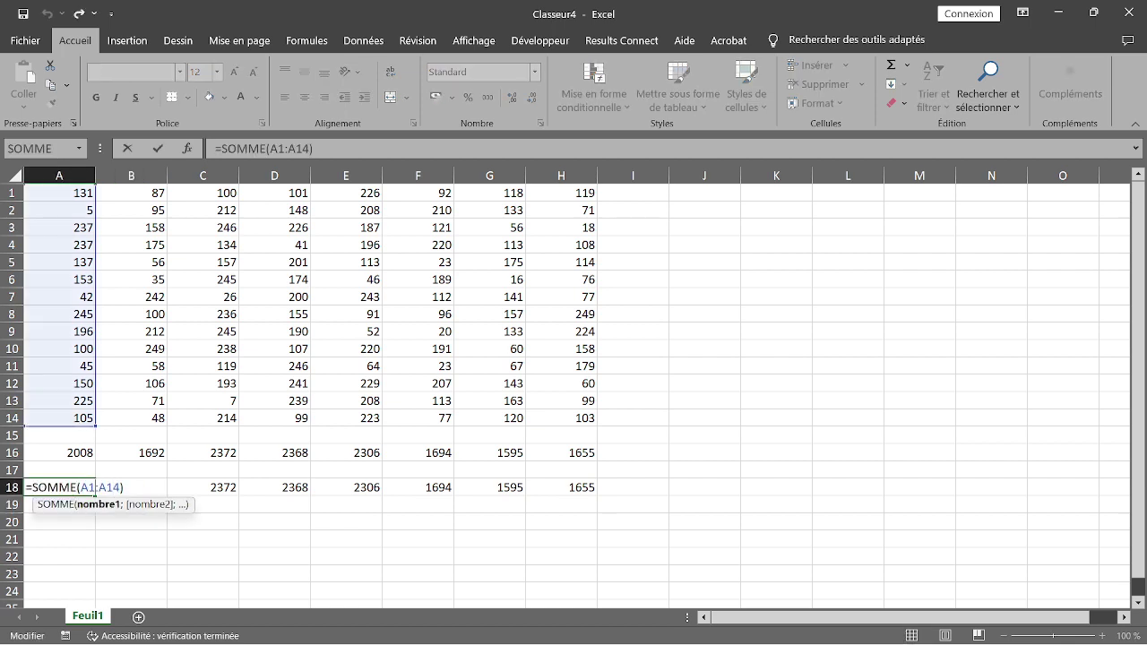
- Copy the expression A1+A2+…+A14, without the equals sign, from the formula in A16
{"action": "double_click", "coordinate": [77, 455]}
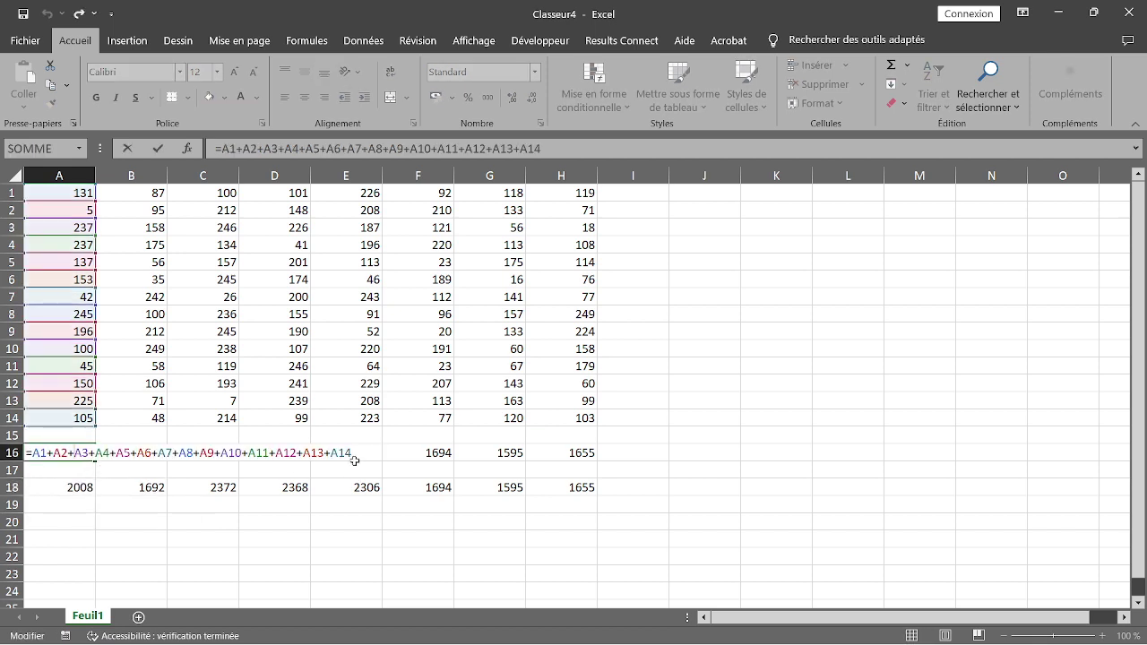
{"action": "left_click_drag", "start_coordinate": [352, 454], "coordinate": [32, 453]}
{"action": "key", "text": "ctrl+c"}
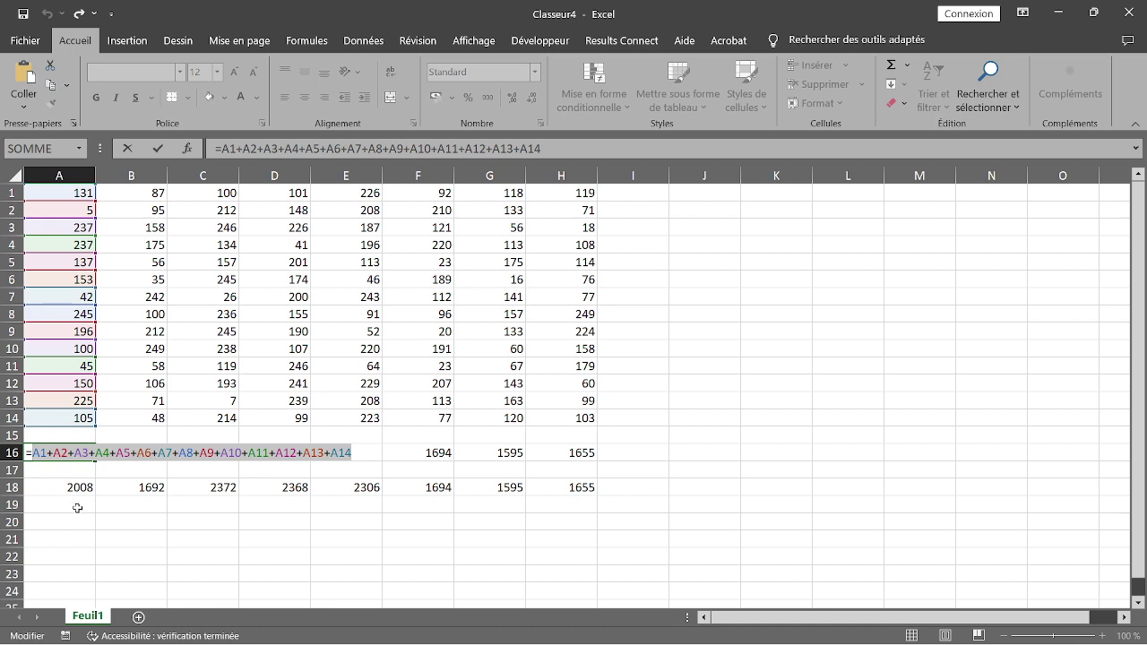
{"action": "left_click", "coordinate": [79, 484]}
{"action": "key", "text": "ctrl+Return"}
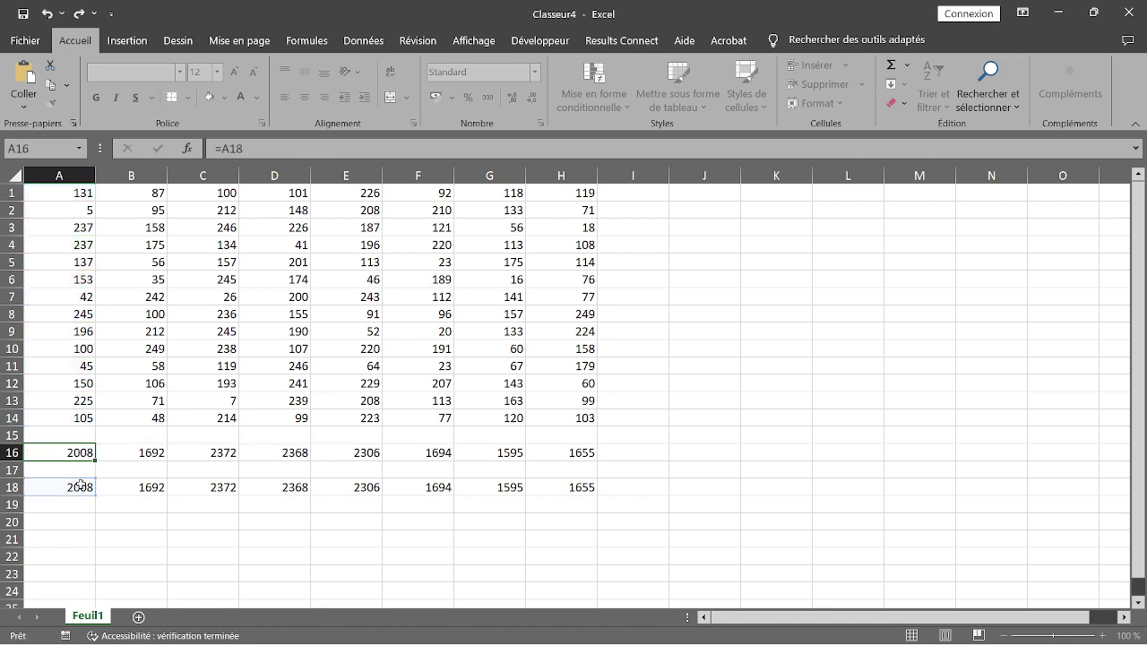
- Replace the A1:A14 range inside A18's SOMME function with the copied expression adding A1 through A14 with plus signs
{"action": "double_click", "coordinate": [81, 485]}
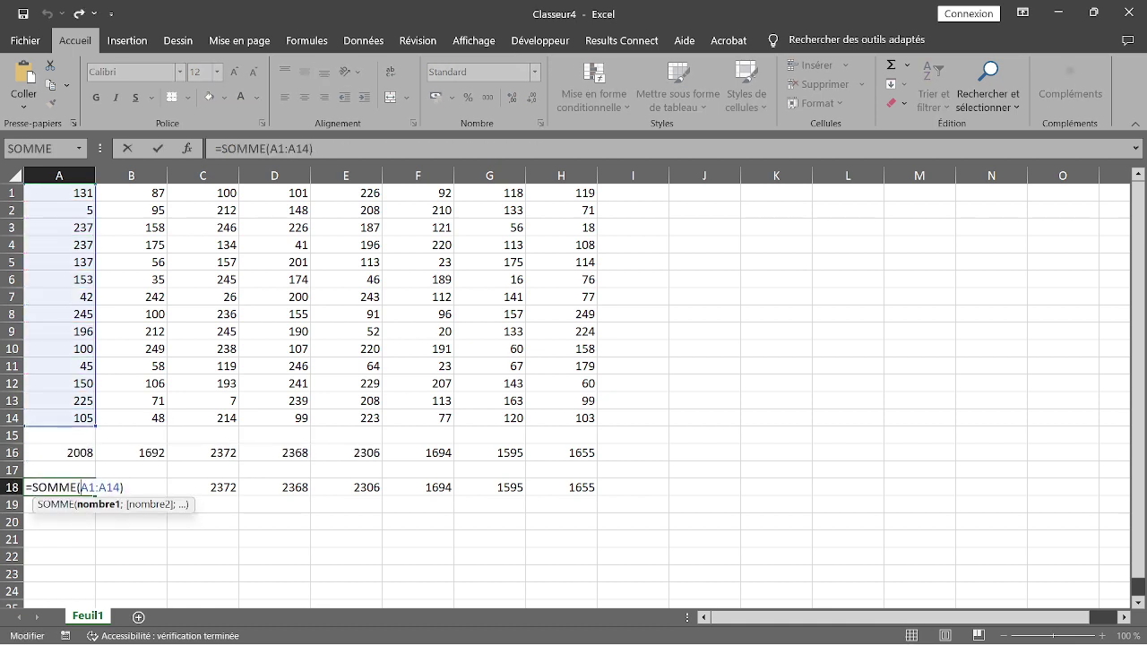
{"action": "left_click", "coordinate": [120, 488]}
{"action": "key", "text": "BackSpace"}
{"action": "key", "text": "BackSpace"}
{"action": "key", "text": "BackSpace"}
{"action": "key", "text": "BackSpace"}
{"action": "key", "text": "BackSpace"}
{"action": "key", "text": "BackSpace"}
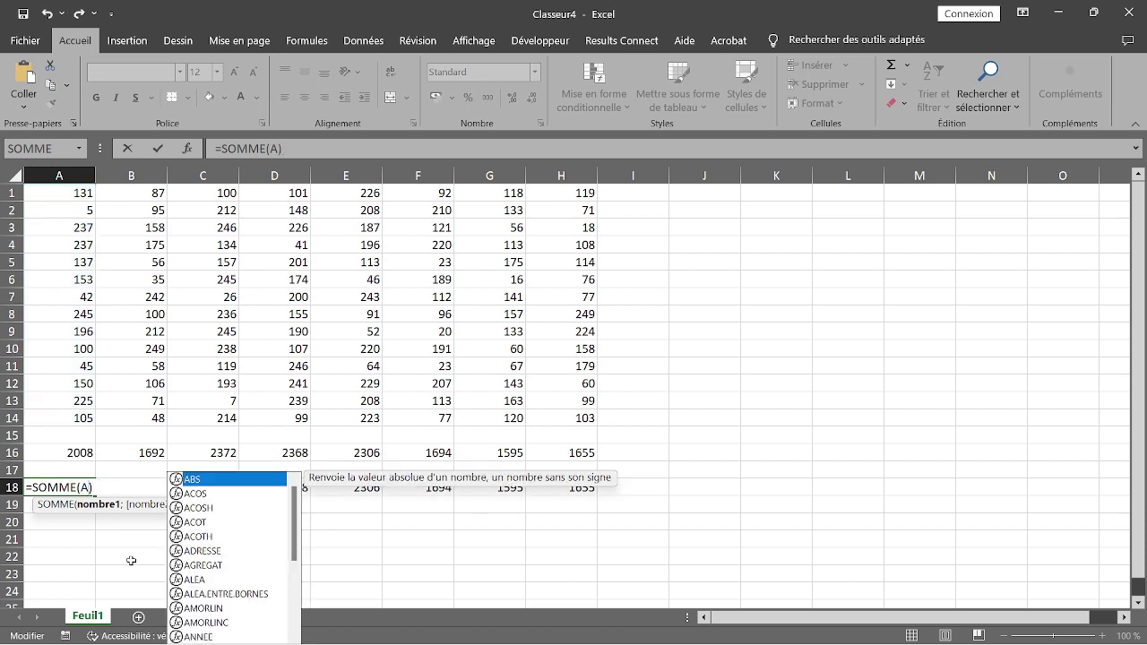
{"action": "key", "text": "ctrl+v"}
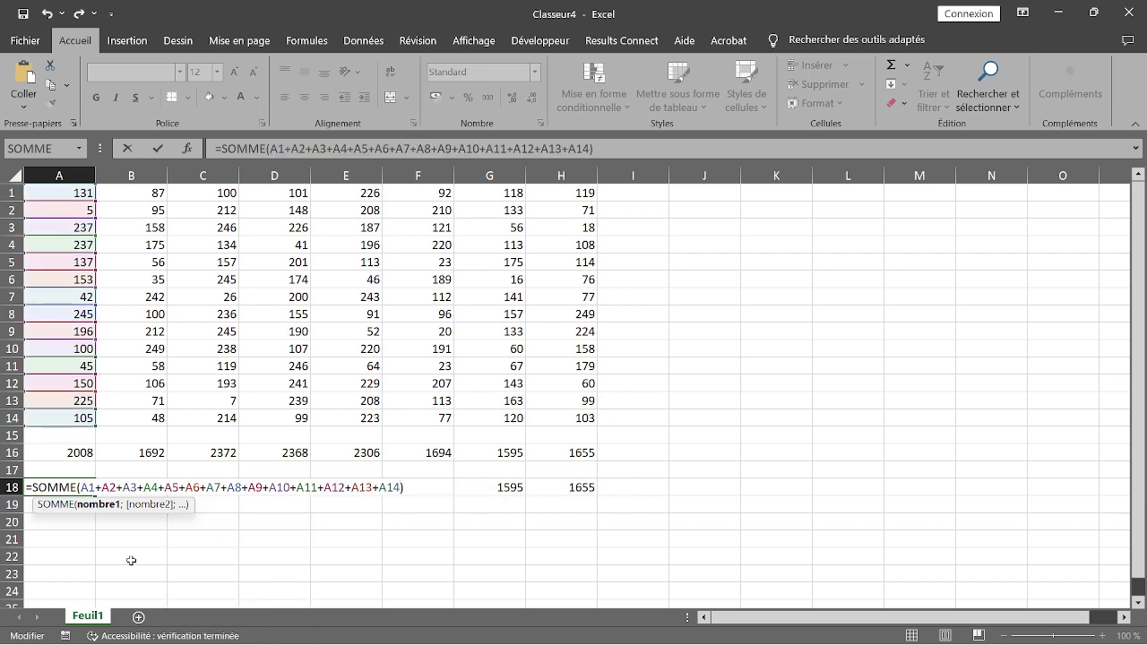
{"action": "key", "text": "Return"}
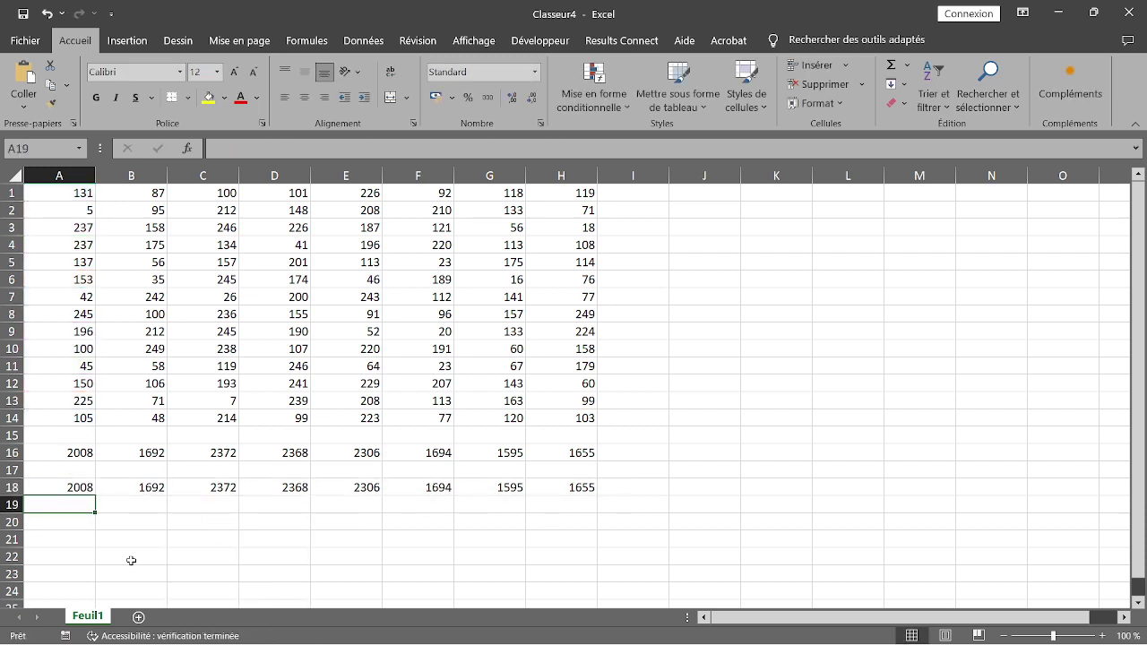
- Replace every plus sign between A1 and A14 in A18's SOMME function with a semicolon, making each cell a separate argument
{"action": "left_click", "coordinate": [74, 487]}
{"action": "double_click", "coordinate": [74, 487]}
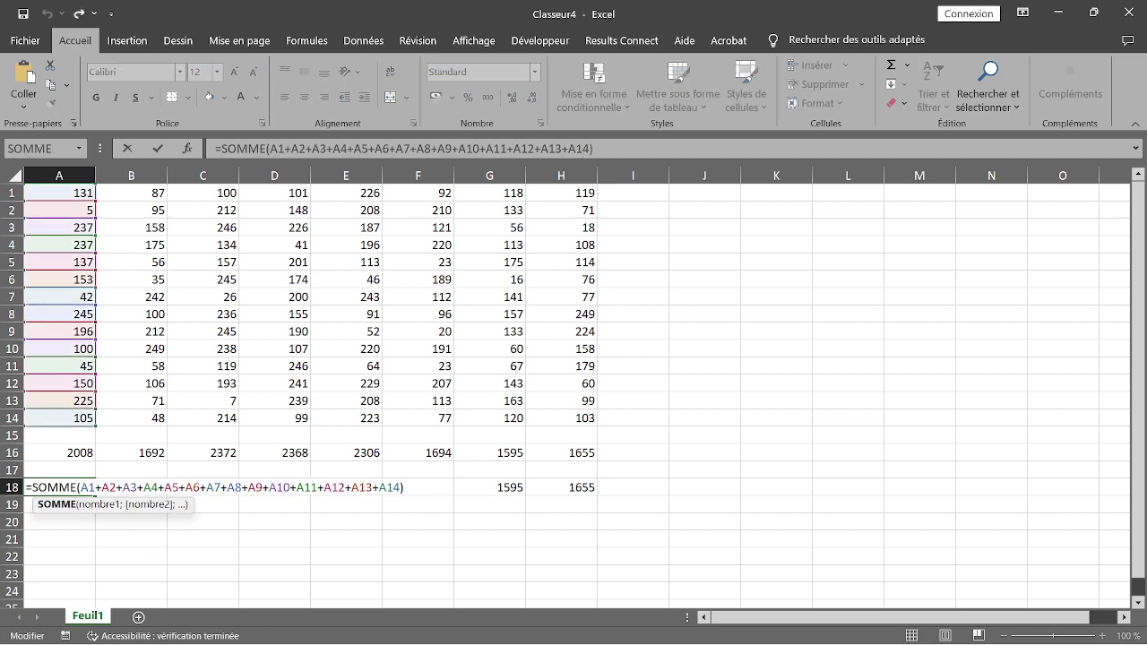
{"action": "key", "text": "BackSpace"}
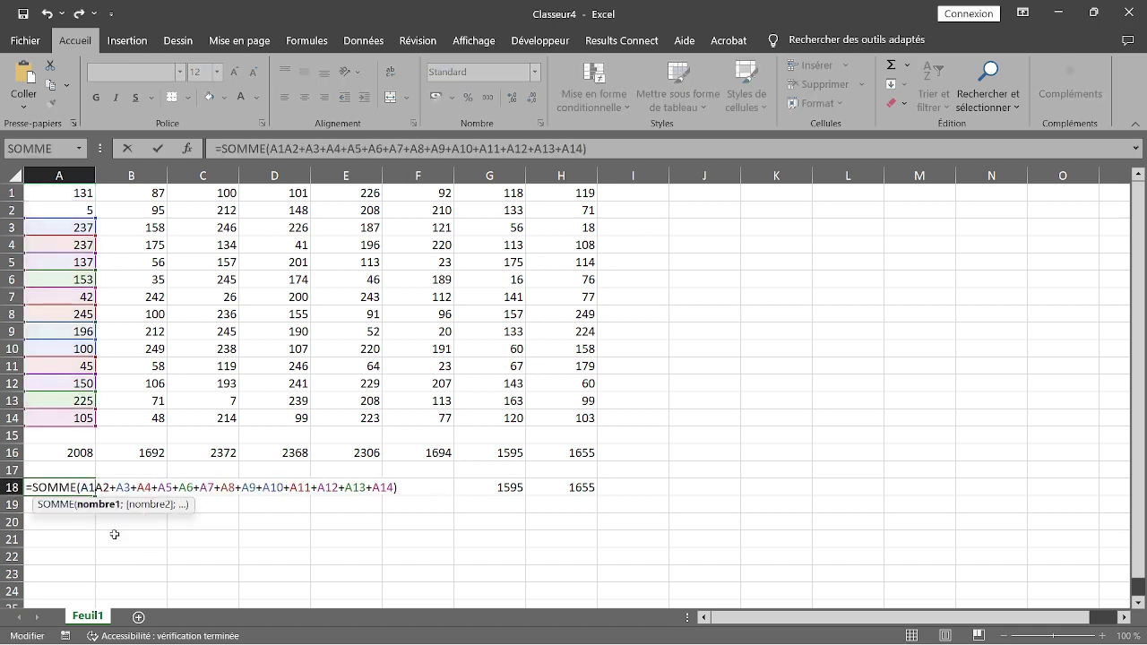
{"action": "type", "text": ";"}
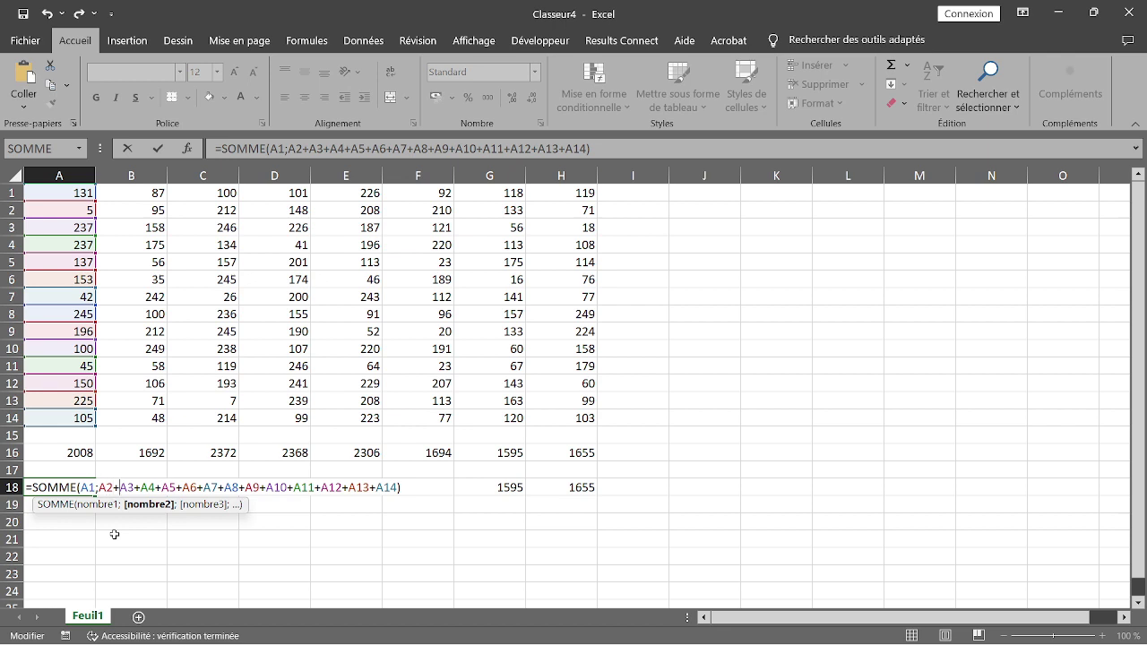
{"action": "key", "text": "Delete"}
{"action": "type", "text": ";"}
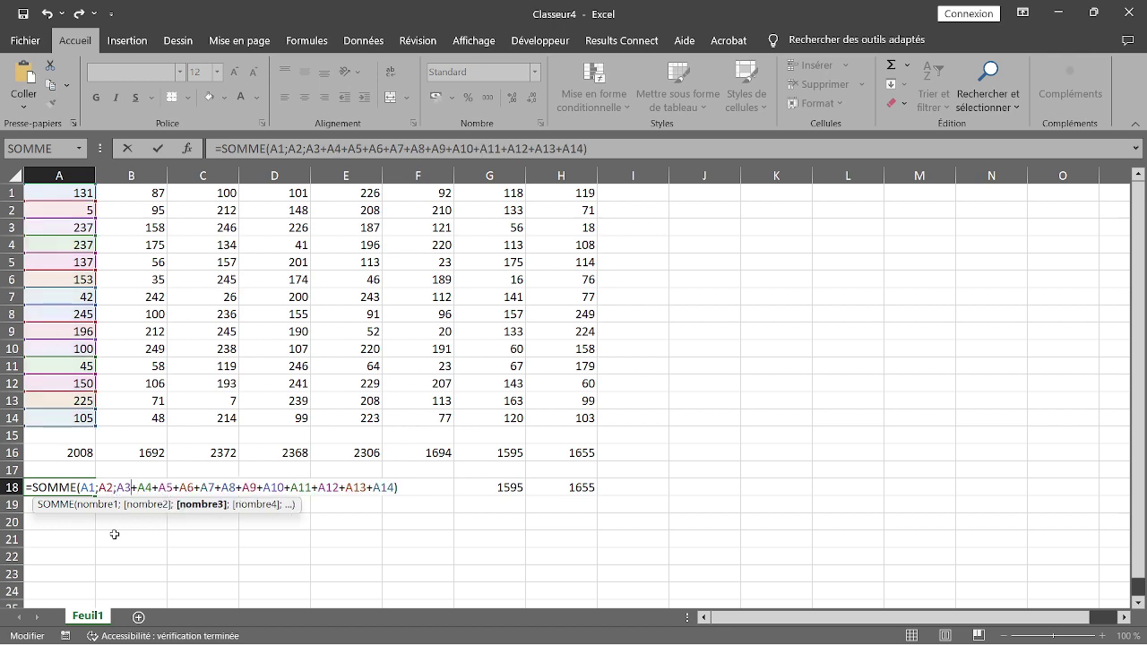
{"action": "key", "text": "BackSpace"}
{"action": "type", "text": ";"}
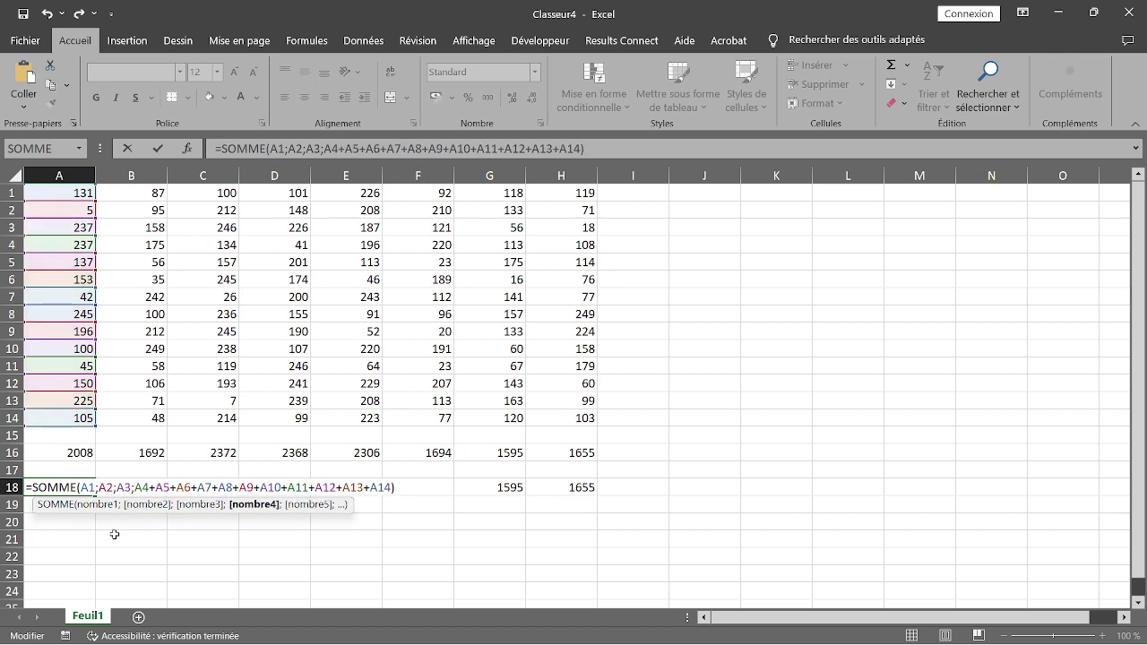
{"action": "key", "text": "BackSpace"}
{"action": "type", "text": ";"}
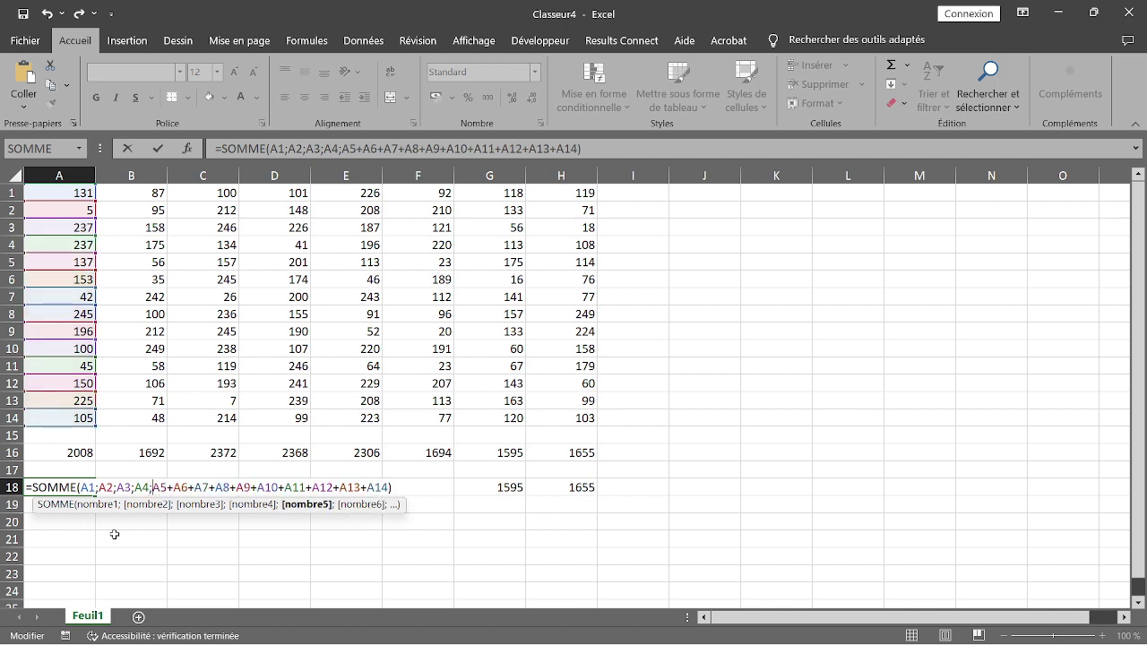
{"action": "key", "text": "BackSpace"}
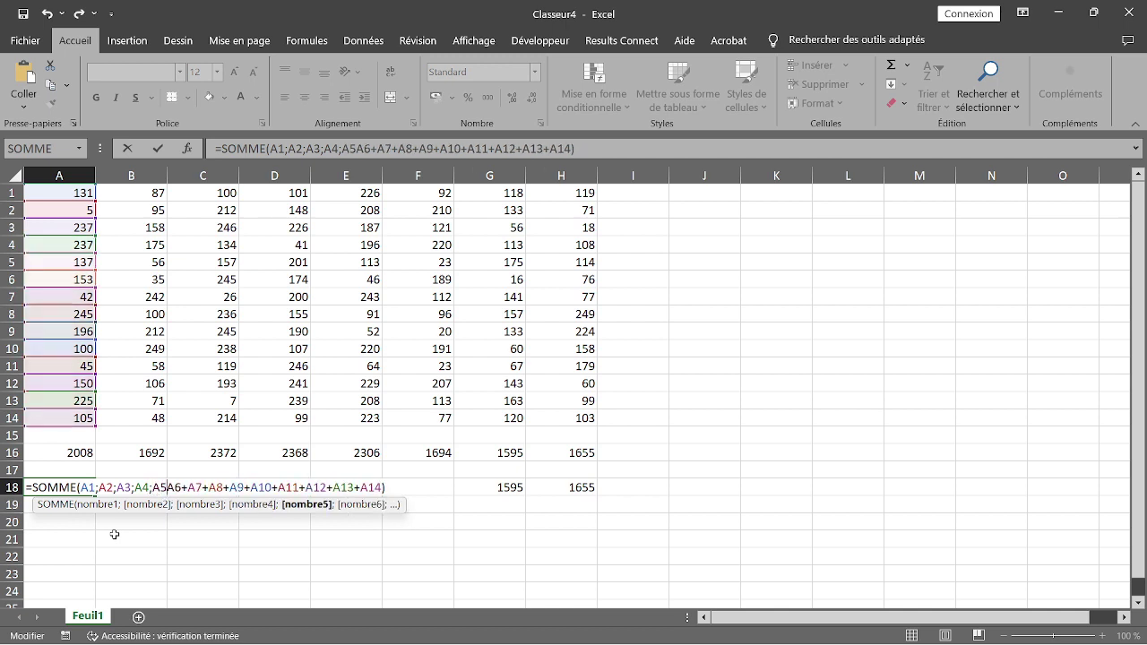
{"action": "type", "text": ";"}
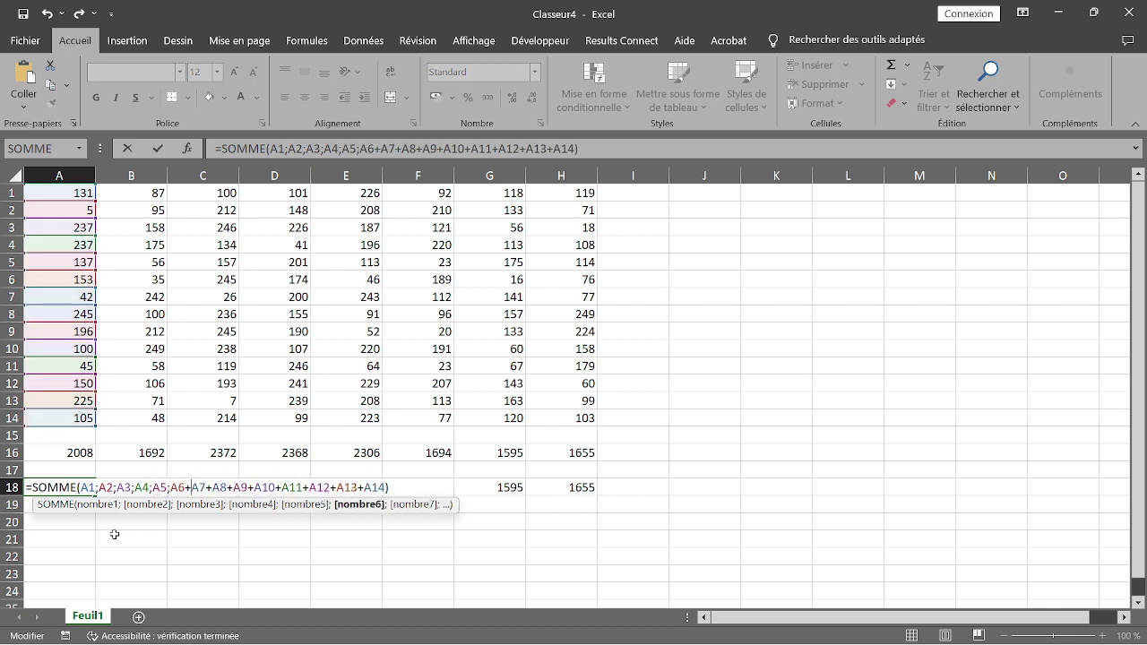
{"action": "key", "text": "BackSpace"}
{"action": "type", "text": ";"}
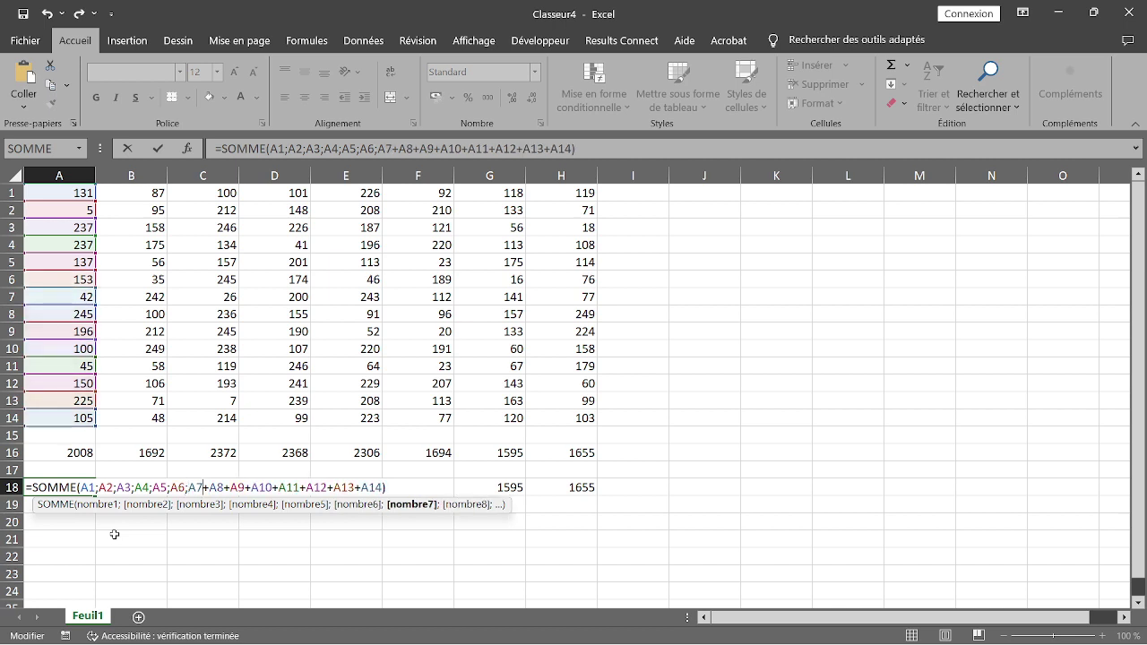
{"action": "key", "text": "BackSpace"}
{"action": "type", "text": ";"}
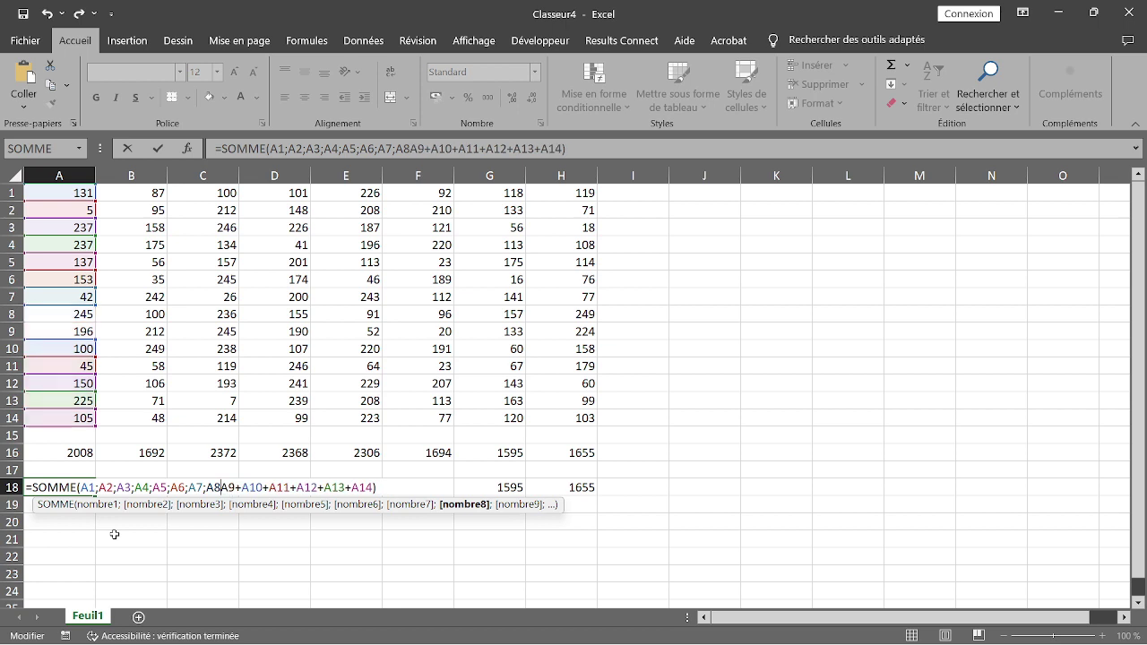
{"action": "key", "text": "BackSpace"}
{"action": "type", "text": ";"}
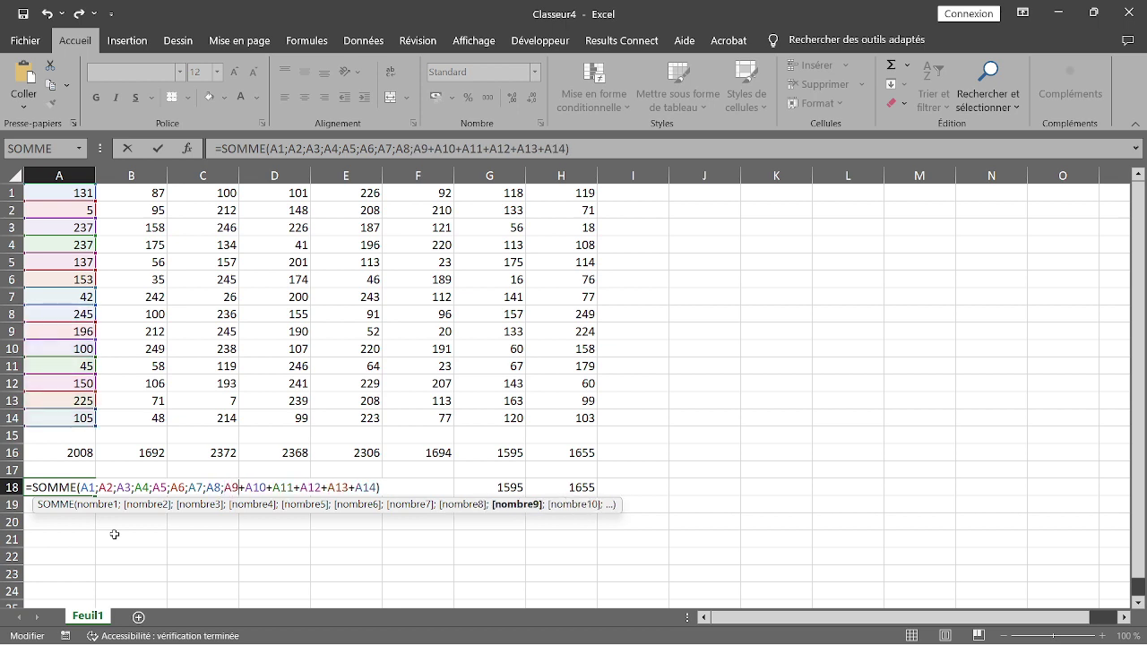
{"action": "key", "text": "BackSpace"}
{"action": "type", "text": ";"}
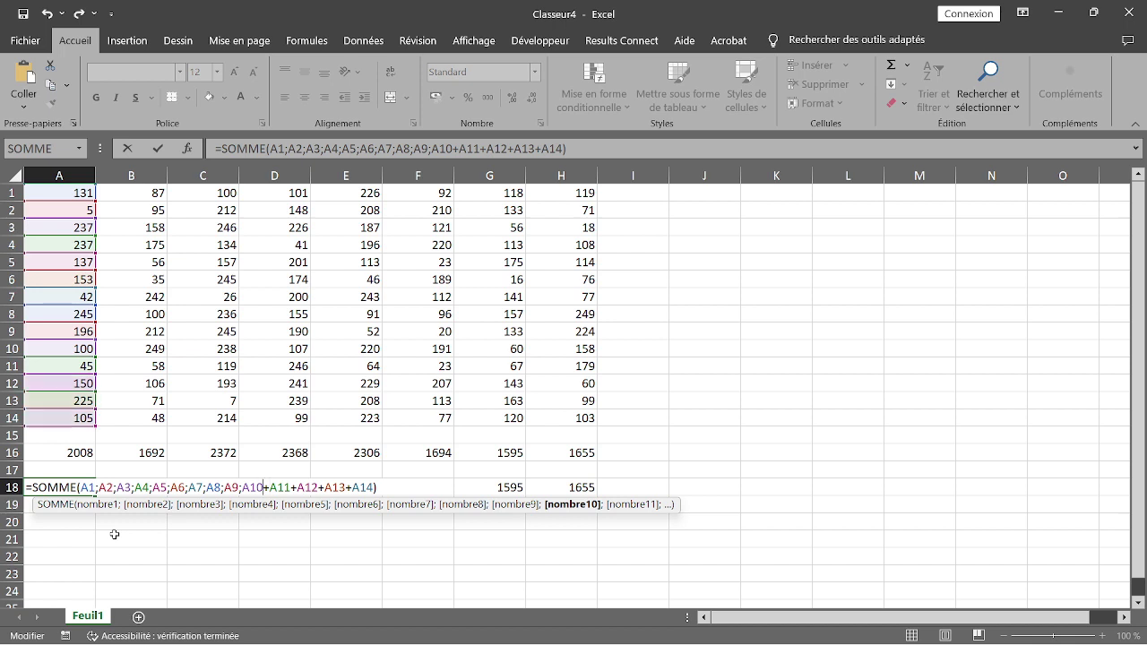
{"action": "key", "text": "BackSpace"}
{"action": "type", "text": ";"}
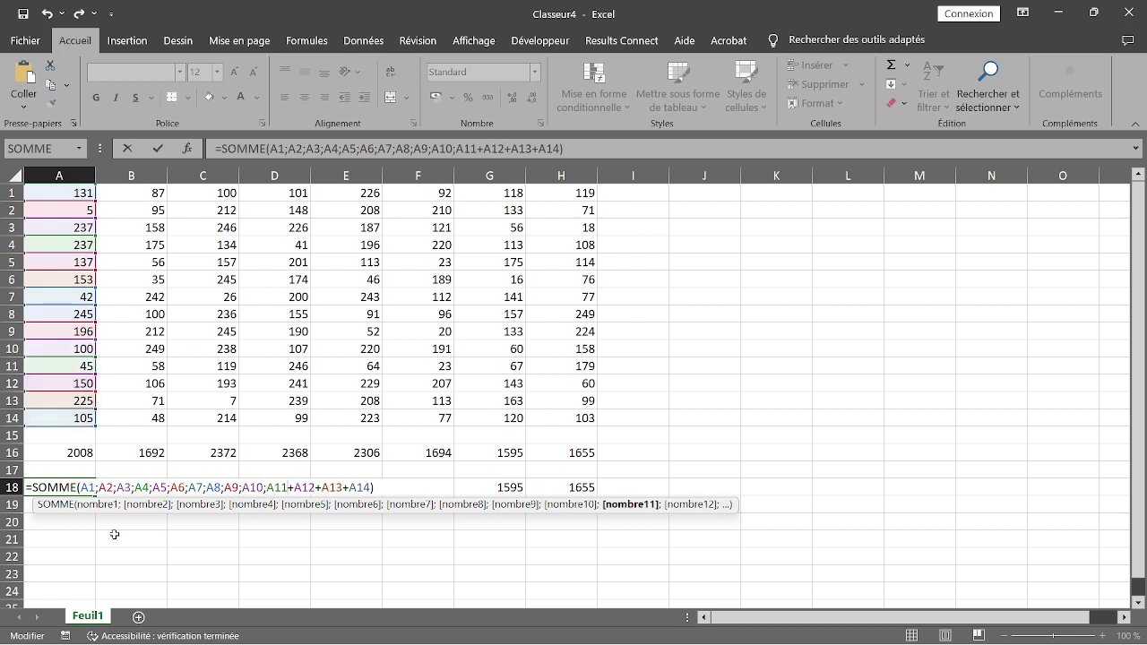
{"action": "key", "text": "BackSpace"}
{"action": "type", "text": ";"}
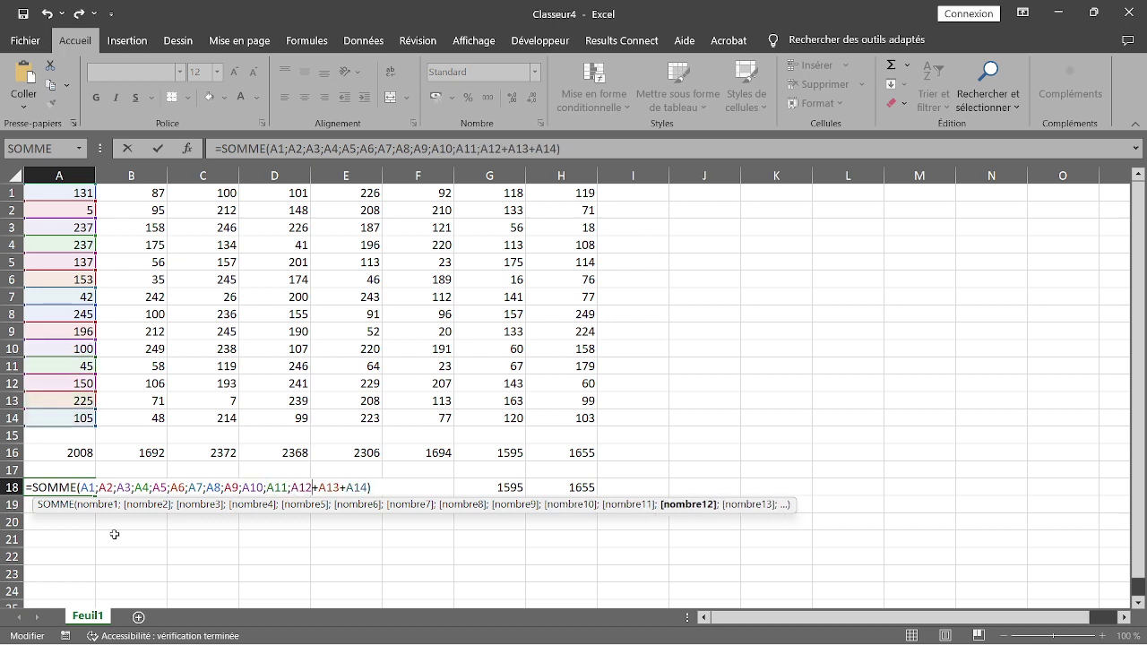
{"action": "key", "text": "BackSpace"}
{"action": "type", "text": ";"}
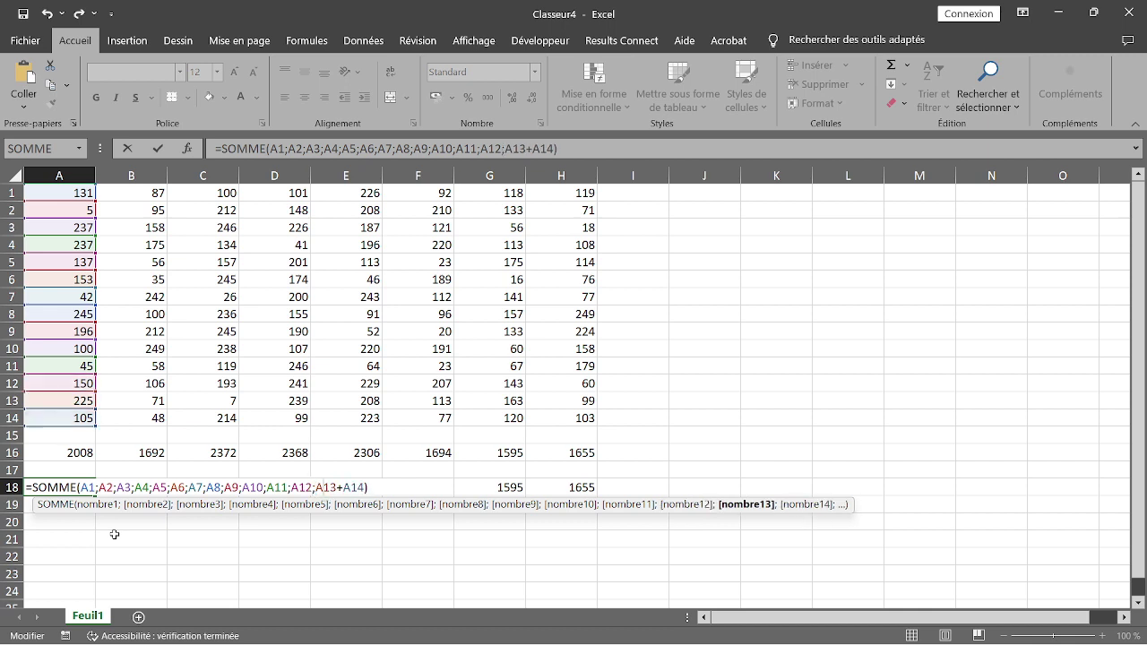
{"action": "key", "text": "BackSpace"}
{"action": "type", "text": ";"}
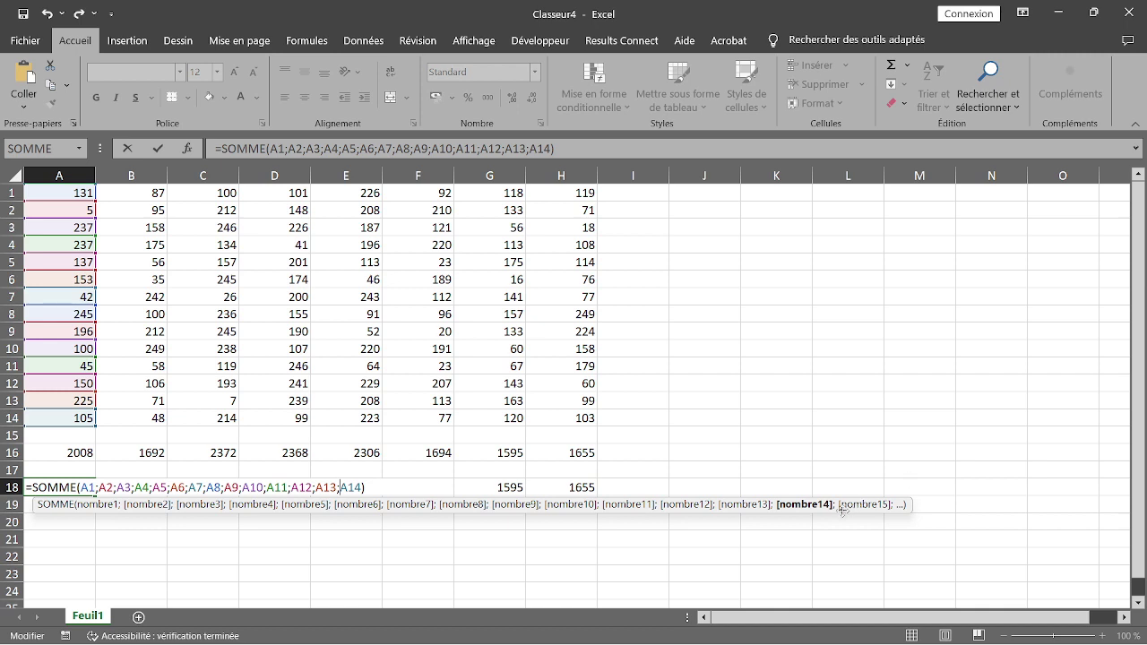
{"action": "key", "text": "Return"}
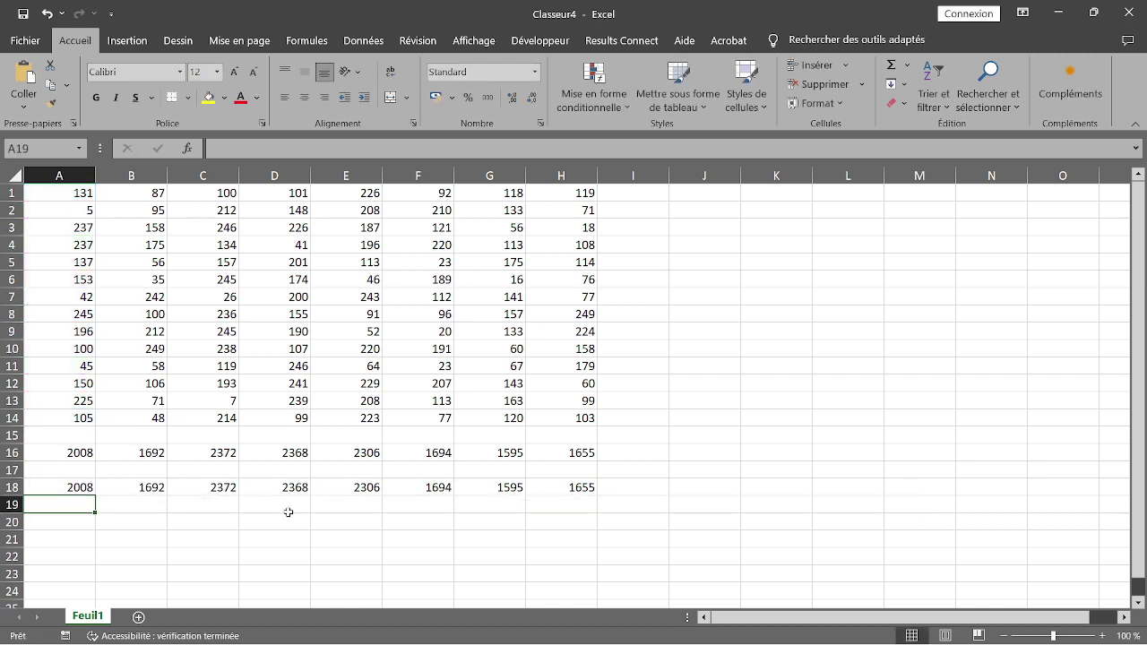
- Replace the semicolon-separated arguments in A18's SOMME function with the range A1:A14
{"action": "left_click", "coordinate": [61, 486]}
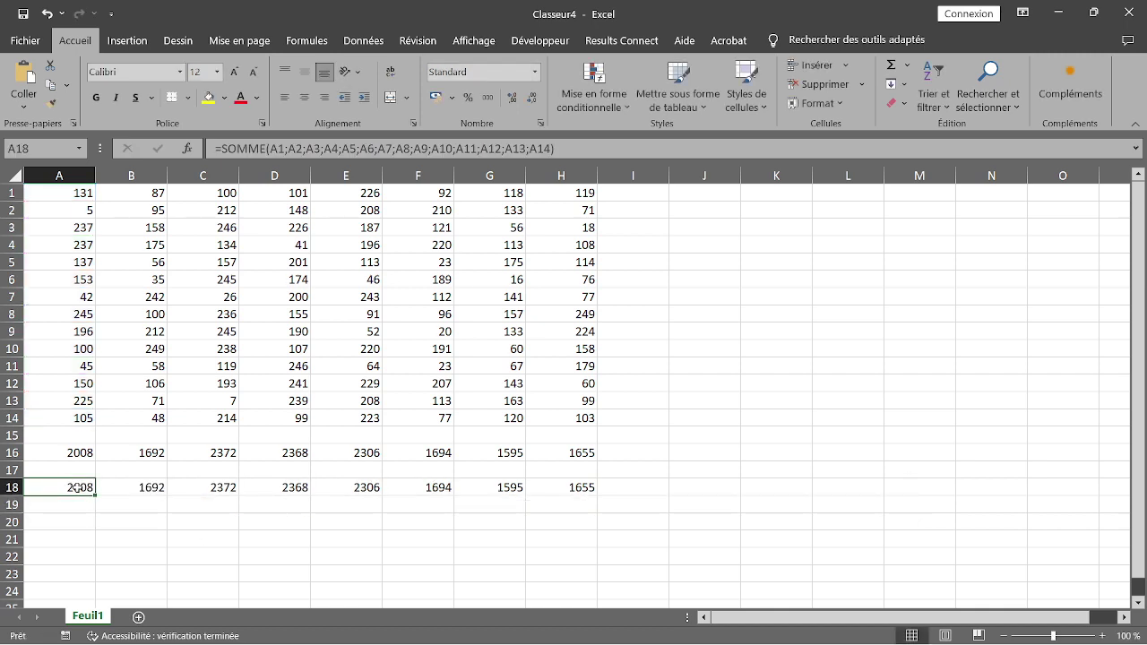
{"action": "double_click", "coordinate": [78, 488]}
{"action": "left_click", "coordinate": [361, 487]}
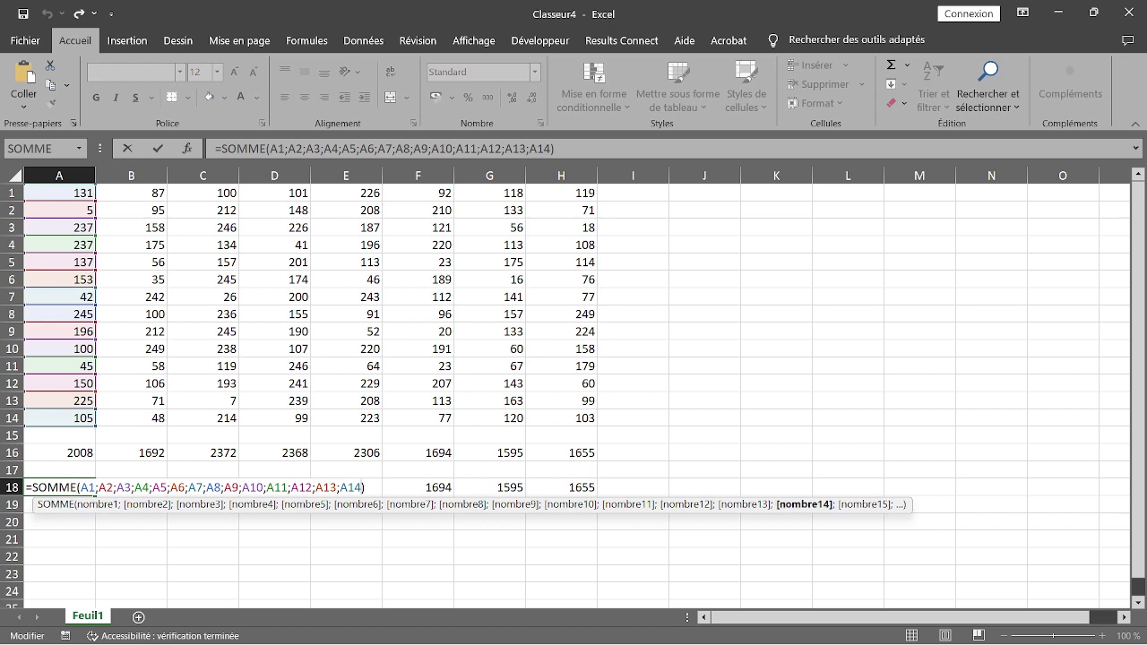
{"action": "key", "text": "BackSpace"}
{"action": "key", "text": "BackSpace"}
{"action": "key", "text": "BackSpace"}
{"action": "key", "text": "BackSpace"}
{"action": "key", "text": "BackSpace"}
{"action": "key", "text": "BackSpace"}
{"action": "key", "text": "BackSpace"}
{"action": "key", "text": "BackSpace"}
{"action": "key", "text": "BackSpace"}
{"action": "key", "text": "BackSpace"}
{"action": "key", "text": "BackSpace"}
{"action": "key", "text": "BackSpace"}
{"action": "key", "text": "BackSpace"}
{"action": "key", "text": "BackSpace"}
{"action": "key", "text": "BackSpace"}
{"action": "key", "text": "BackSpace"}
{"action": "key", "text": "BackSpace"}
{"action": "key", "text": "BackSpace"}
{"action": "key", "text": "BackSpace"}
{"action": "key", "text": "BackSpace"}
{"action": "key", "text": "BackSpace"}
{"action": "key", "text": "BackSpace"}
{"action": "key", "text": "BackSpace"}
{"action": "key", "text": "BackSpace"}
{"action": "key", "text": "BackSpace"}
{"action": "key", "text": "BackSpace"}
{"action": "key", "text": "BackSpace"}
{"action": "key", "text": "BackSpace"}
{"action": "key", "text": "BackSpace"}
{"action": "key", "text": "BackSpace"}
{"action": "key", "text": "BackSpace"}
{"action": "key", "text": "BackSpace"}
{"action": "key", "text": "BackSpace"}
{"action": "key", "text": "BackSpace"}
{"action": "key", "text": "BackSpace"}
{"action": "key", "text": "BackSpace"}
{"action": "key", "text": "BackSpace"}
{"action": "key", "text": "BackSpace"}
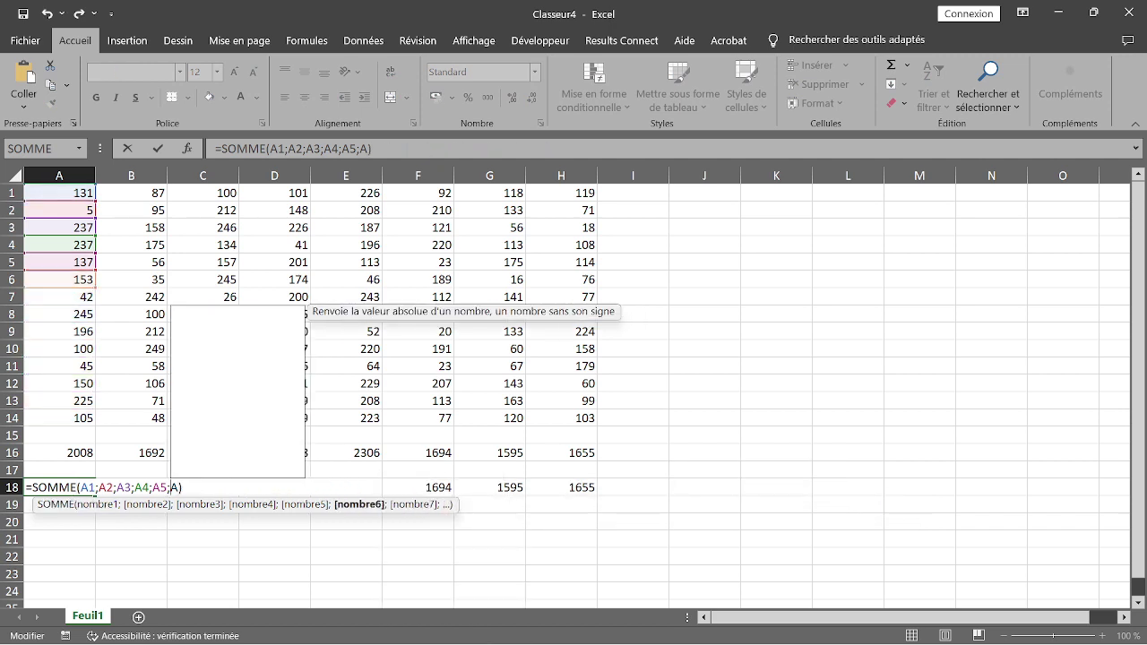
{"action": "key", "text": "Delete"}
{"action": "key", "text": "BackSpace"}
{"action": "key", "text": "BackSpace"}
{"action": "key", "text": "BackSpace"}
{"action": "key", "text": "BackSpace"}
{"action": "key", "text": "BackSpace"}
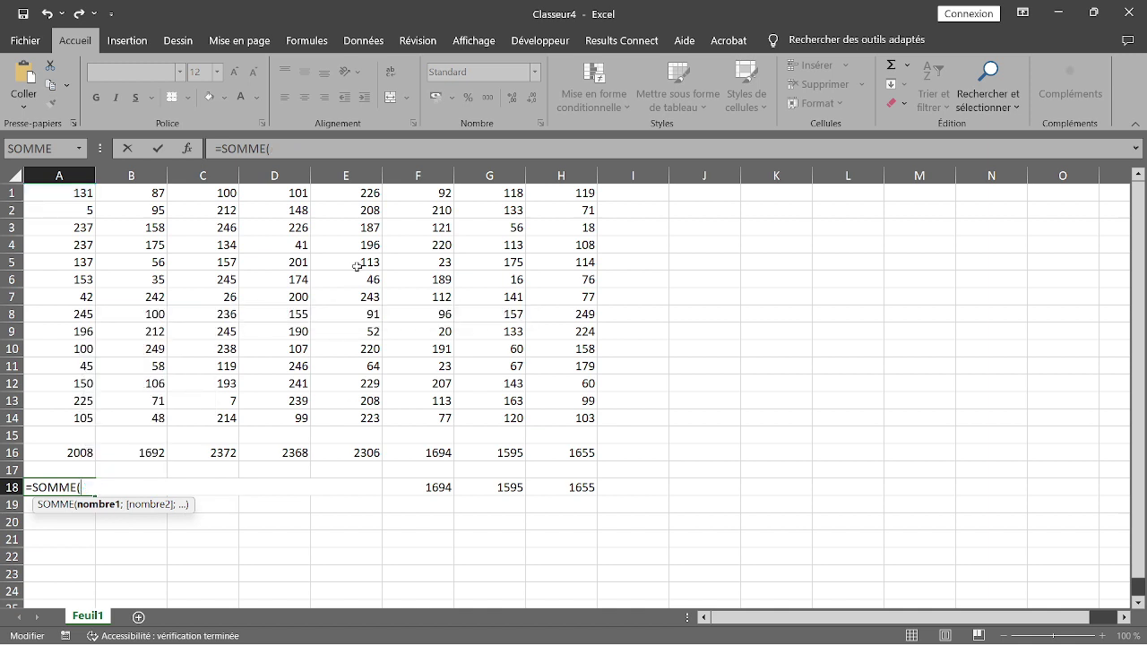
{"action": "left_click_drag", "start_coordinate": [84, 192], "coordinate": [75, 419]}
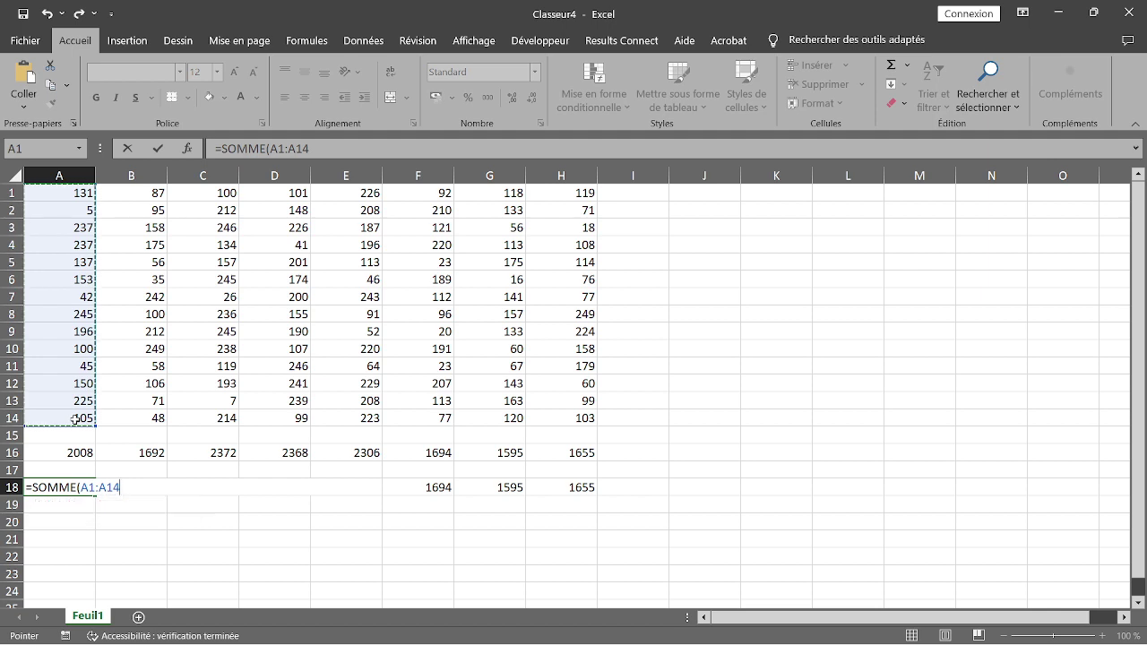
{"action": "key", "text": "Return"}
- Fill the A18 range-based SOMME formula across the row to H18
{"action": "left_click", "coordinate": [79, 491]}
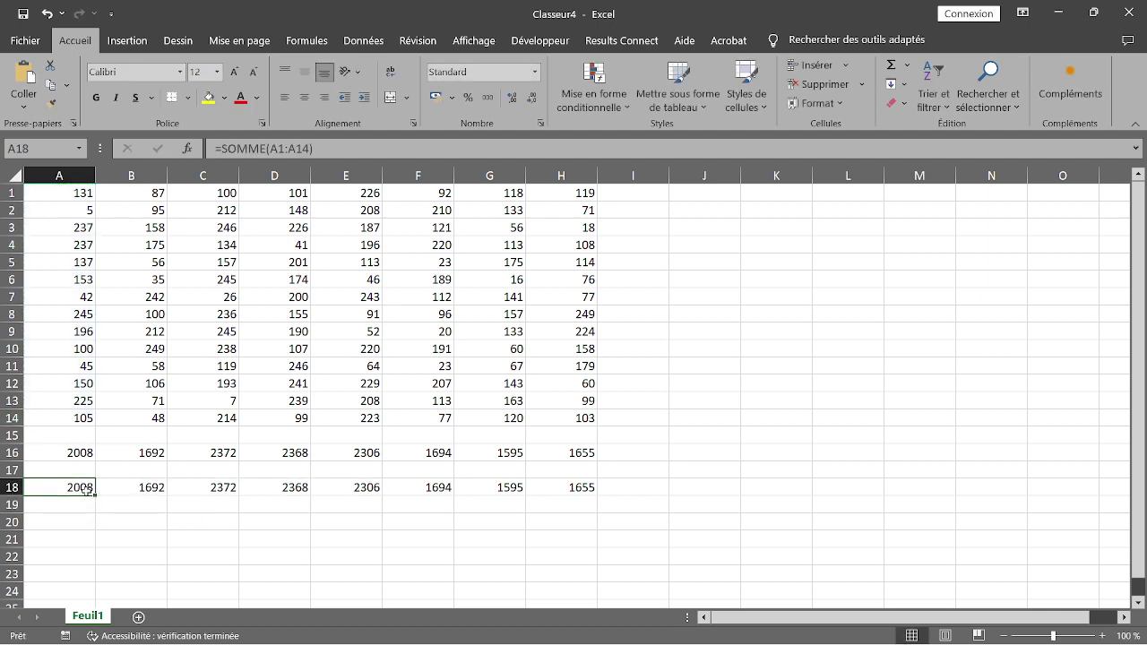
{"action": "left_click_drag", "start_coordinate": [95, 496], "coordinate": [580, 525]}
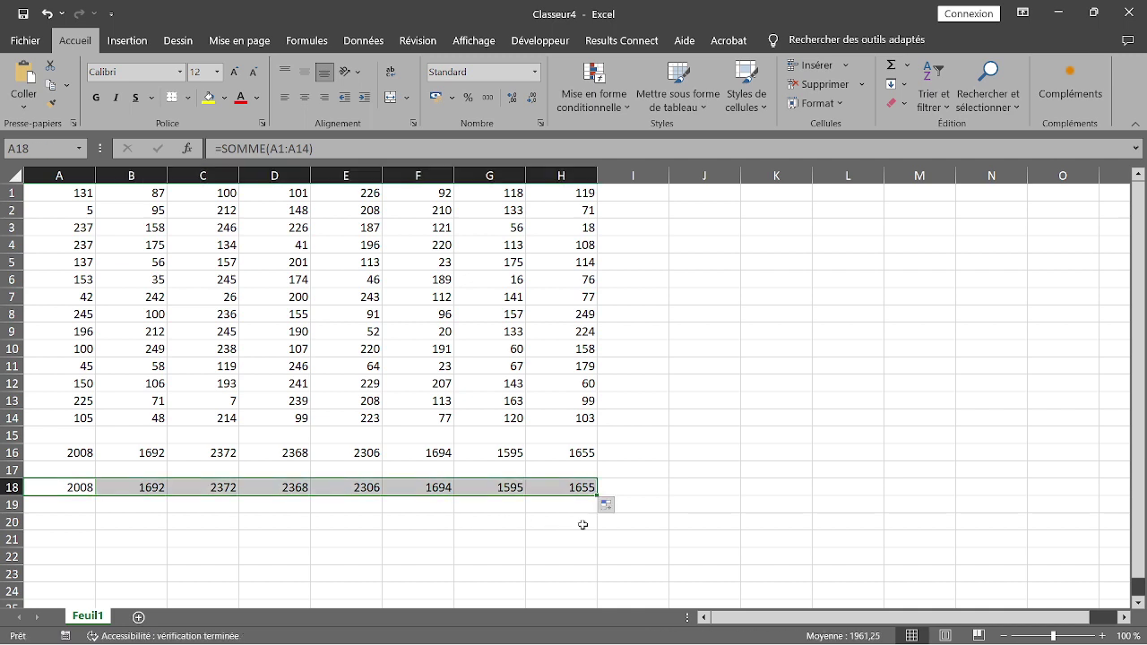
{"action": "left_click", "coordinate": [71, 505]}
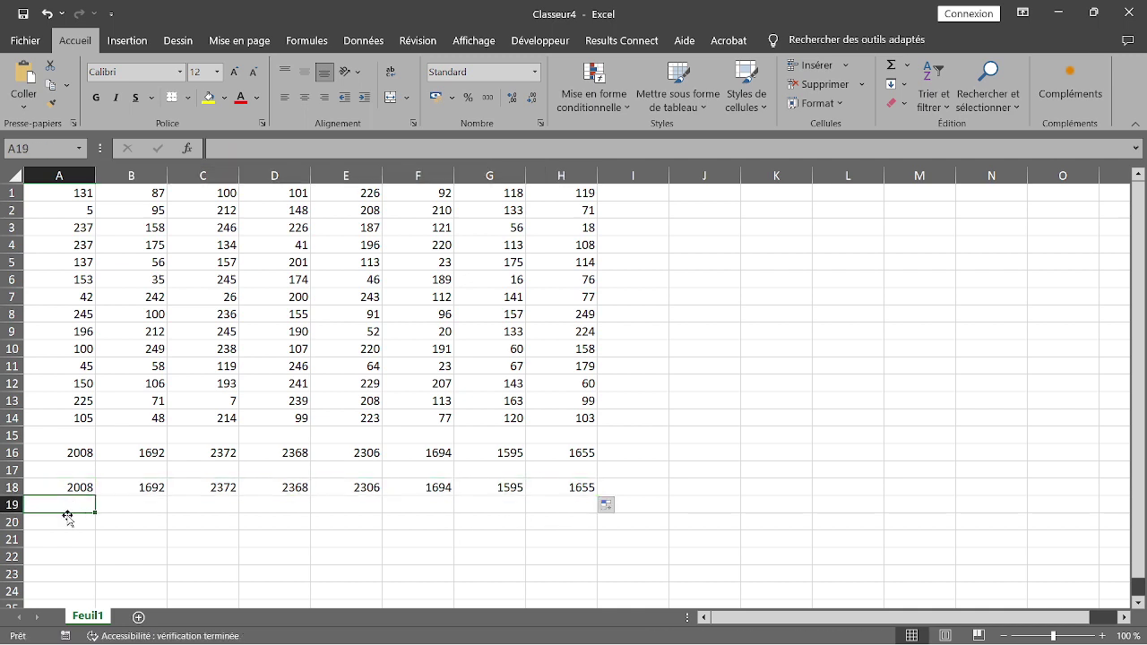
- Enter the bare range formula =A1:A14 in cell A20, without any function
{"action": "left_click", "coordinate": [75, 523]}
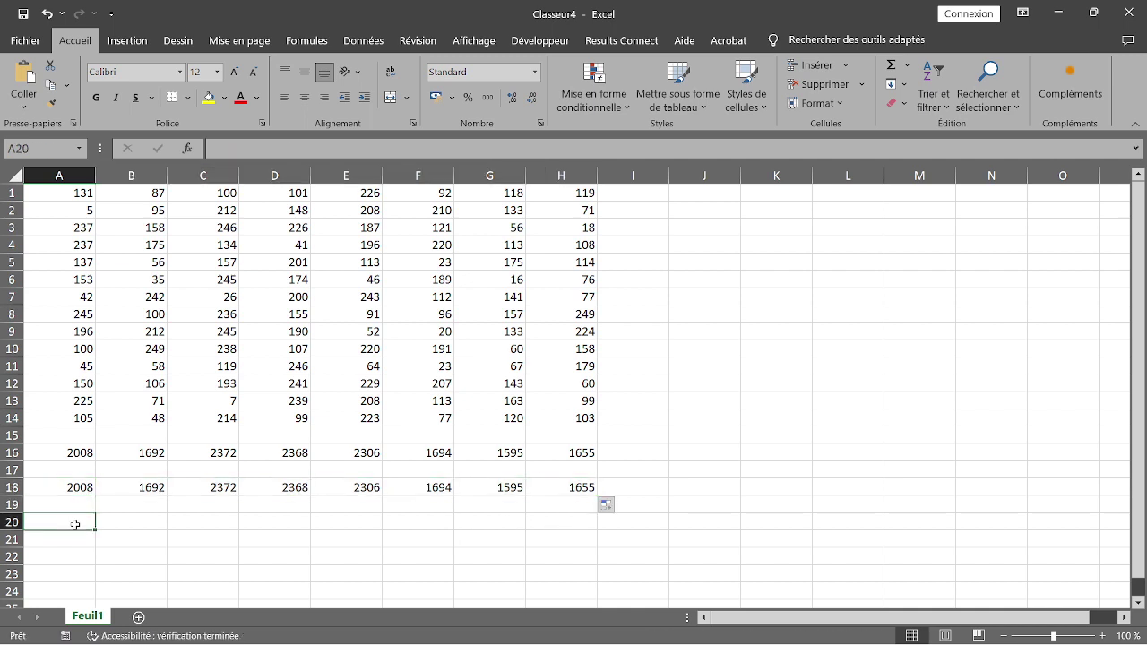
{"action": "type", "text": "="}
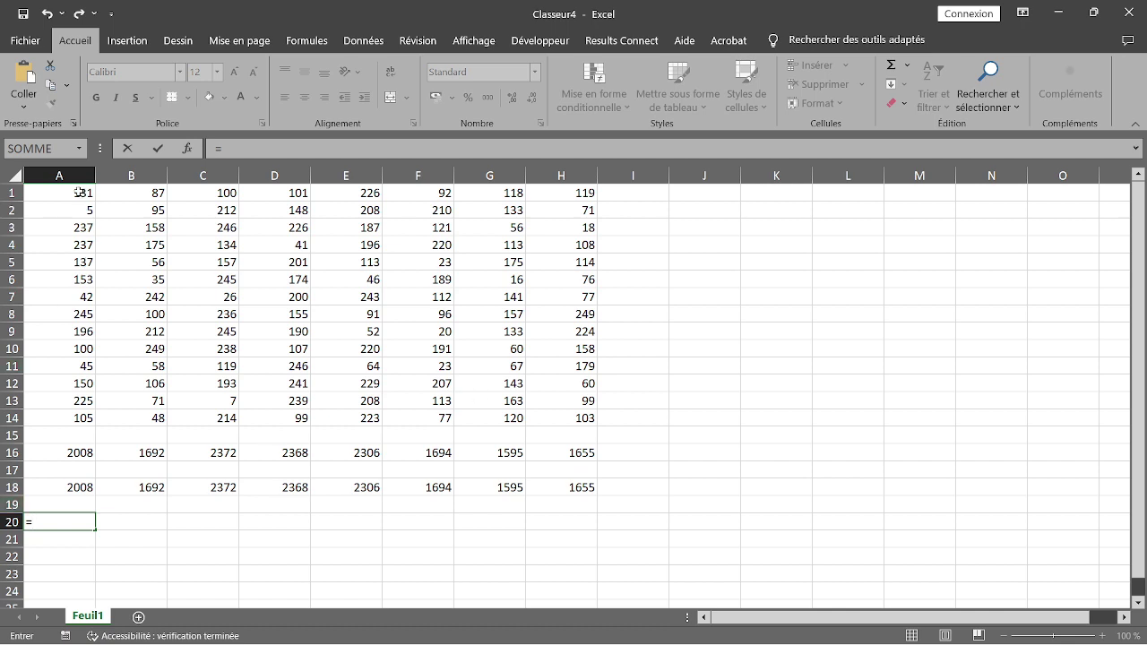
{"action": "left_click_drag", "start_coordinate": [79, 191], "coordinate": [76, 372]}
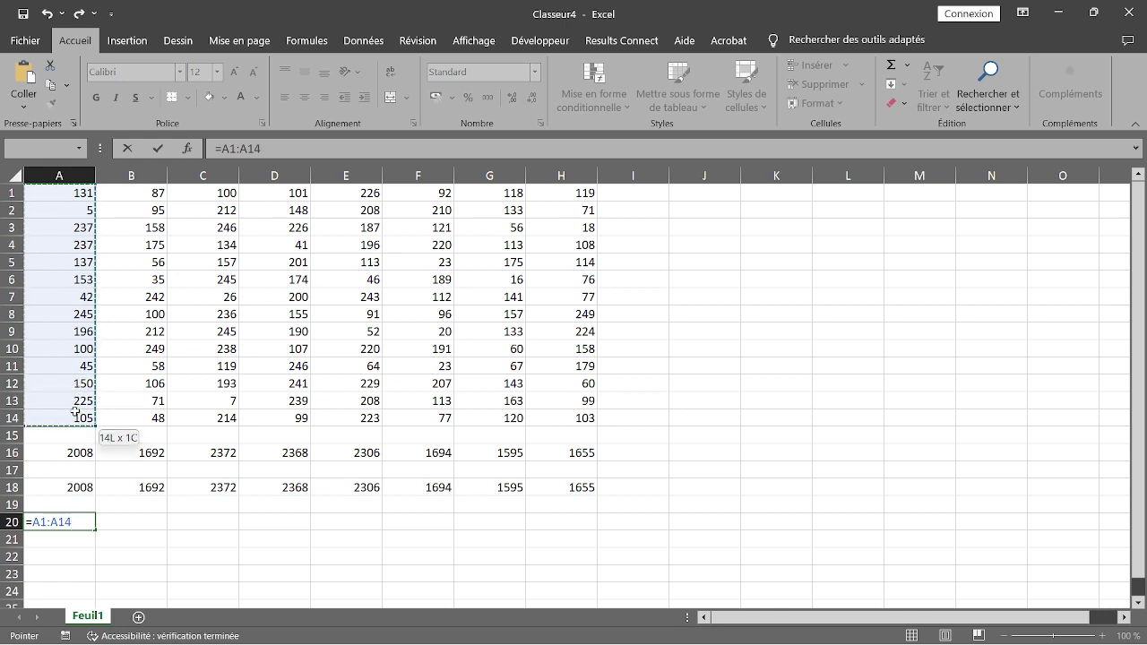
{"action": "left_click_drag", "start_coordinate": [75, 411], "coordinate": [76, 411]}
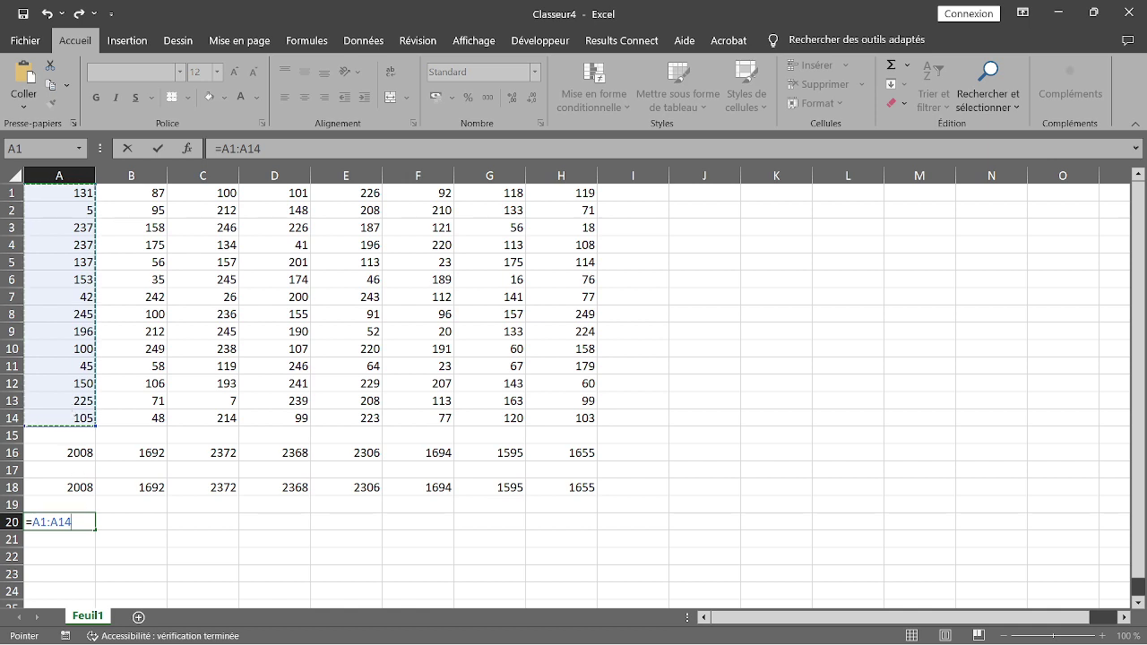
{"action": "key", "text": "ctrl+Return"}
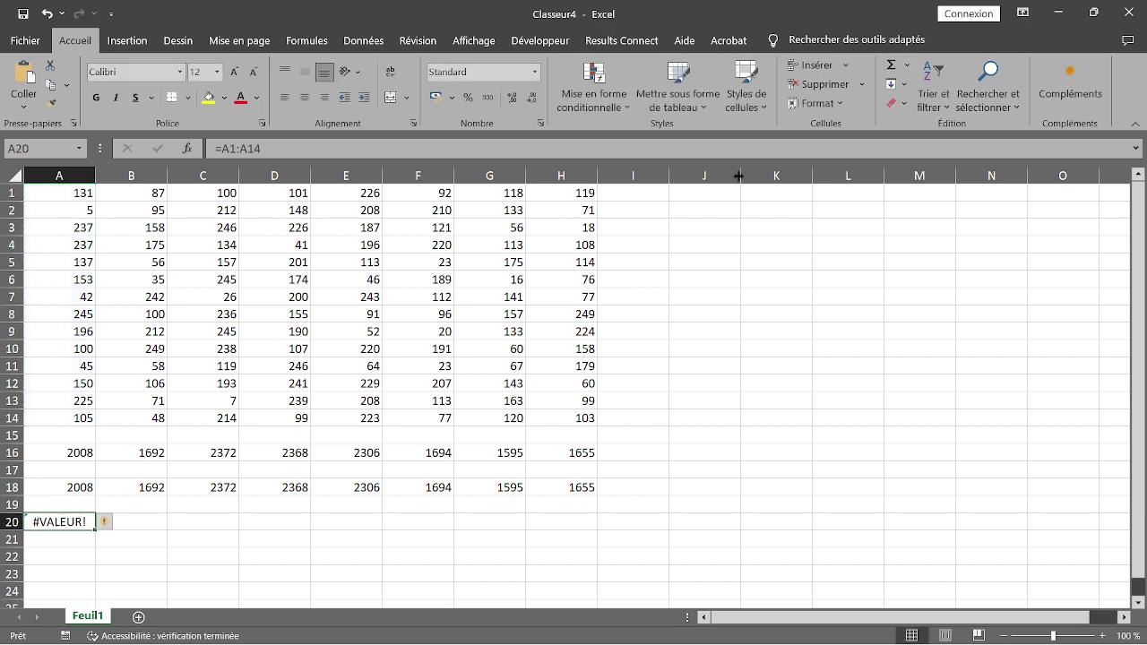
- Delete the A1:A14 reference from the formula in A20, keeping only the equals sign
{"action": "double_click", "coordinate": [61, 517]}
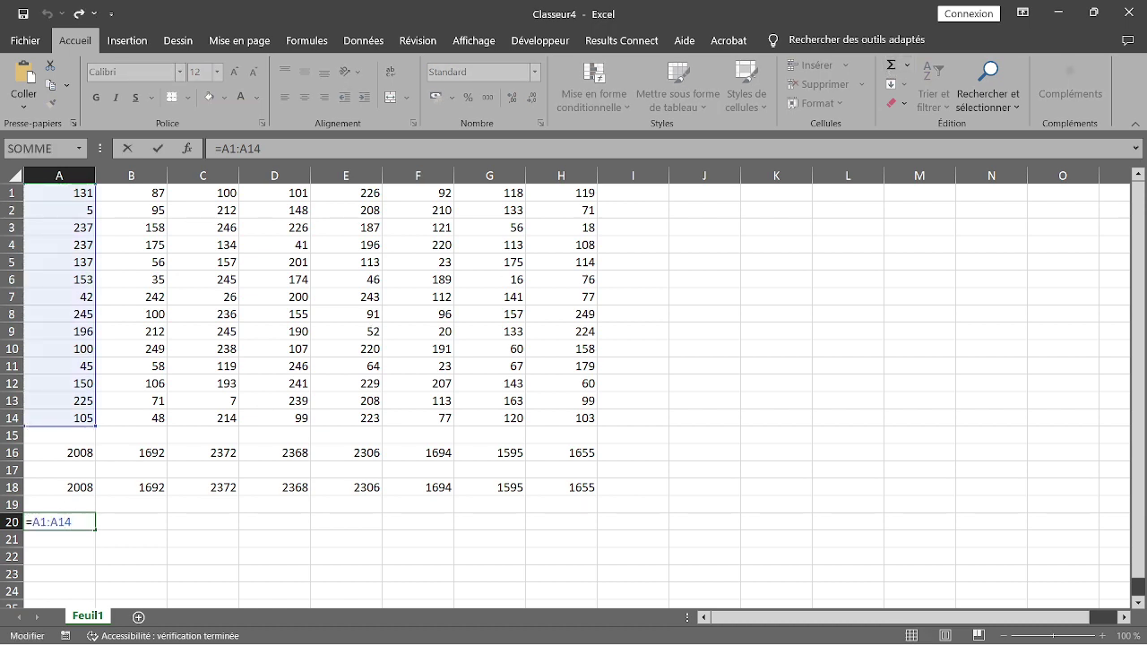
{"action": "key", "text": "shift+Left"}
{"action": "key", "text": "shift+Left"}
{"action": "key", "text": "shift+Left"}
{"action": "key", "text": "shift+Left"}
{"action": "key", "text": "shift+Left"}
{"action": "key", "text": "BackSpace"}
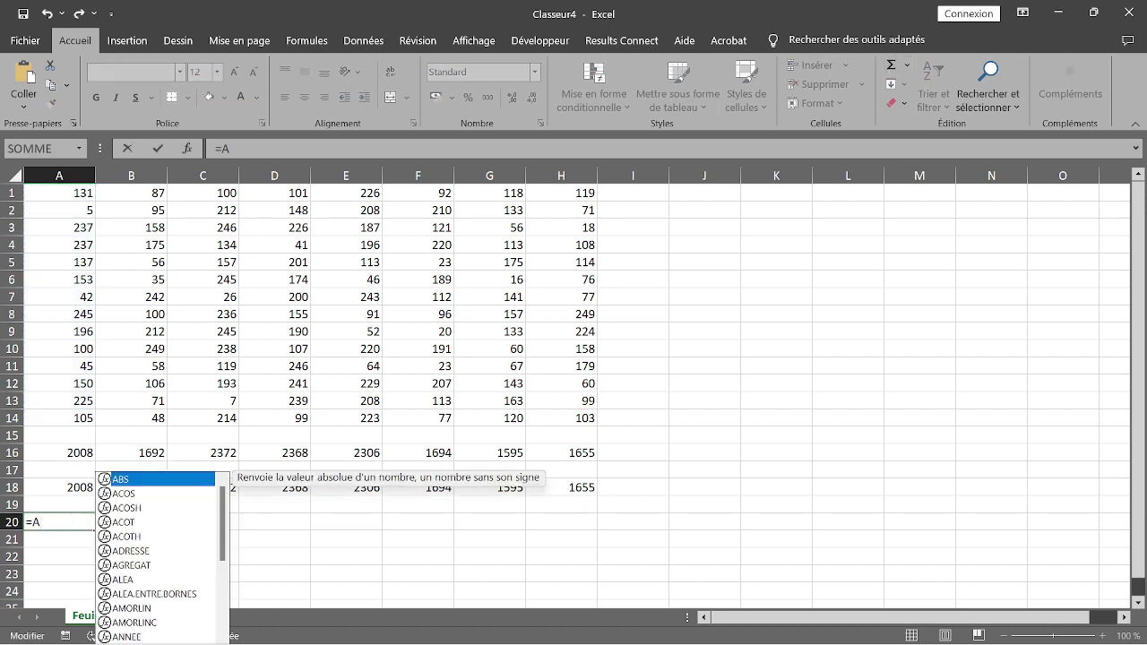
{"action": "key", "text": "BackSpace"}
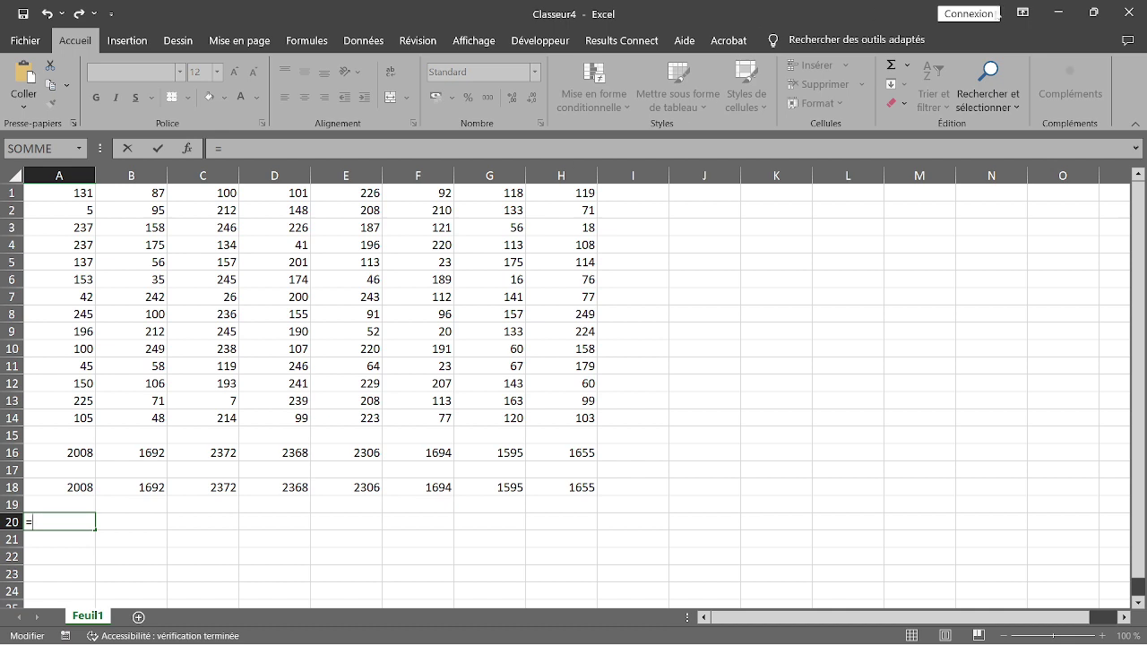
- Insert an automatic sum in A20 over the range A1:A14
{"action": "left_click", "coordinate": [891, 67]}
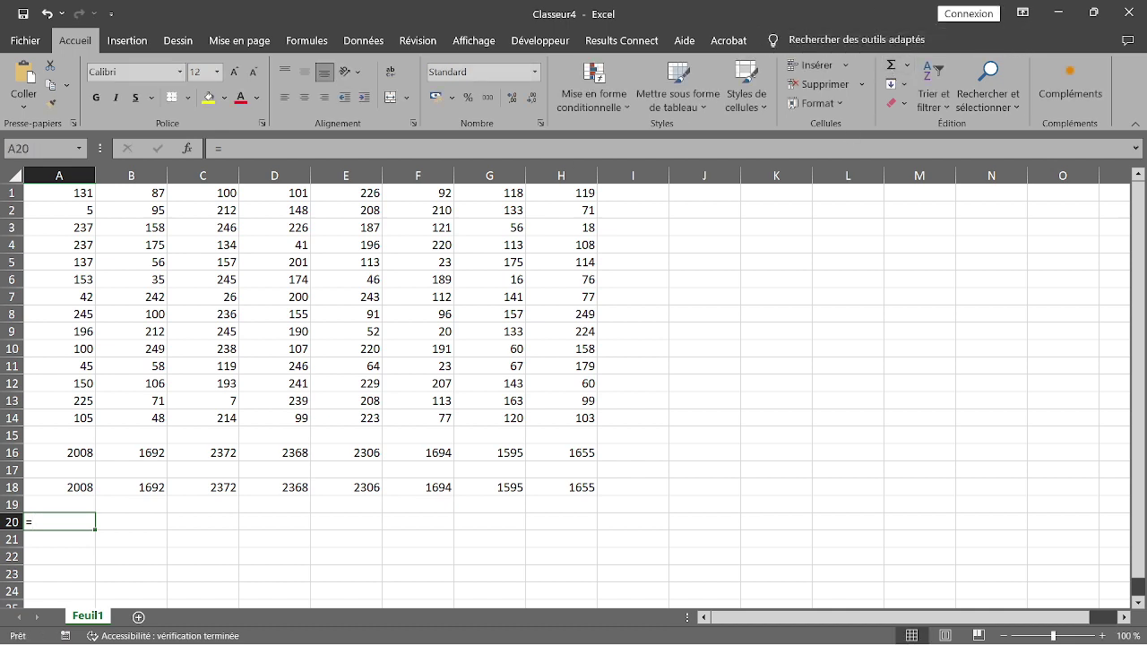
{"action": "left_click", "coordinate": [906, 65]}
{"action": "left_click", "coordinate": [930, 96]}
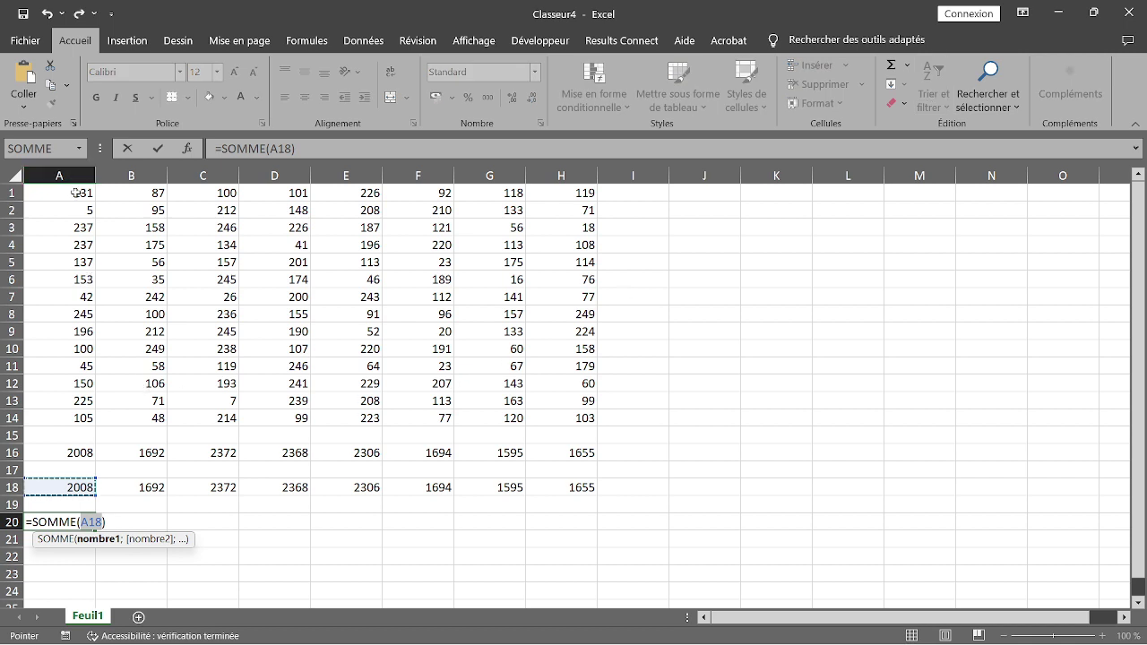
{"action": "left_click_drag", "start_coordinate": [76, 192], "coordinate": [77, 412]}
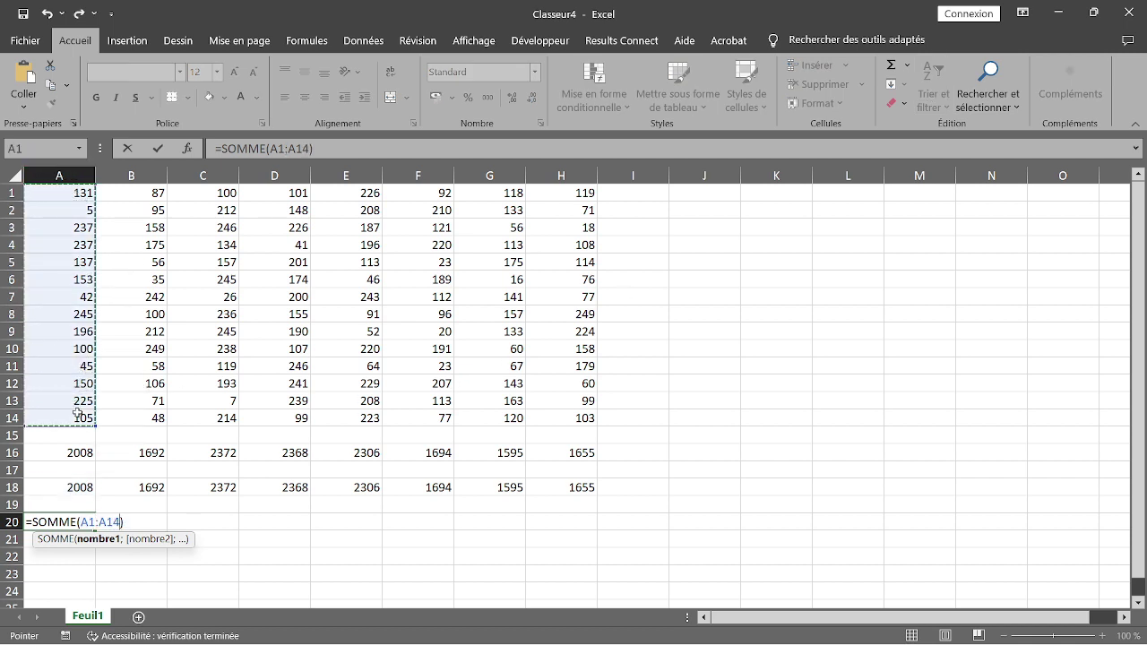
{"action": "key", "text": "Return"}
- Delete the SOMME function and its range from A20's formula, keeping only the equals sign
{"action": "left_click", "coordinate": [75, 524]}
{"action": "double_click", "coordinate": [74, 524]}
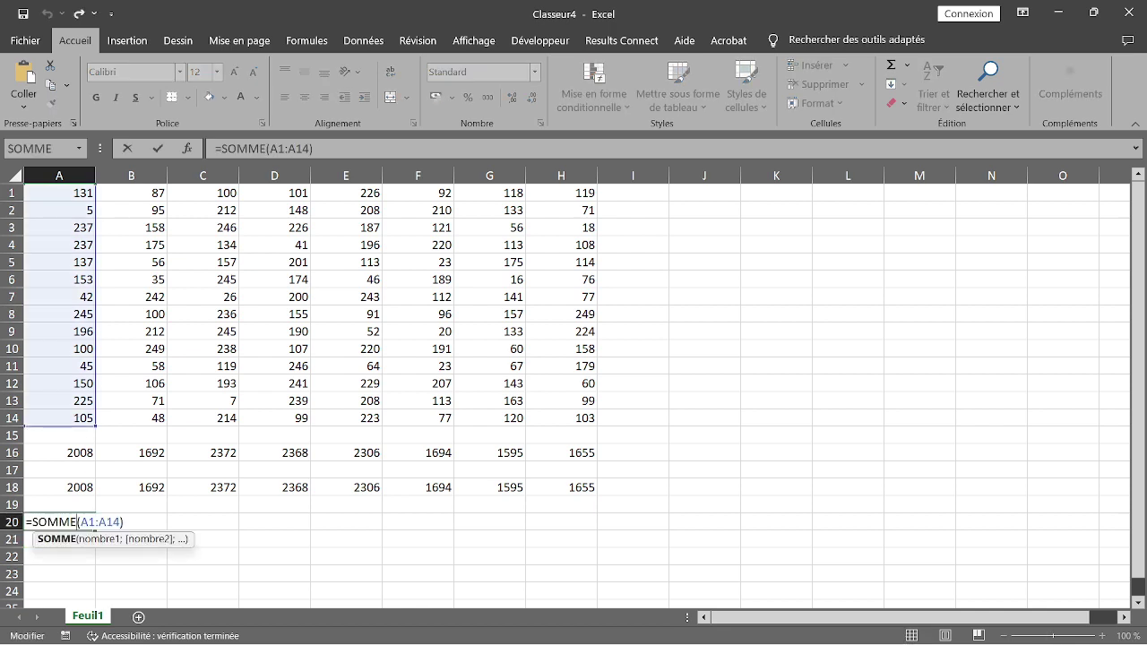
{"action": "left_click", "coordinate": [120, 523]}
{"action": "key", "text": "BackSpace"}
{"action": "key", "text": "BackSpace"}
{"action": "key", "text": "BackSpace"}
{"action": "key", "text": "BackSpace"}
{"action": "key", "text": "BackSpace"}
{"action": "key", "text": "BackSpace"}
{"action": "key", "text": "BackSpace"}
{"action": "key", "text": "BackSpace"}
{"action": "key", "text": "BackSpace"}
{"action": "key", "text": "BackSpace"}
{"action": "key", "text": "BackSpace"}
{"action": "key", "text": "BackSpace"}
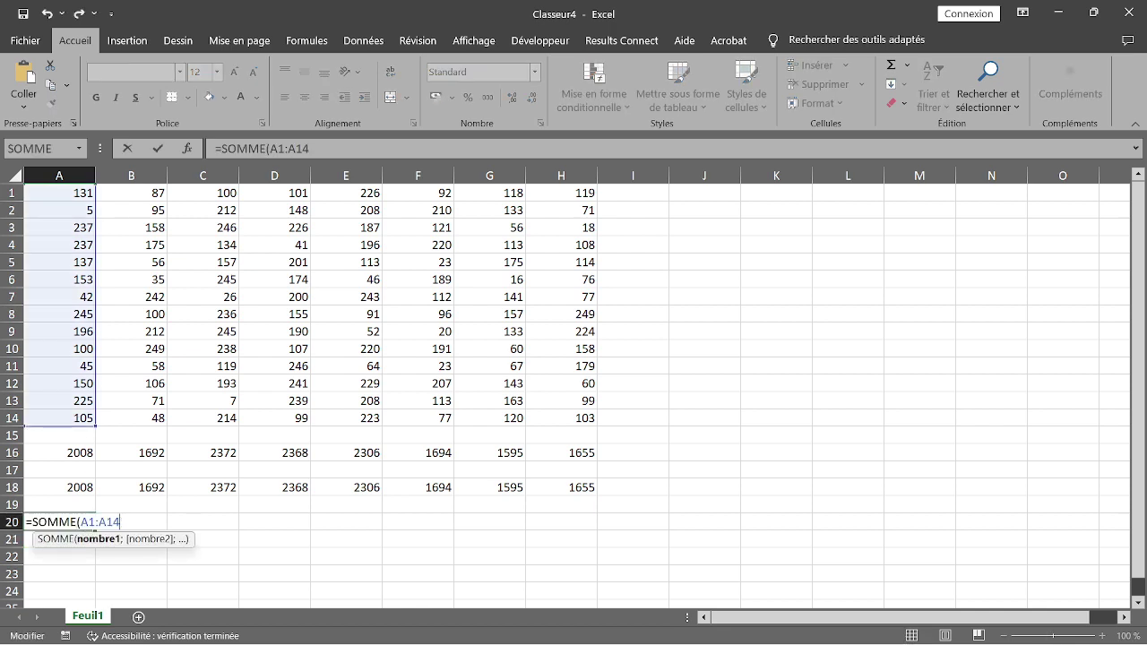
{"action": "key", "text": "BackSpace"}
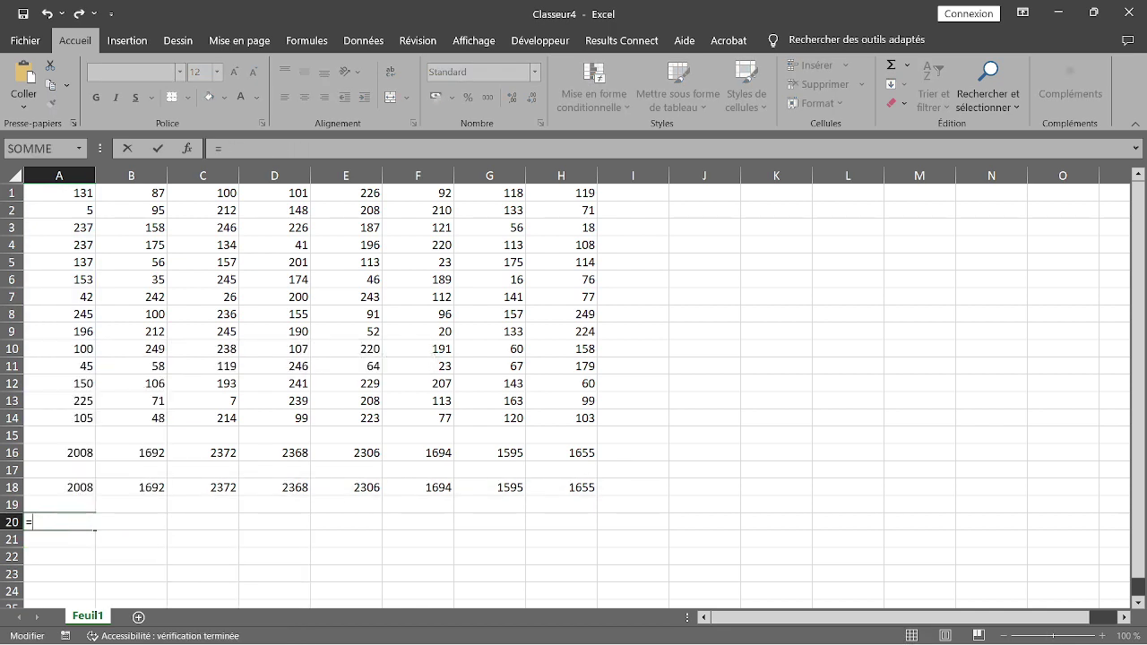
- Try to insert the automatic sum after the lone equals sign in A20 and select A1:A14 as its range
{"action": "left_click", "coordinate": [908, 66]}
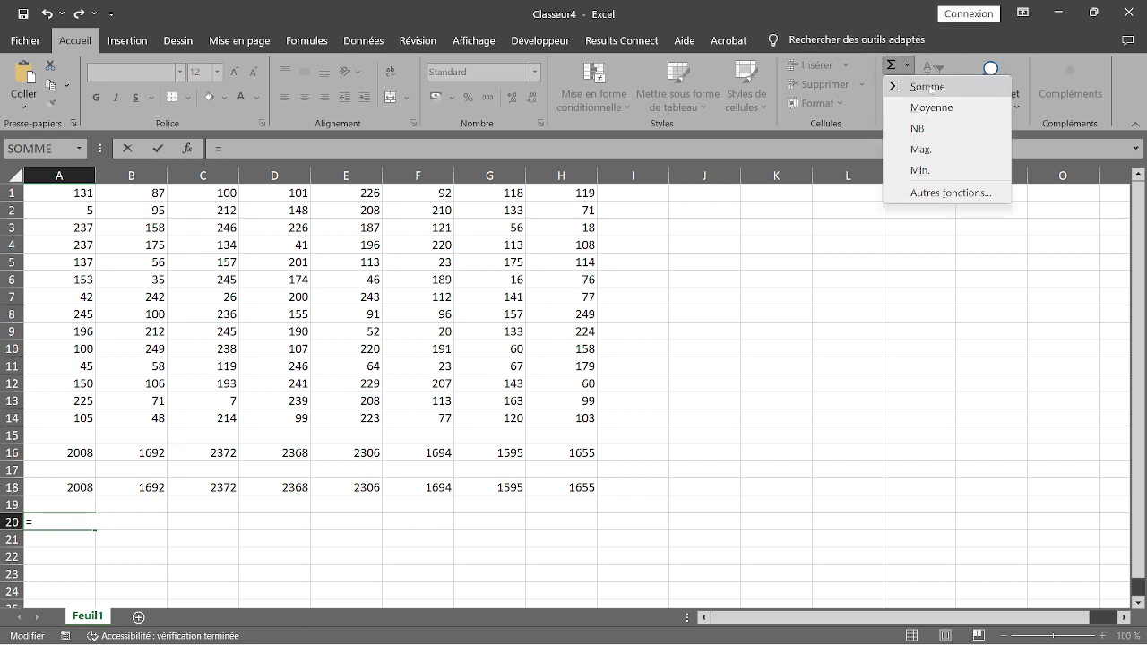
{"action": "left_click", "coordinate": [928, 87]}
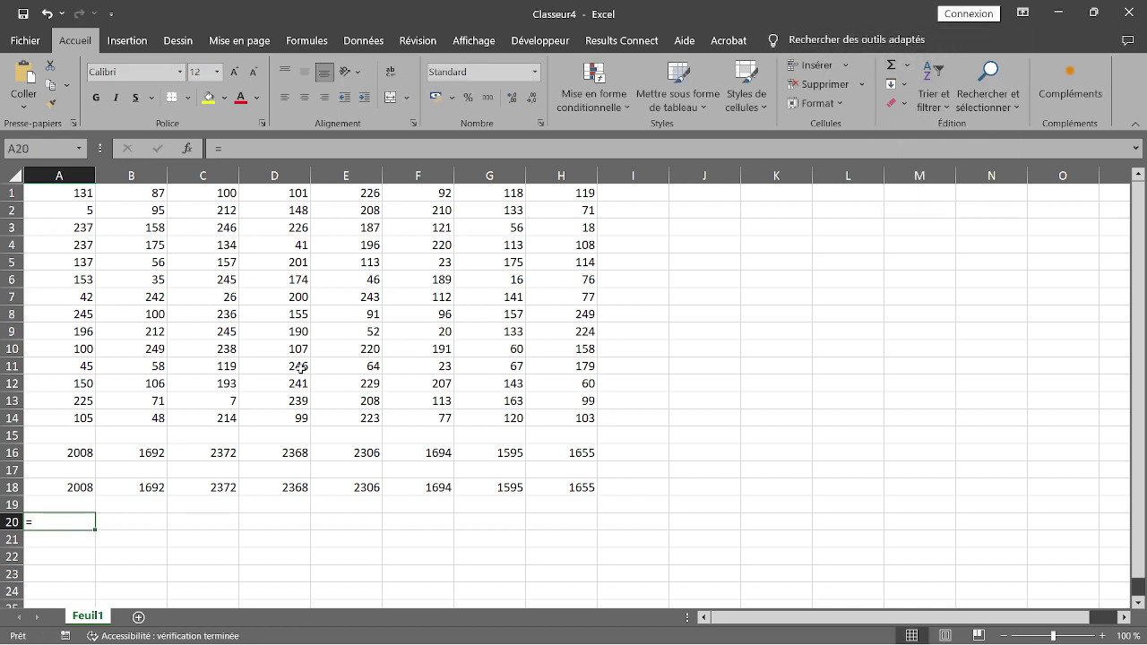
{"action": "left_click", "coordinate": [908, 66]}
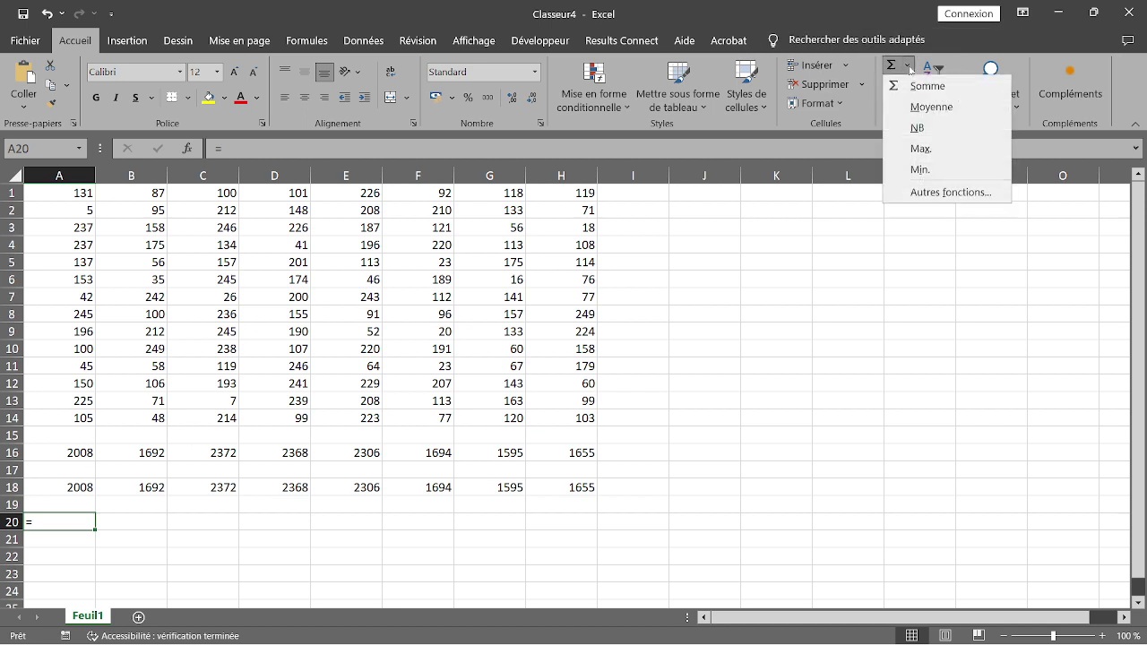
{"action": "left_click", "coordinate": [56, 520]}
{"action": "double_click", "coordinate": [54, 512]}
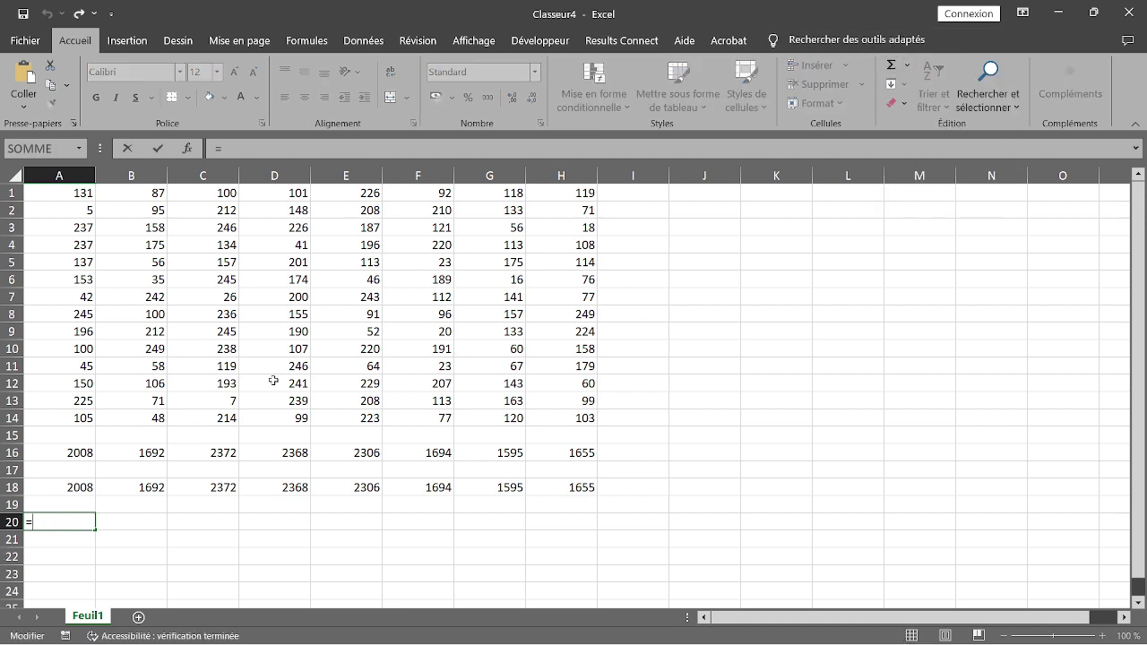
{"action": "left_click", "coordinate": [908, 66]}
{"action": "left_click", "coordinate": [908, 67]}
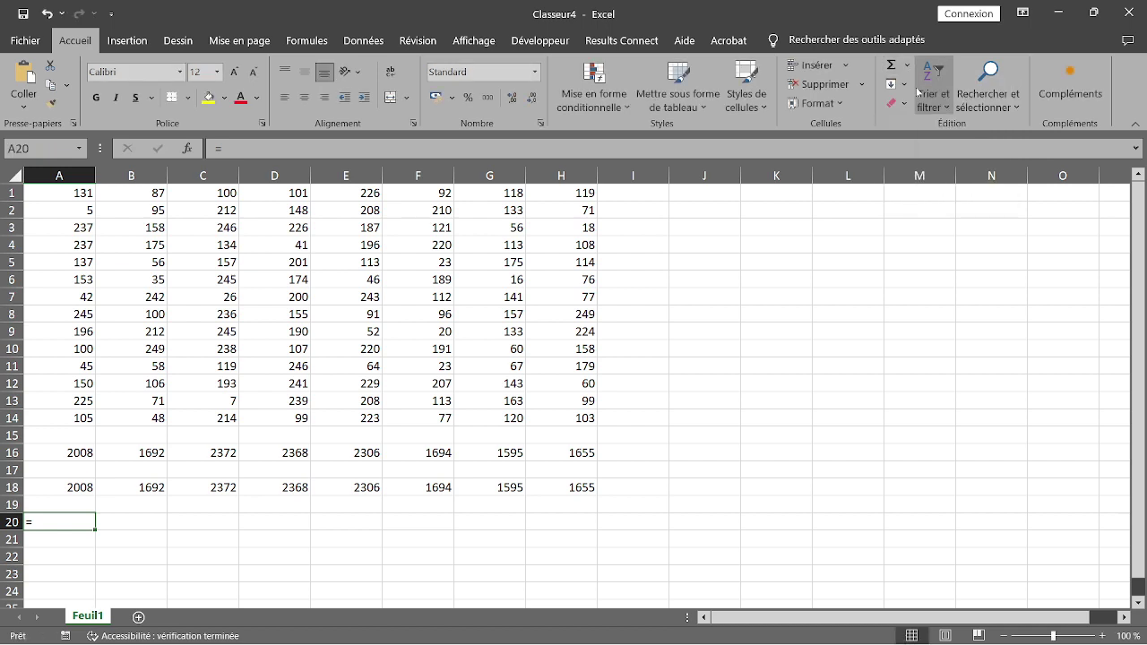
{"action": "left_click_drag", "start_coordinate": [88, 193], "coordinate": [87, 421]}
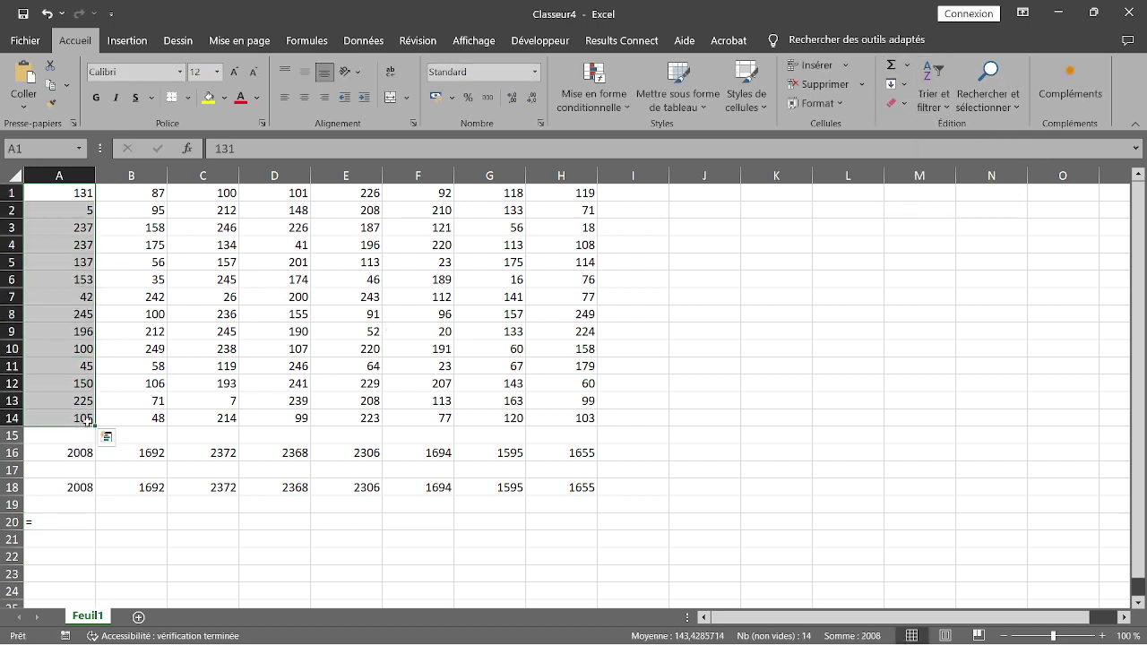
{"action": "left_click", "coordinate": [71, 538]}
{"action": "left_click", "coordinate": [63, 527]}
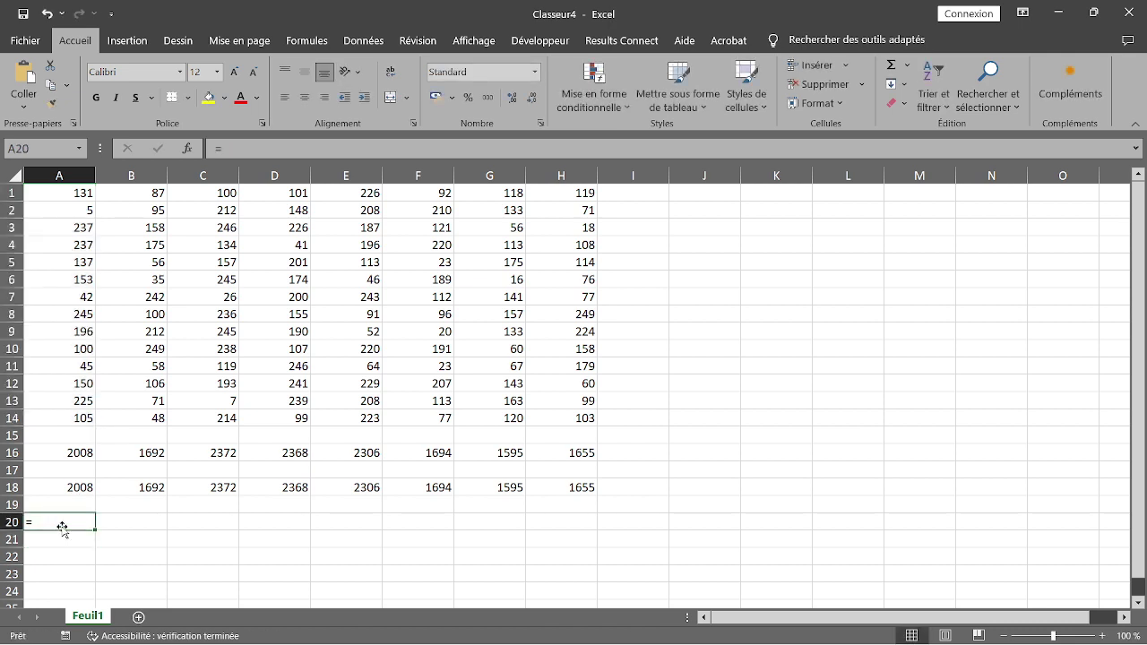
- Insert the automatic MOYENNE function in A20 over the range A1:A14
{"action": "type", "text": "="}
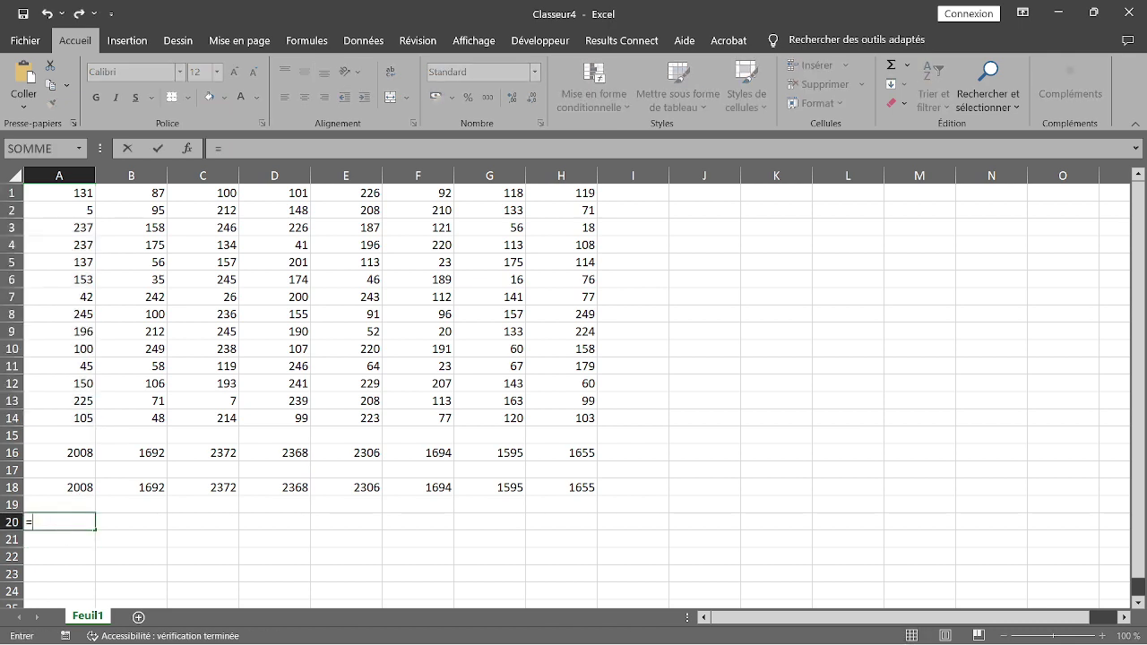
{"action": "left_click", "coordinate": [906, 66]}
{"action": "left_click", "coordinate": [931, 106]}
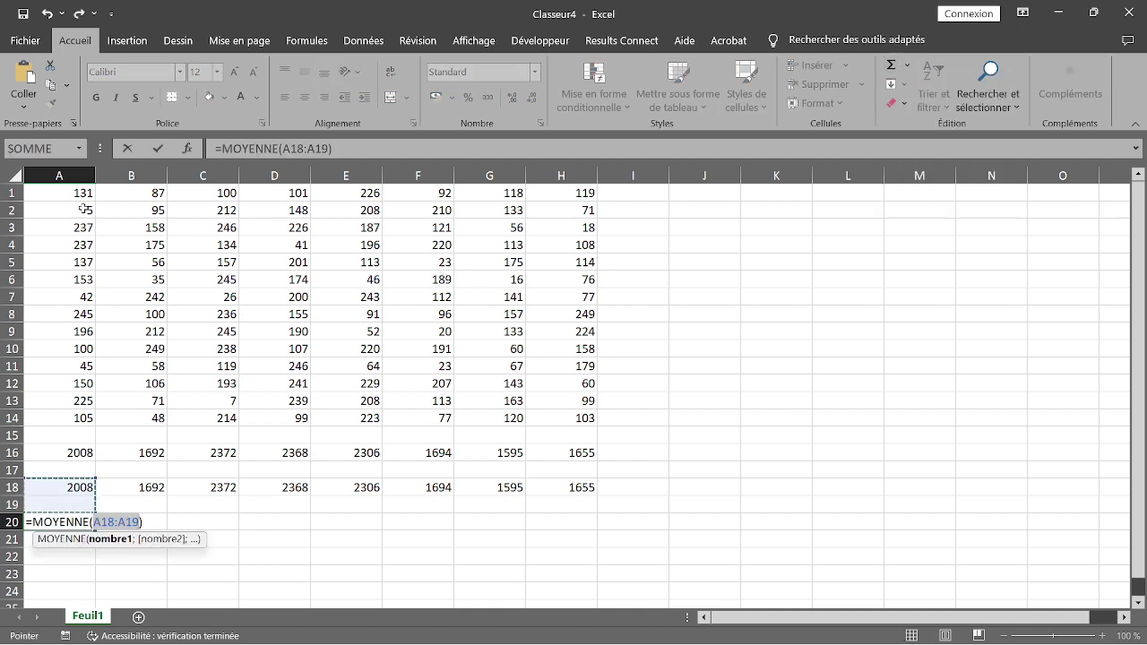
{"action": "left_click_drag", "start_coordinate": [83, 195], "coordinate": [83, 415]}
{"action": "key", "text": "Return"}
- Replace the function name MOYENNE with SOMME in A20's formula, keeping the A1:A14 range
{"action": "double_click", "coordinate": [67, 522]}
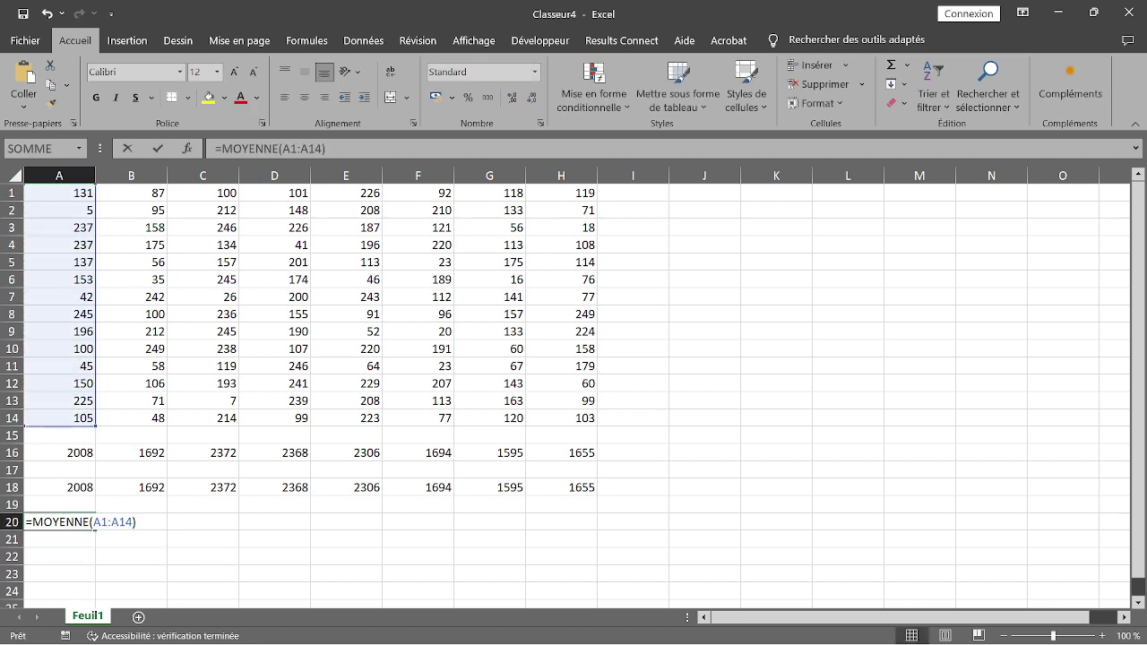
{"action": "left_click", "coordinate": [110, 521]}
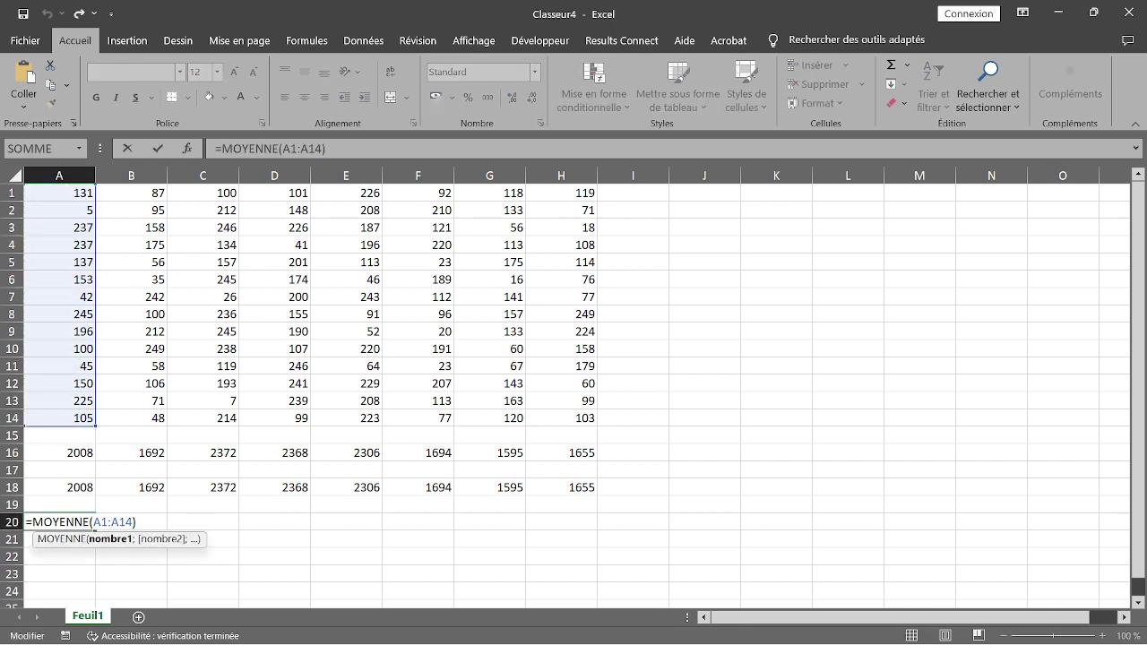
{"action": "left_click", "coordinate": [84, 521]}
{"action": "key", "text": "BackSpace"}
{"action": "key", "text": "BackSpace"}
{"action": "key", "text": "BackSpace"}
{"action": "key", "text": "BackSpace"}
{"action": "key", "text": "BackSpace"}
{"action": "key", "text": "BackSpace"}
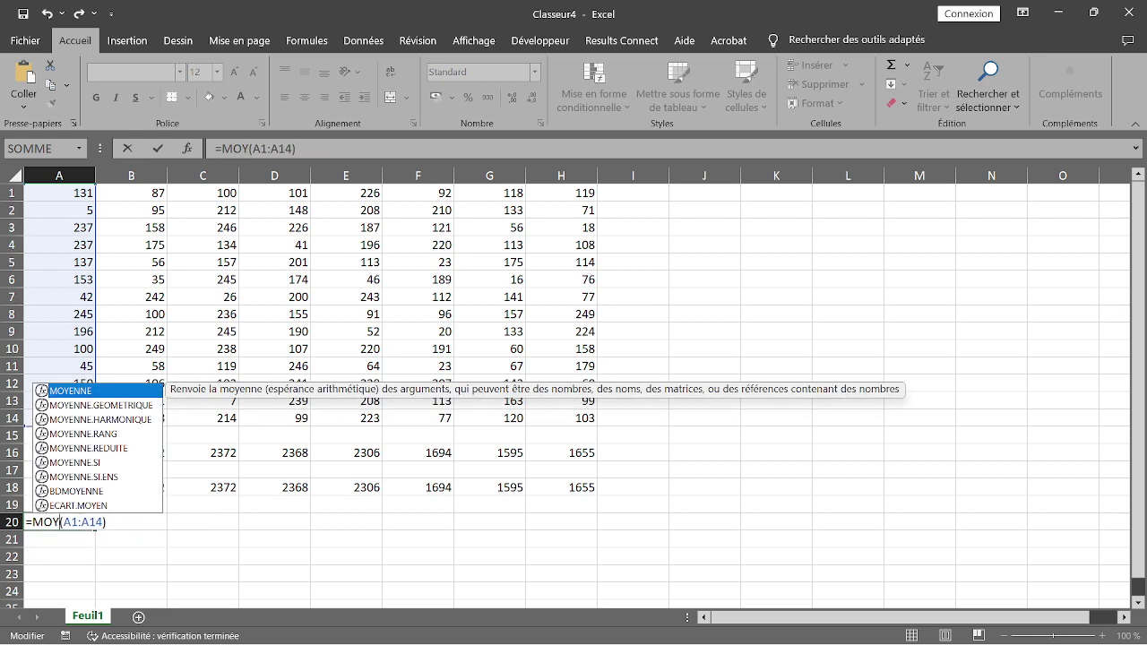
{"action": "key", "text": "BackSpace"}
{"action": "type", "text": "SOMME"}
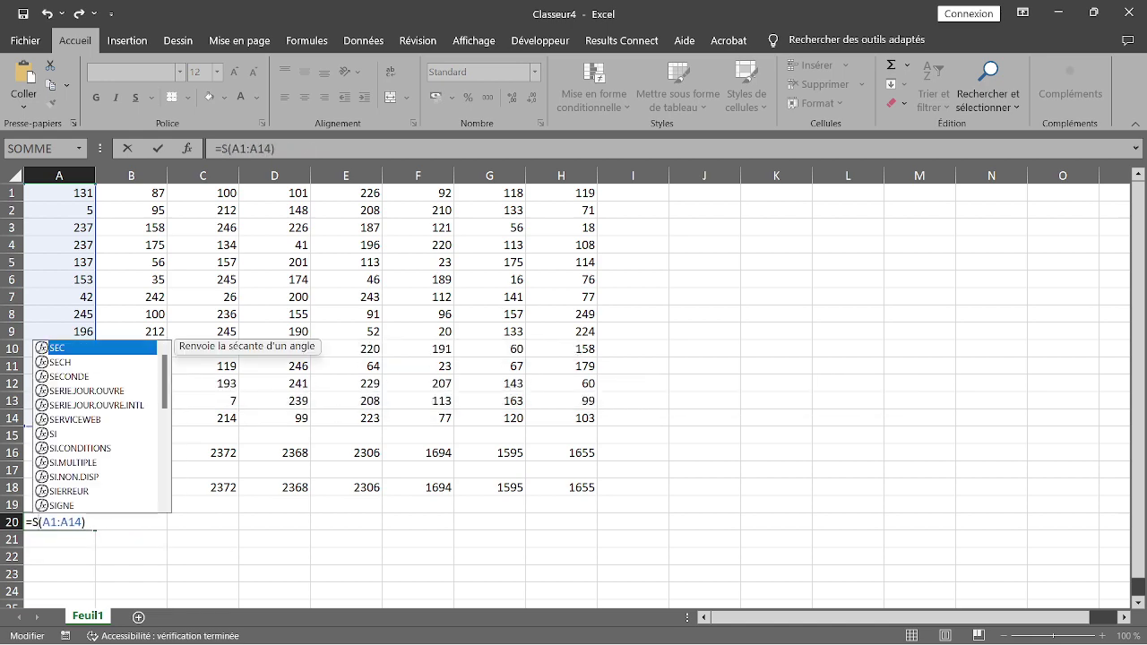
{"action": "key", "text": "Return"}
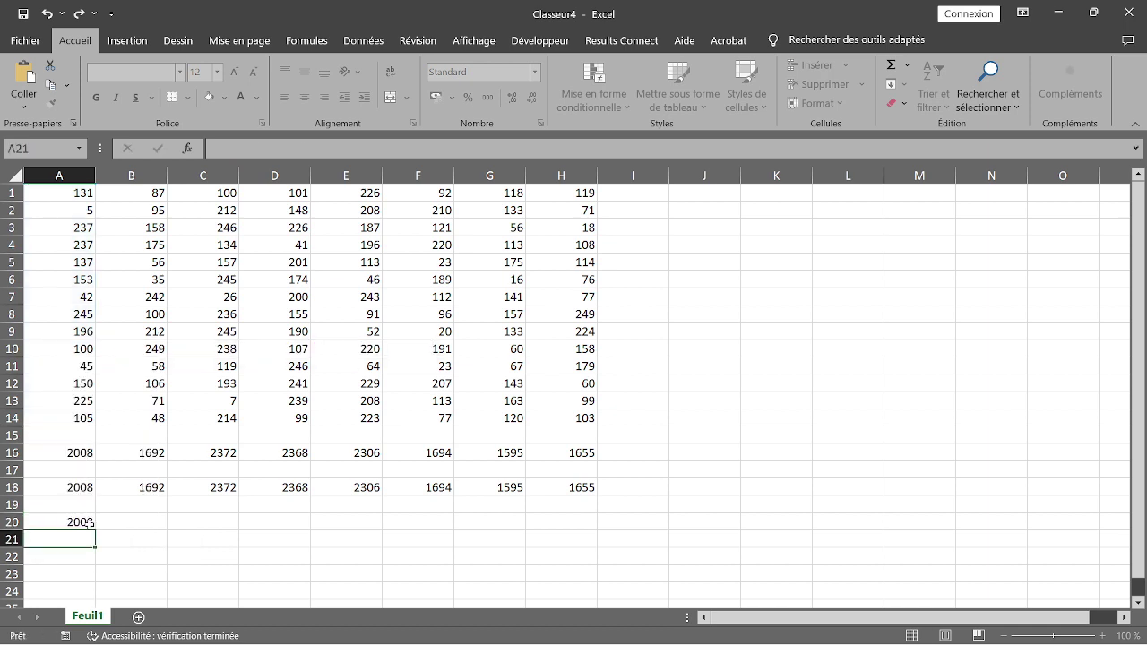
{"action": "key", "text": "Up"}
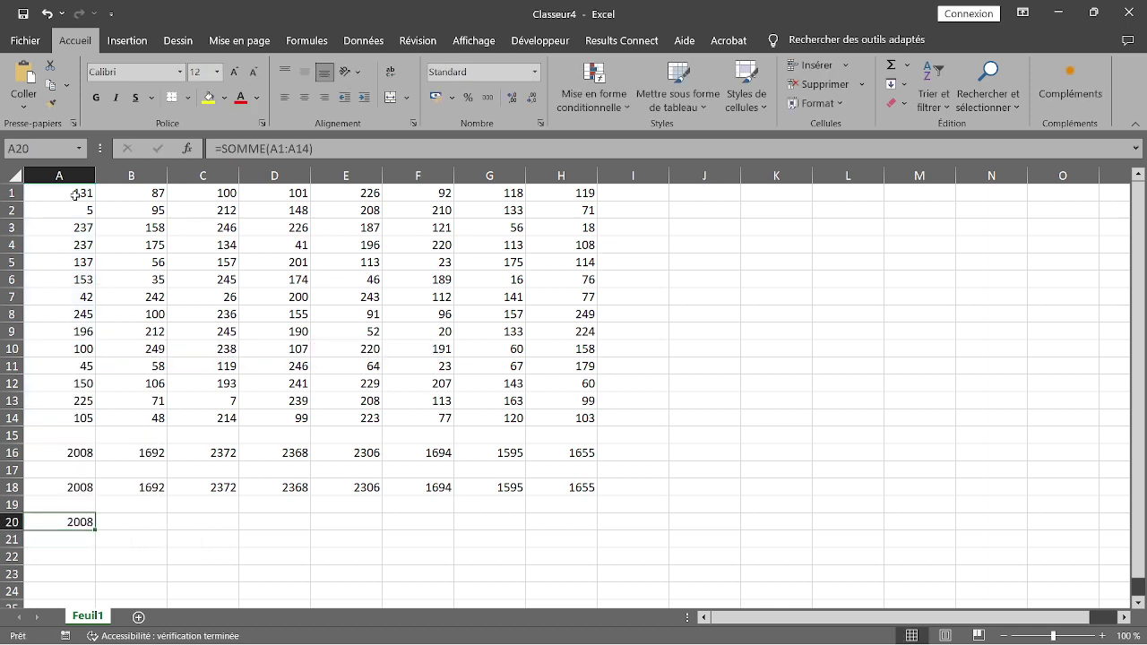
- Select A1:A14 and add its automatic sum directly below, in A15
{"action": "left_click_drag", "start_coordinate": [79, 199], "coordinate": [84, 417]}
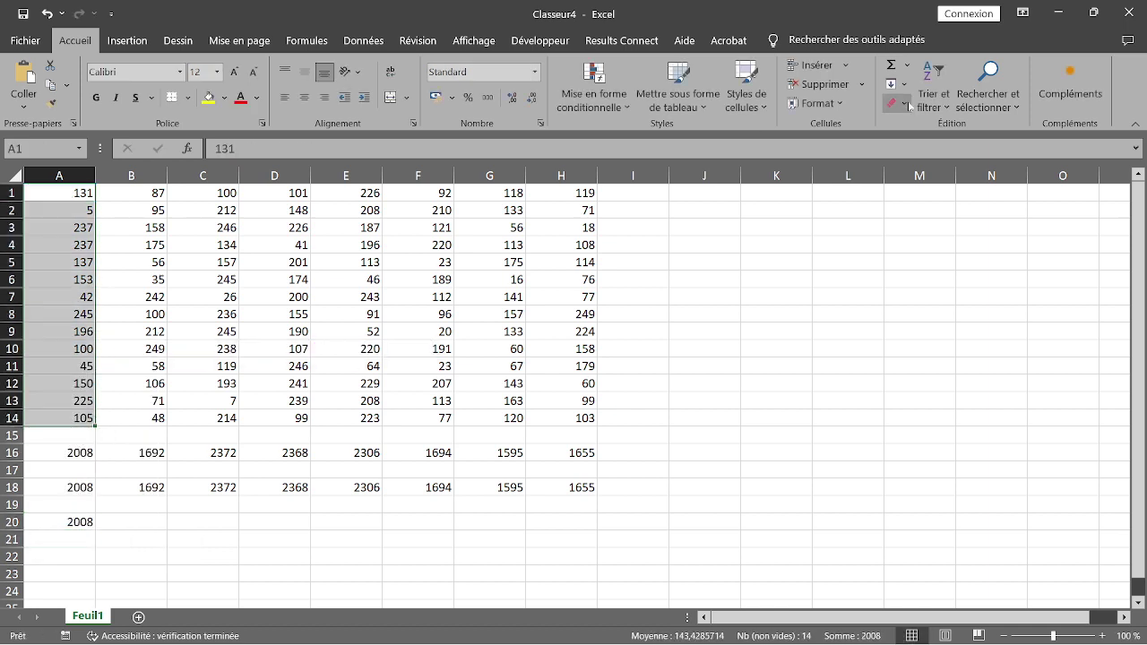
{"action": "left_click", "coordinate": [891, 66]}
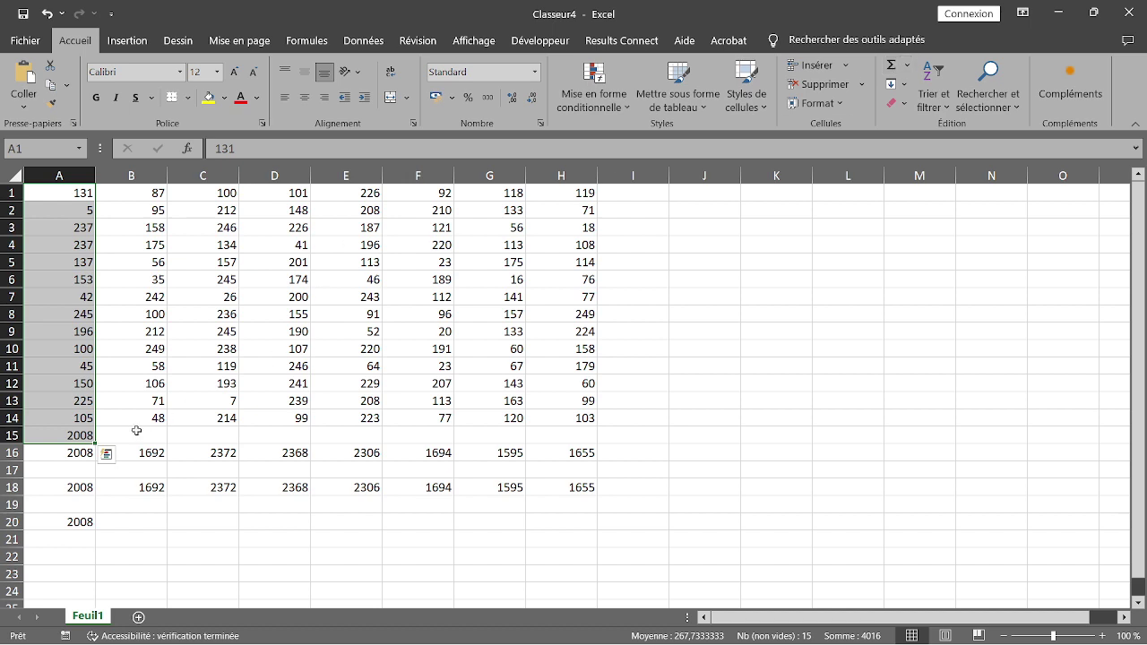
- Move rows 16 to 20 down two rows and clear the automatic total from A15
{"action": "left_click", "coordinate": [207, 455]}
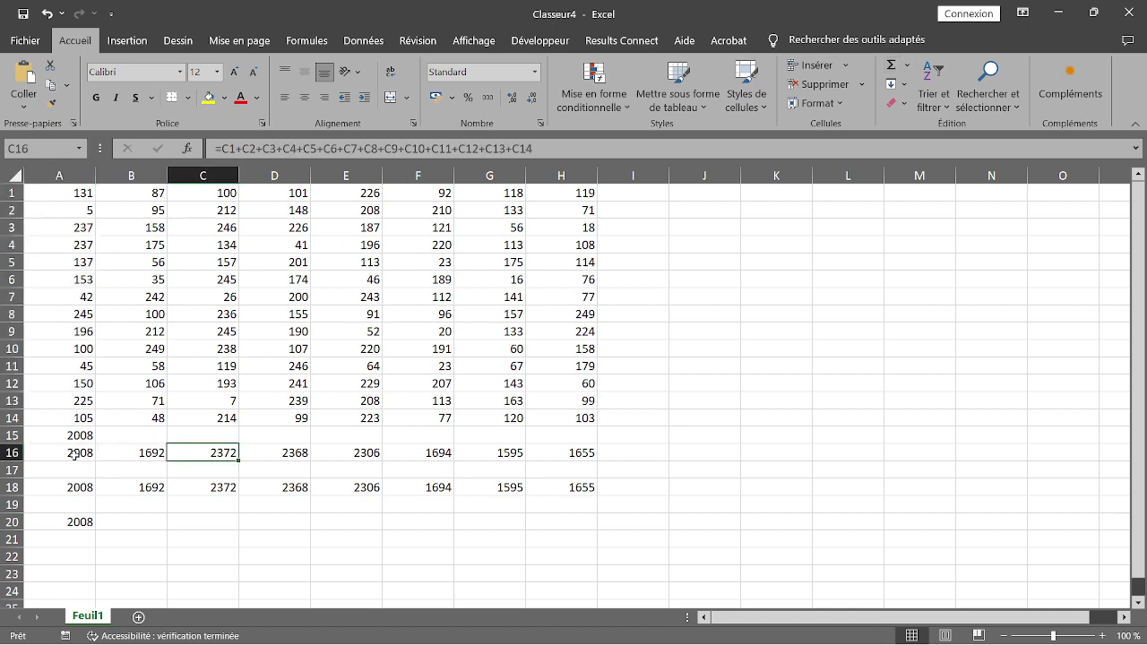
{"action": "left_click_drag", "start_coordinate": [18, 455], "coordinate": [12, 522]}
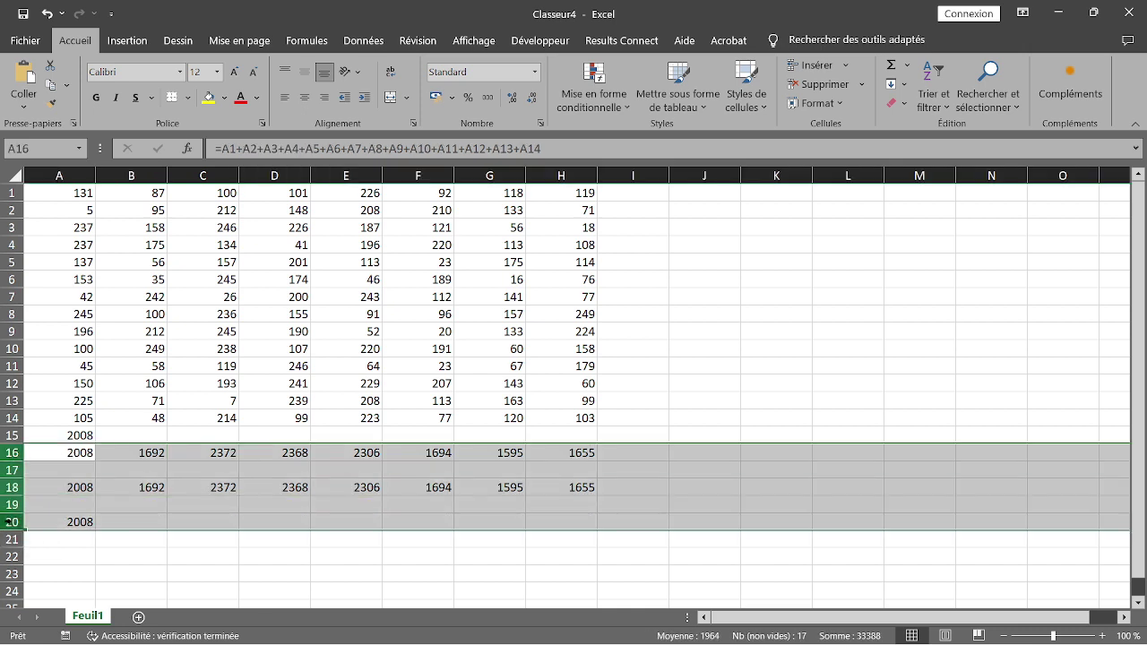
{"action": "left_click_drag", "start_coordinate": [32, 448], "coordinate": [30, 483]}
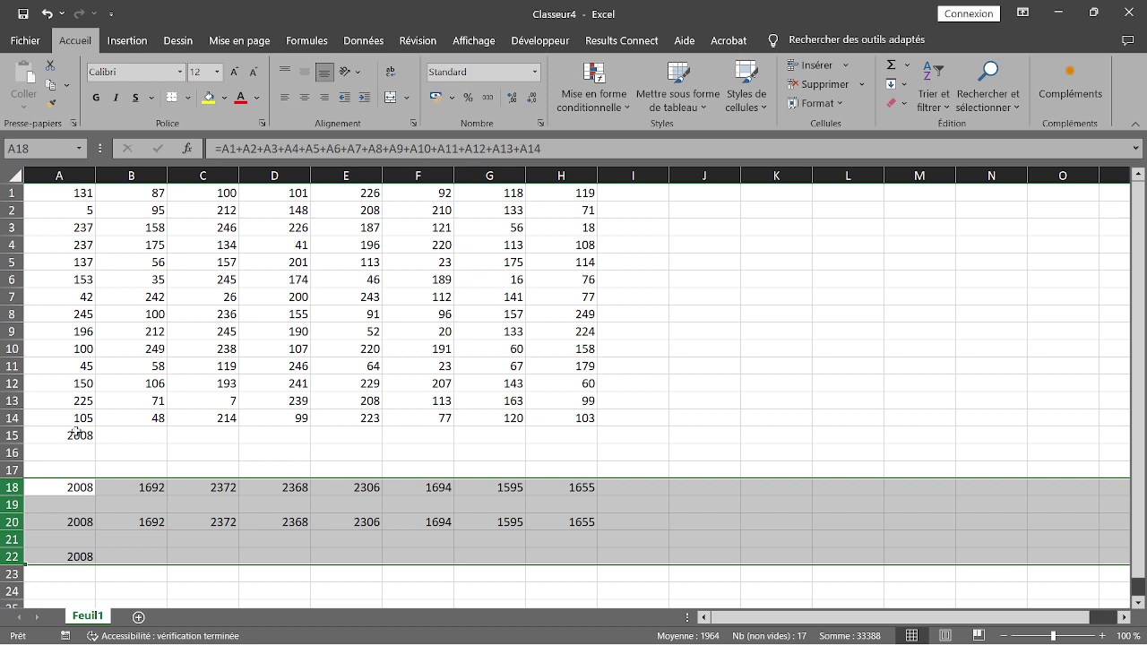
{"action": "left_click", "coordinate": [76, 435]}
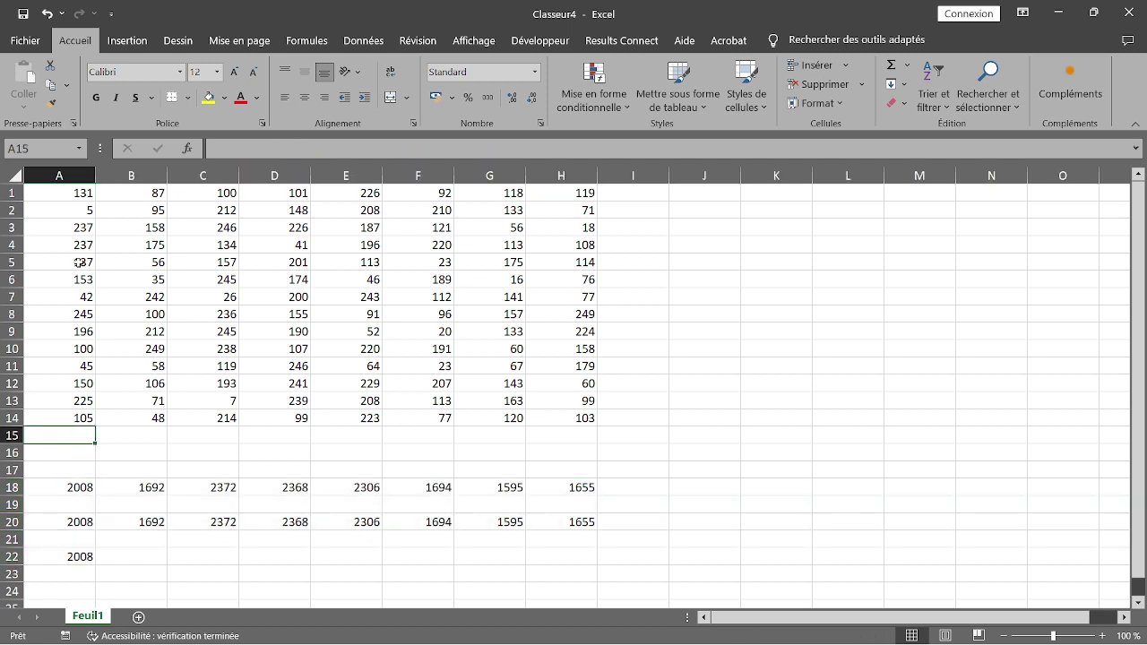
- Total A1:A14 with the automatic sum in A15 and select that cell to show its formula
{"action": "left_click_drag", "start_coordinate": [83, 192], "coordinate": [81, 416]}
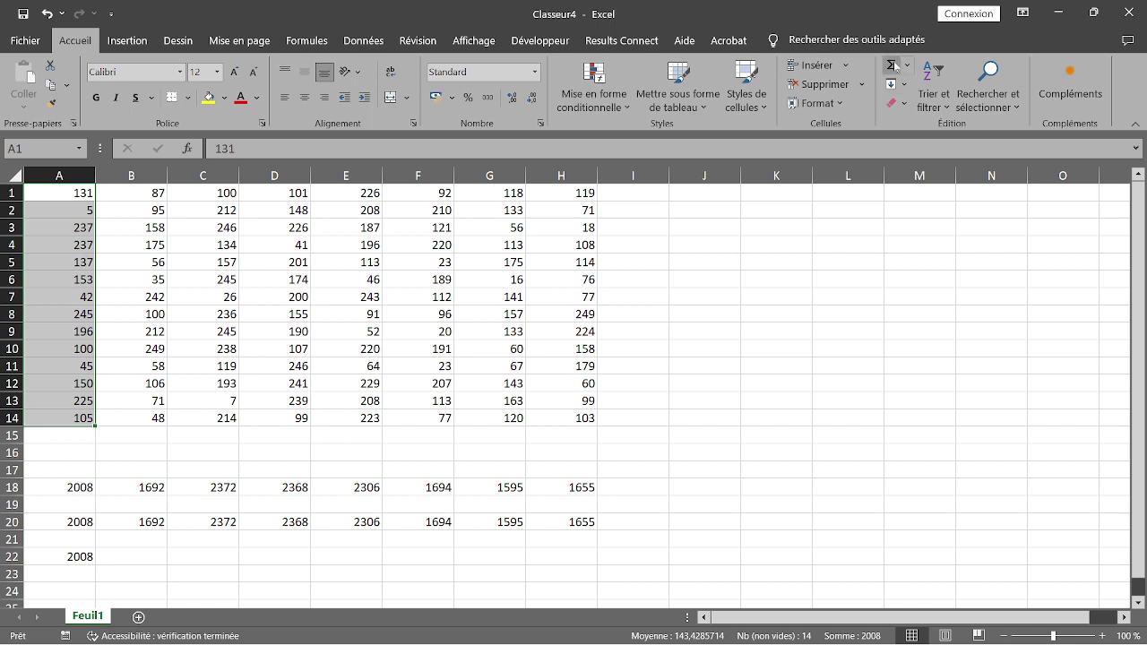
{"action": "left_click", "coordinate": [893, 65]}
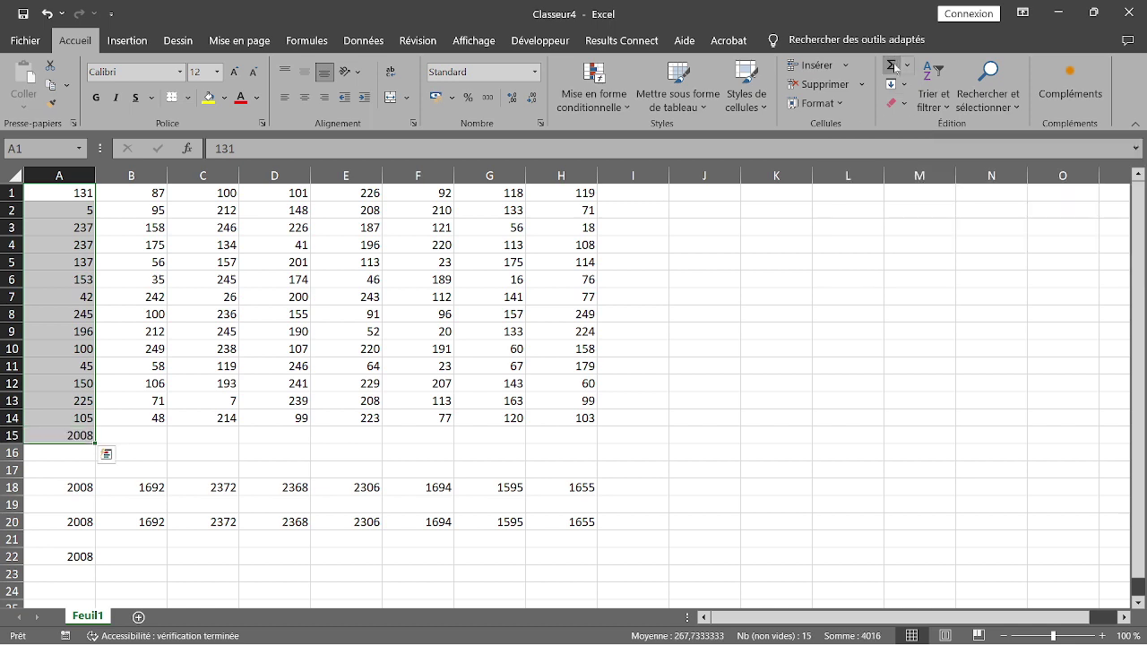
{"action": "left_click", "coordinate": [76, 436]}
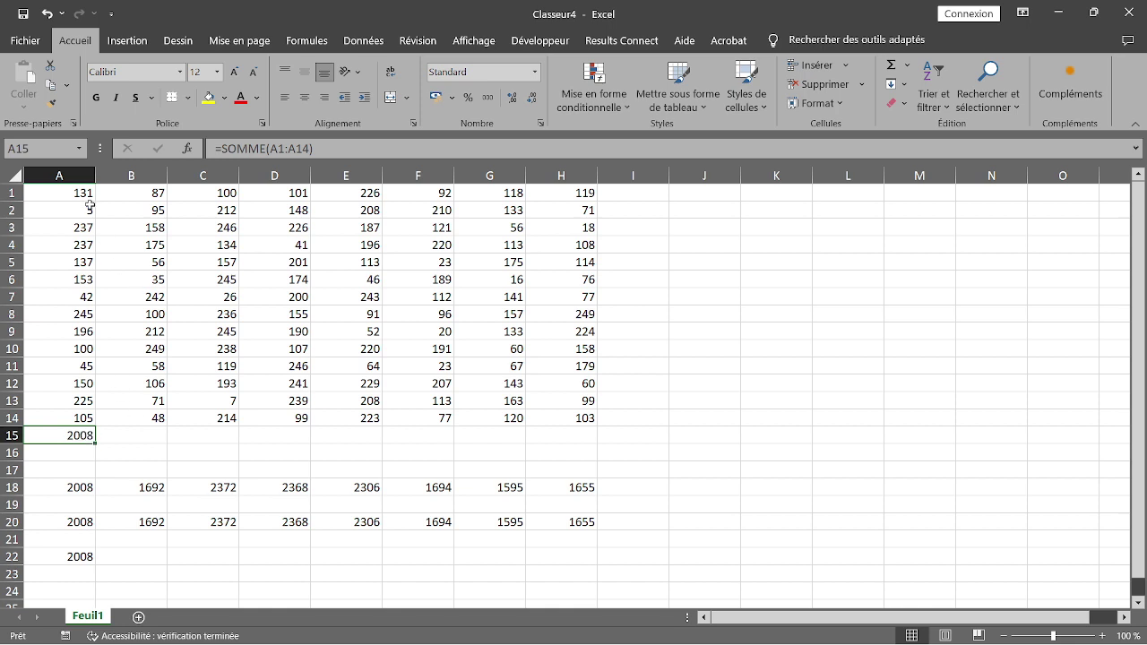
- Total B1:B14 with the automatic sum in B15
{"action": "left_click", "coordinate": [149, 193]}
{"action": "left_click_drag", "start_coordinate": [150, 192], "coordinate": [147, 419]}
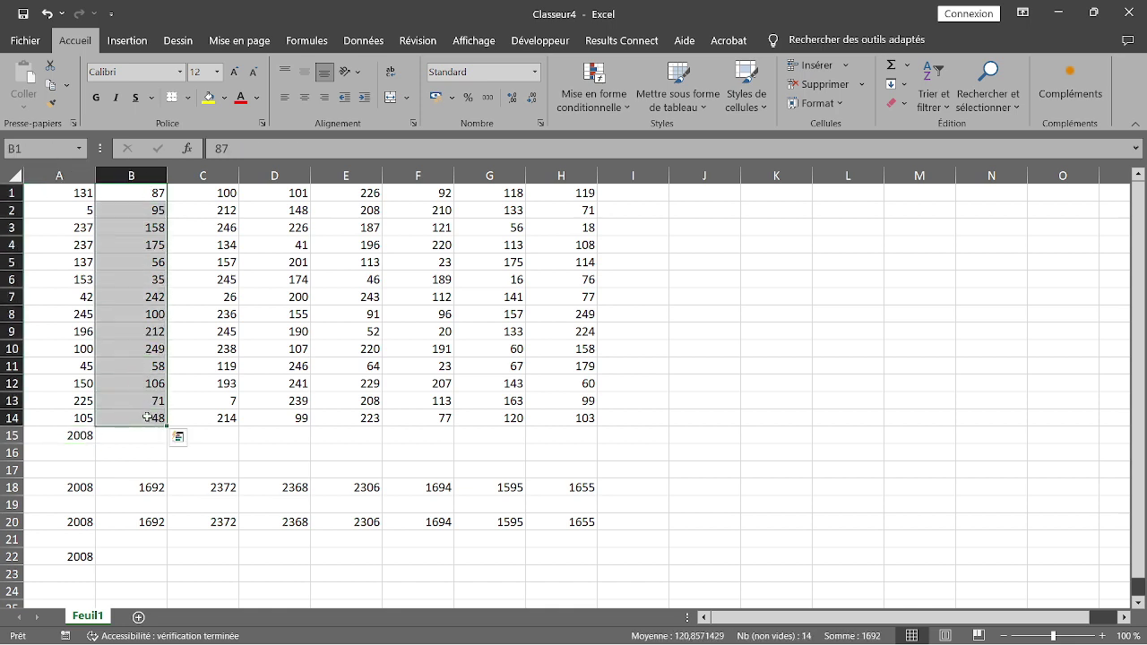
{"action": "left_click", "coordinate": [892, 64]}
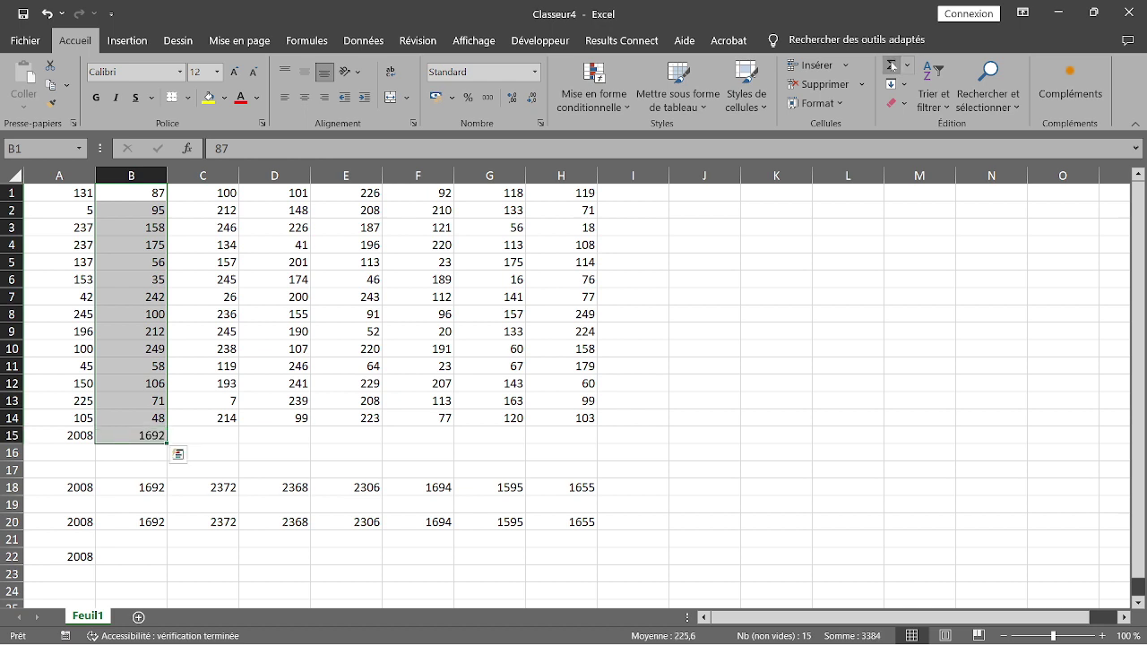
{"action": "left_click", "coordinate": [214, 441]}
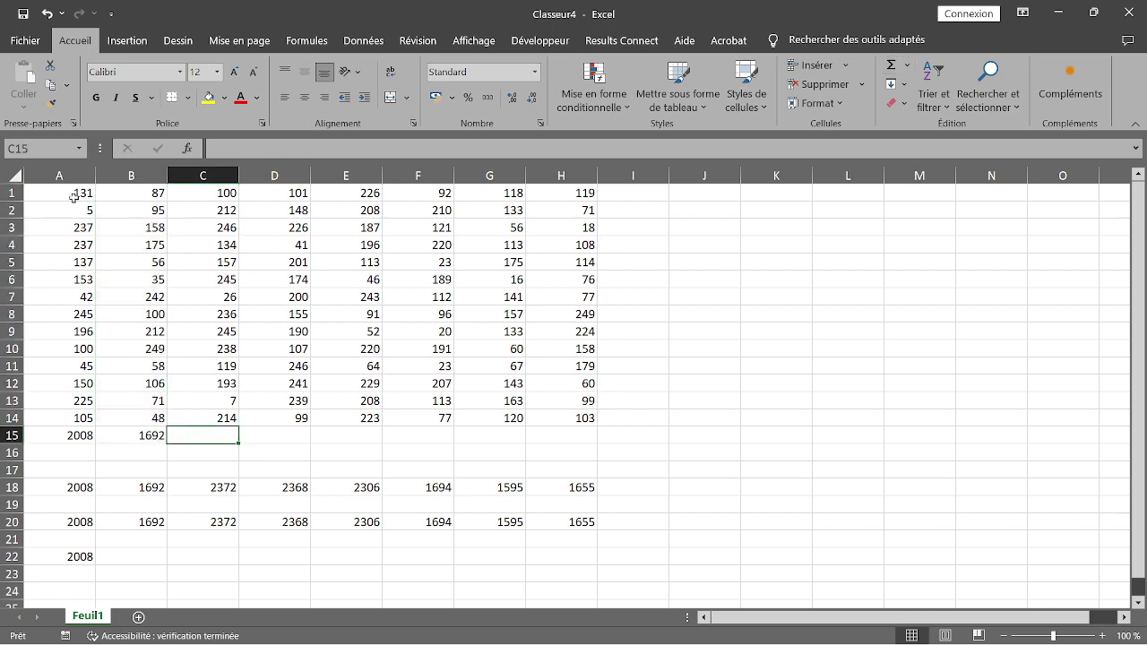
- Apply the automatic sum to the whole block A1:H14 to total every column in row 15
{"action": "left_click_drag", "start_coordinate": [74, 195], "coordinate": [589, 421]}
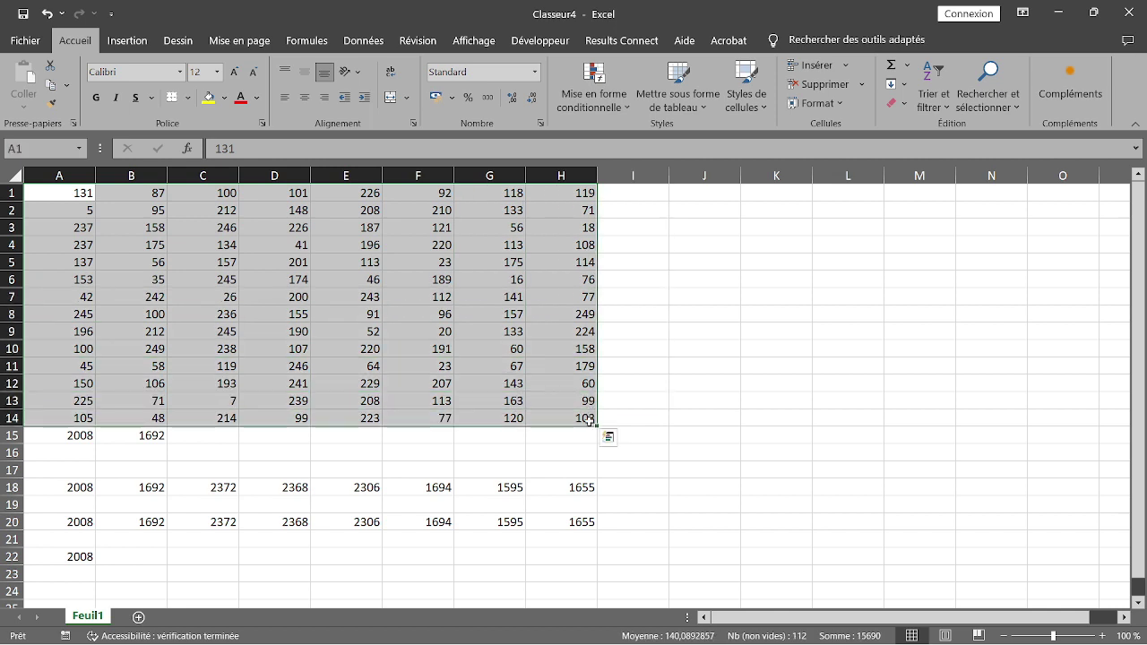
{"action": "left_click", "coordinate": [891, 66]}
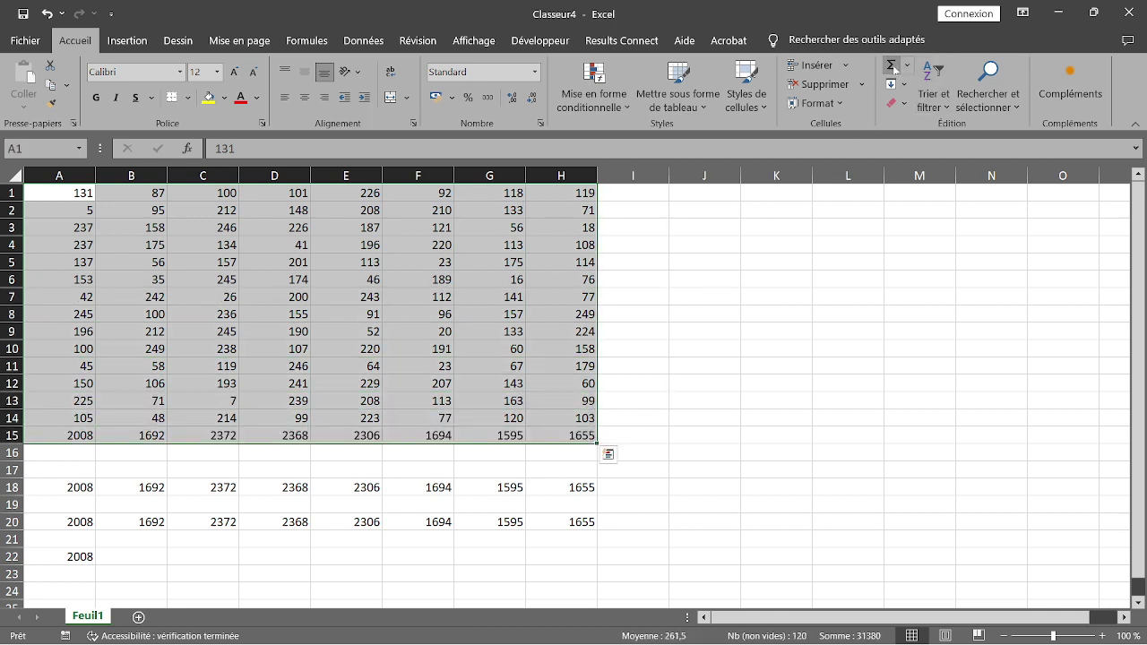
- Undo the automatic totals in row 15, including those in A15 and B15
{"action": "key", "text": "ctrl+z"}
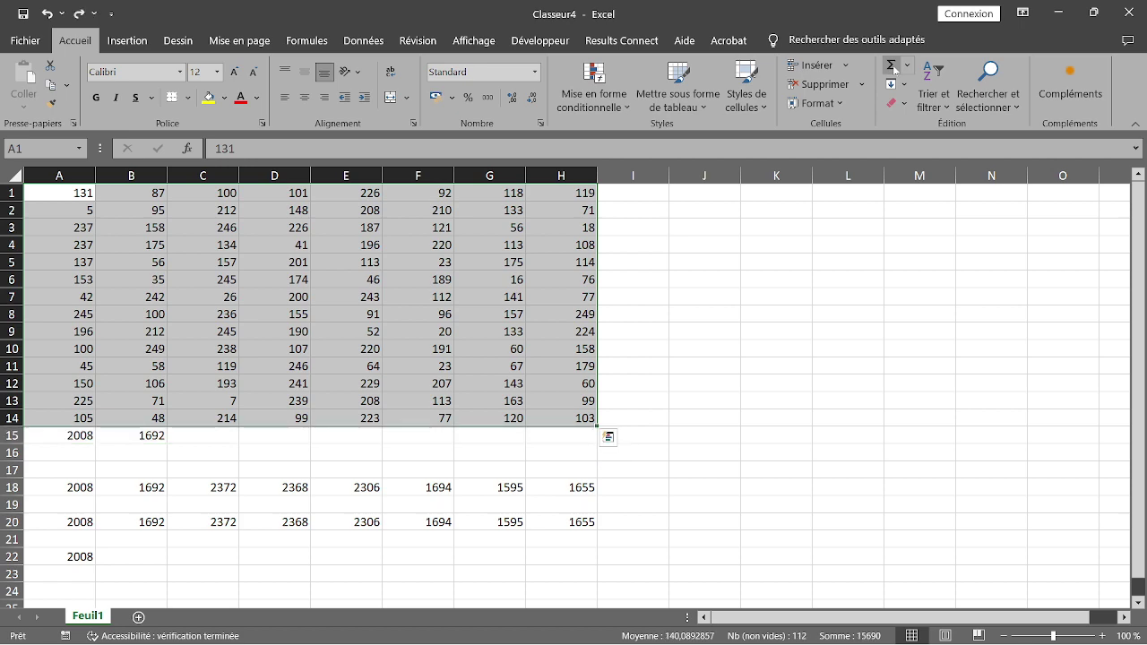
{"action": "key", "text": "ctrl+z"}
{"action": "key", "text": "ctrl+z"}
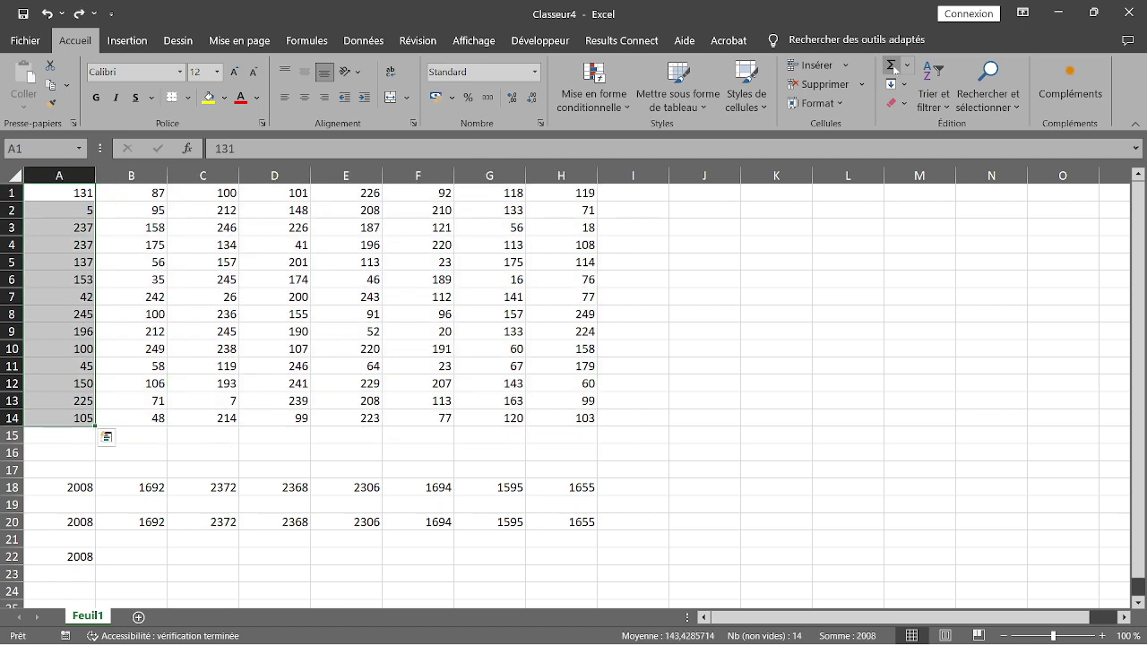
{"action": "left_click", "coordinate": [746, 85]}
{"action": "left_click", "coordinate": [414, 308]}
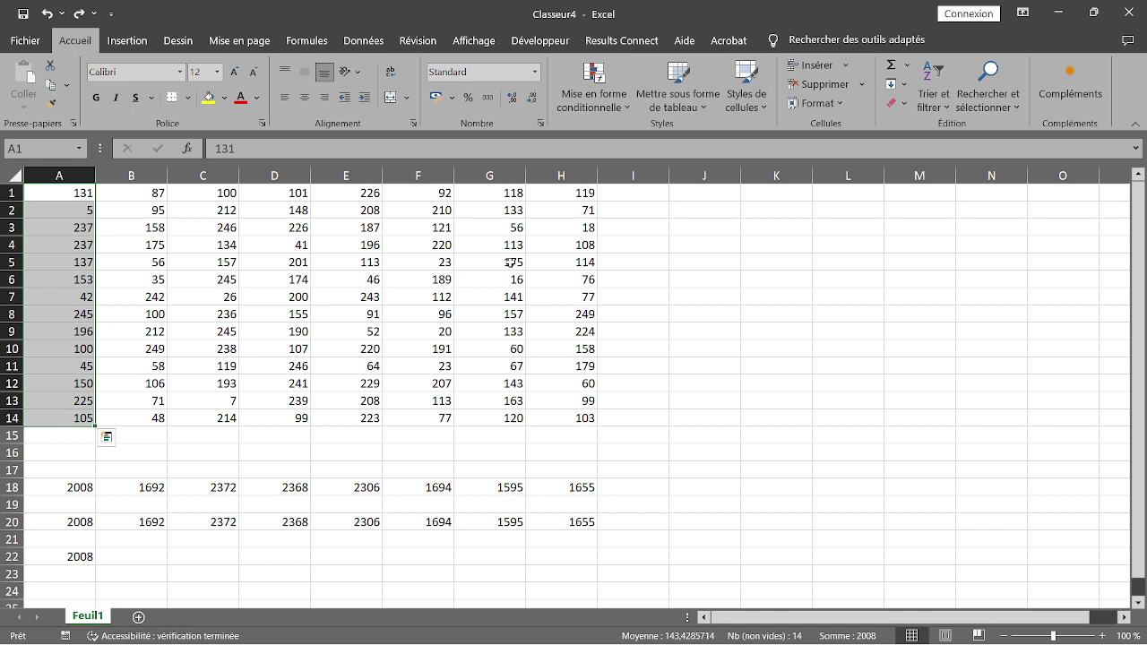
- Total all columns of A1:H14 in one pass with the automatic sum in row 15
{"action": "left_click", "coordinate": [606, 285]}
{"action": "left_click_drag", "start_coordinate": [81, 196], "coordinate": [560, 415]}
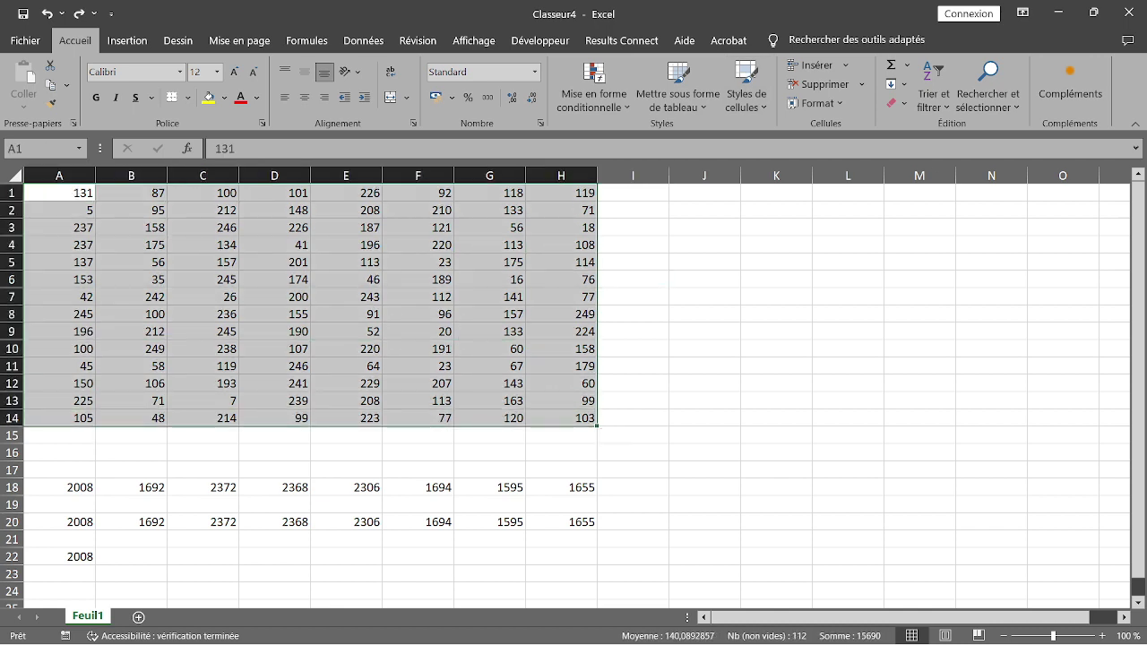
{"action": "left_click", "coordinate": [889, 66]}
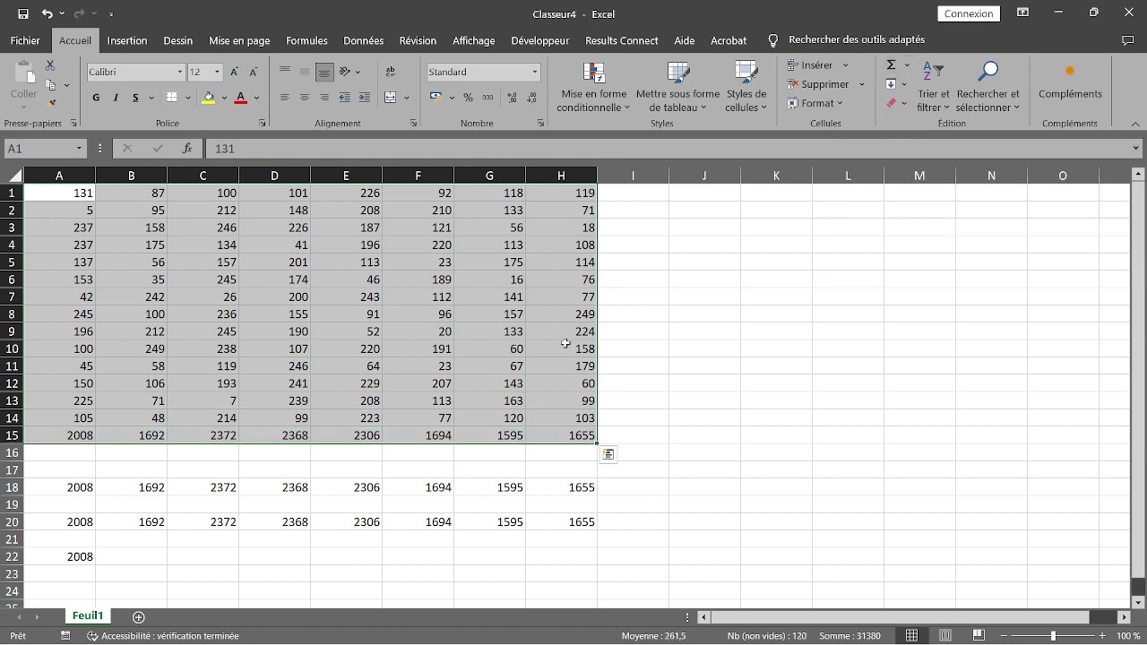
- Move the whole row of automatic totals from row 15 down to row 16
{"action": "left_click", "coordinate": [117, 450]}
{"action": "left_click", "coordinate": [13, 436]}
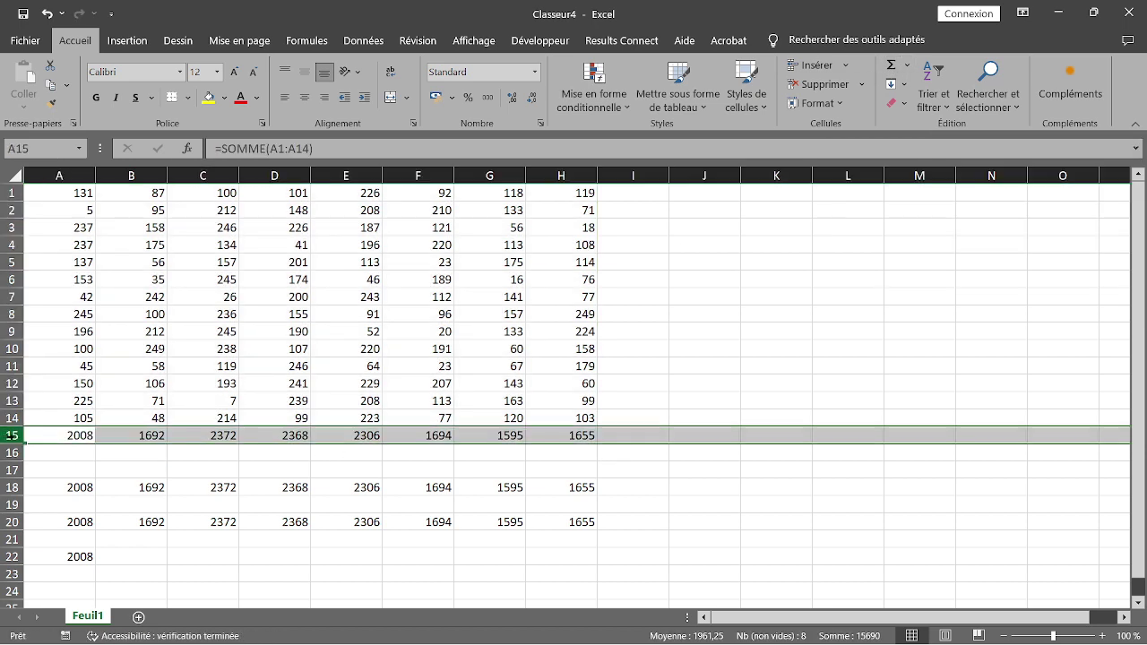
{"action": "left_click_drag", "start_coordinate": [12, 426], "coordinate": [16, 443]}
{"action": "key", "text": "ctrl+z"}
{"action": "left_click_drag", "start_coordinate": [47, 431], "coordinate": [45, 449]}
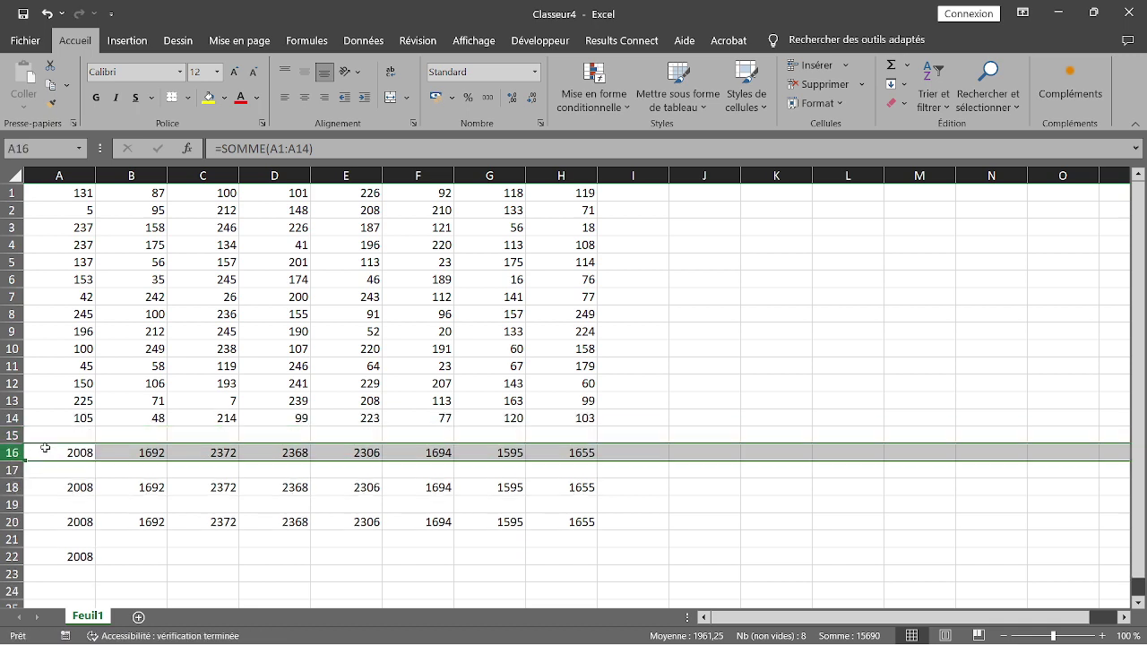
{"action": "left_click", "coordinate": [282, 452]}
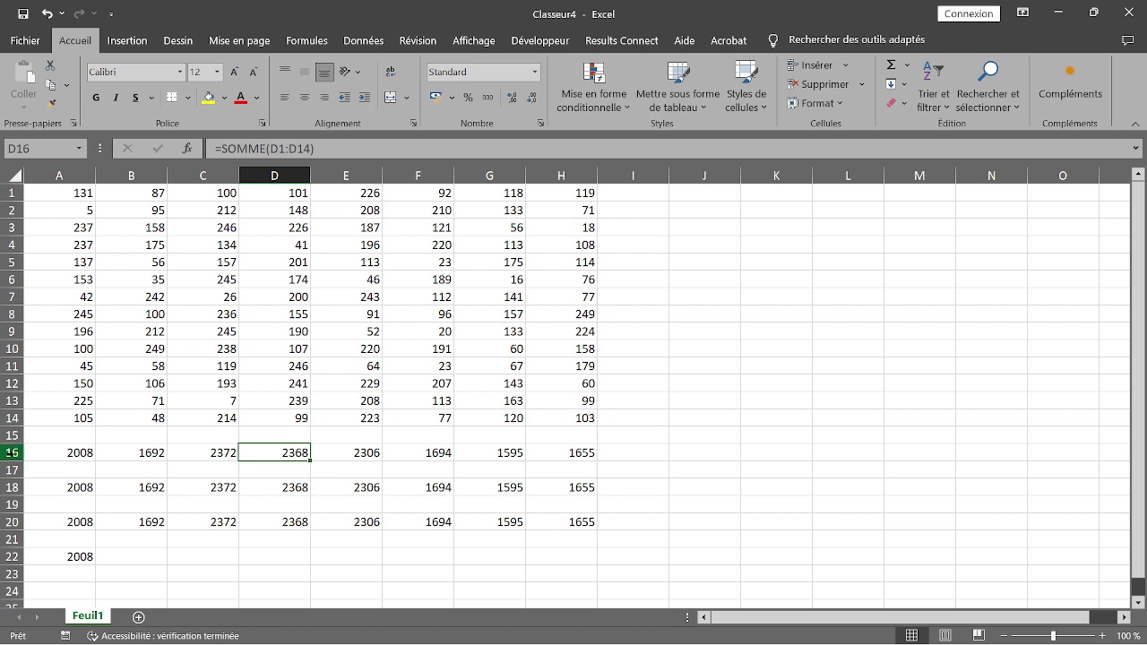
- Fill the total formula in A22 across to H22
{"action": "left_click_drag", "start_coordinate": [13, 452], "coordinate": [25, 488]}
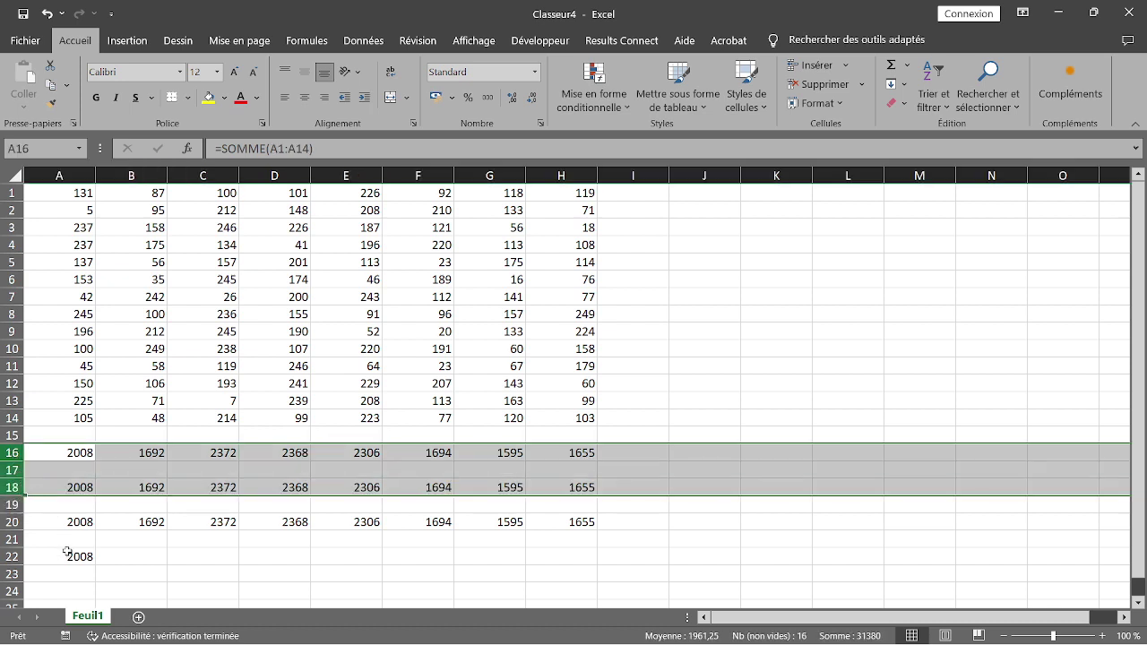
{"action": "left_click", "coordinate": [76, 556]}
{"action": "left_click_drag", "start_coordinate": [96, 566], "coordinate": [587, 551]}
{"action": "left_click", "coordinate": [385, 602]}
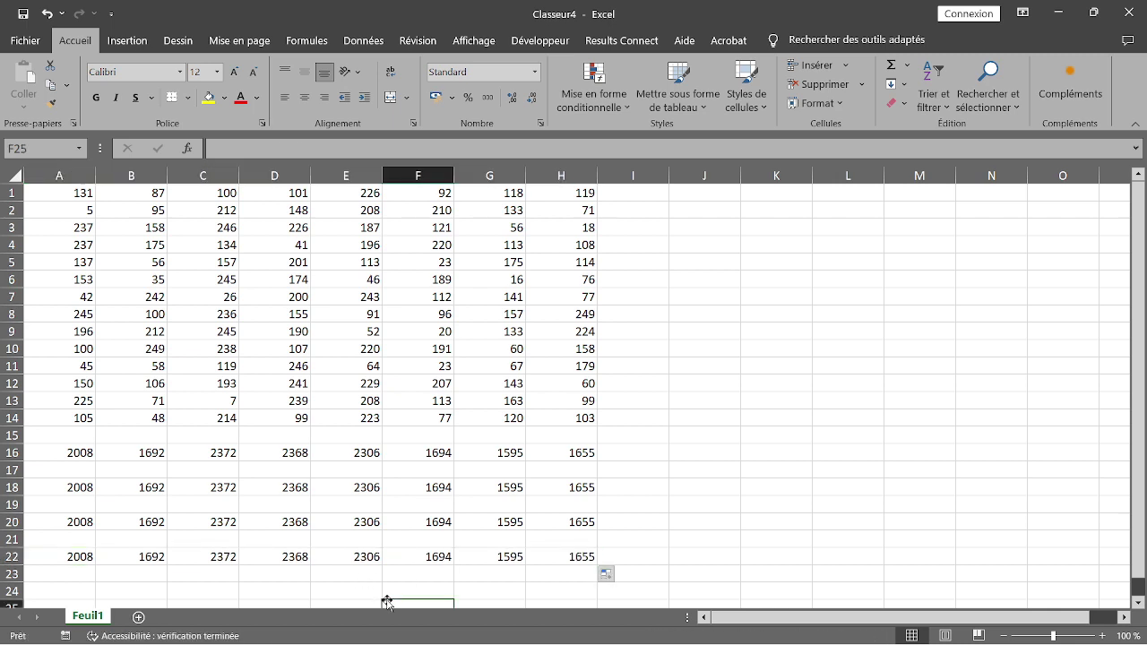
- Make all the totals in rows 16 to 22 bold
{"action": "left_click_drag", "start_coordinate": [7, 452], "coordinate": [9, 557]}
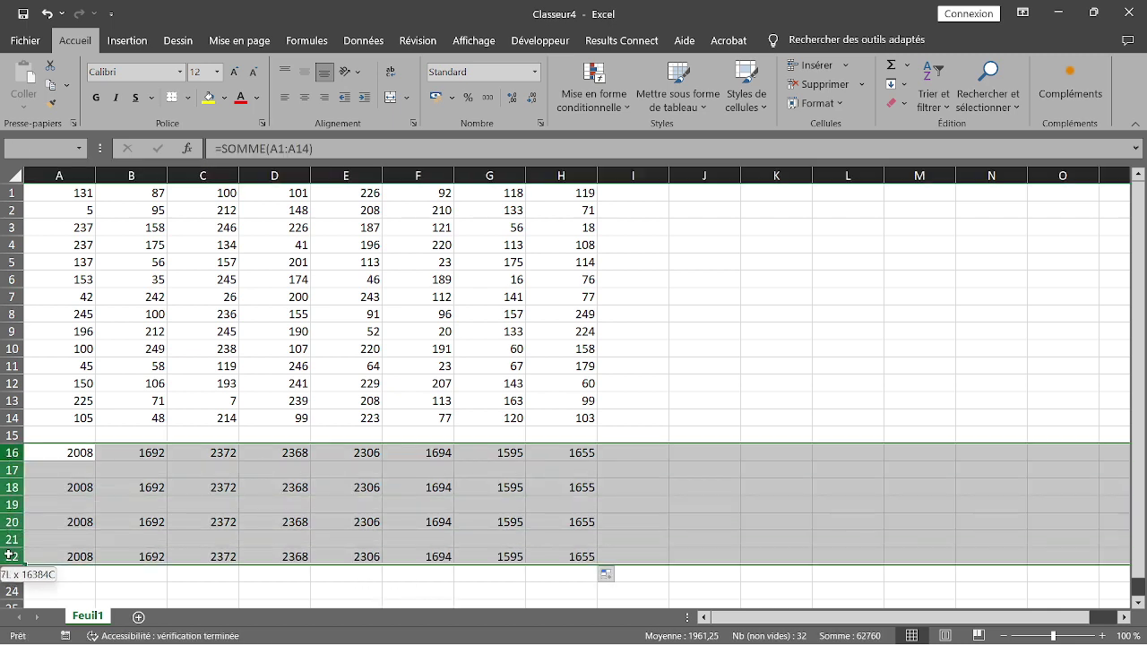
{"action": "key", "text": "ctrl+g"}
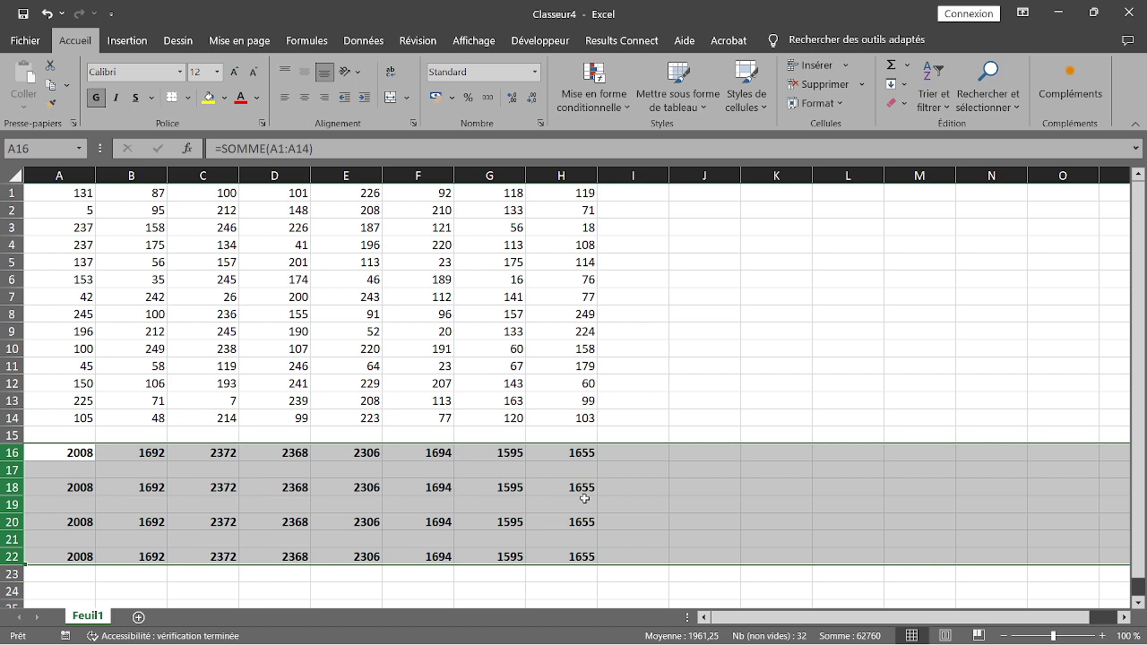
{"action": "left_click", "coordinate": [664, 383]}
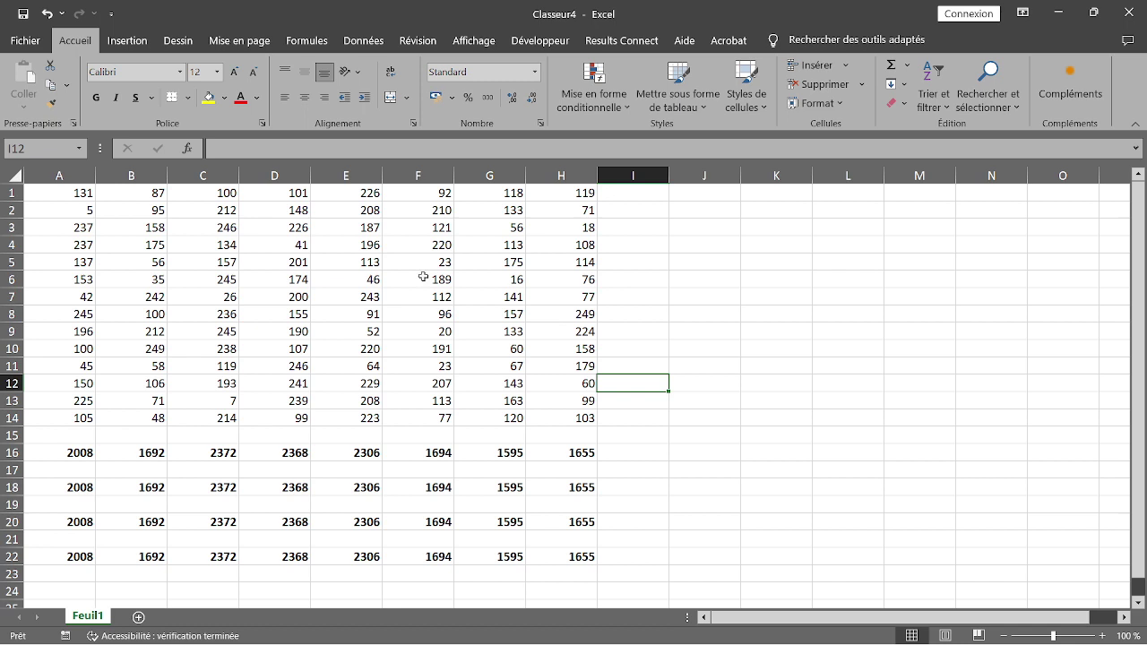
- Set A2 to 6 and inspect the total formula in A16 without changing it
{"action": "left_click_drag", "start_coordinate": [69, 449], "coordinate": [70, 556]}
{"action": "left_click", "coordinate": [77, 212]}
{"action": "key", "text": "F2"}
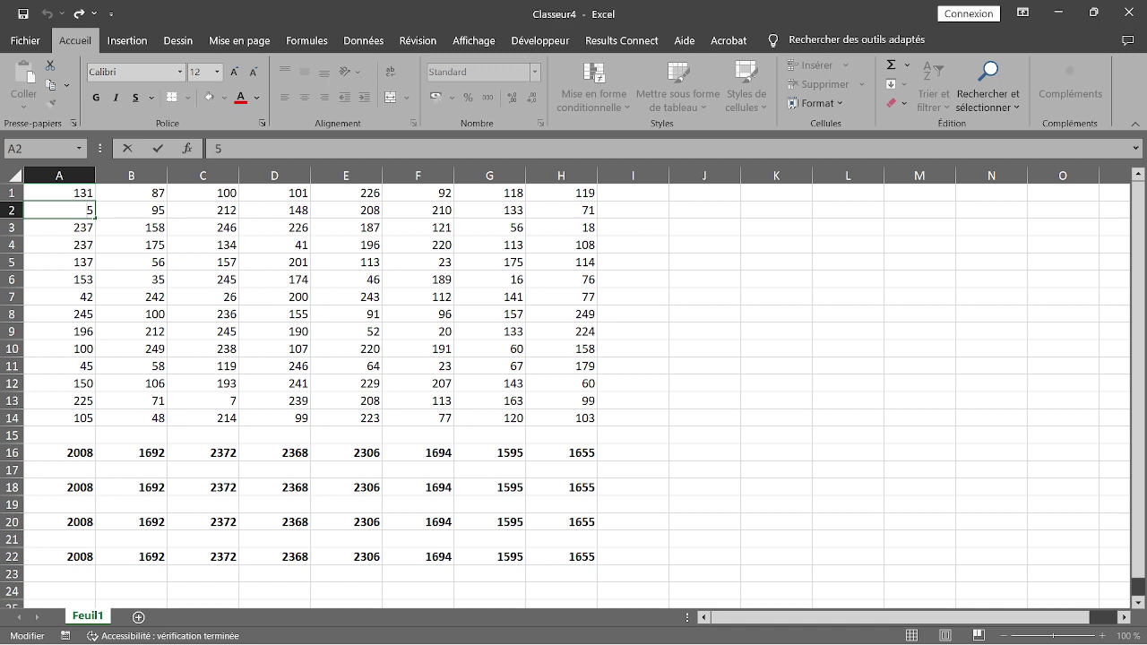
{"action": "key", "text": "BackSpace"}
{"action": "type", "text": "6"}
{"action": "key", "text": "Return"}
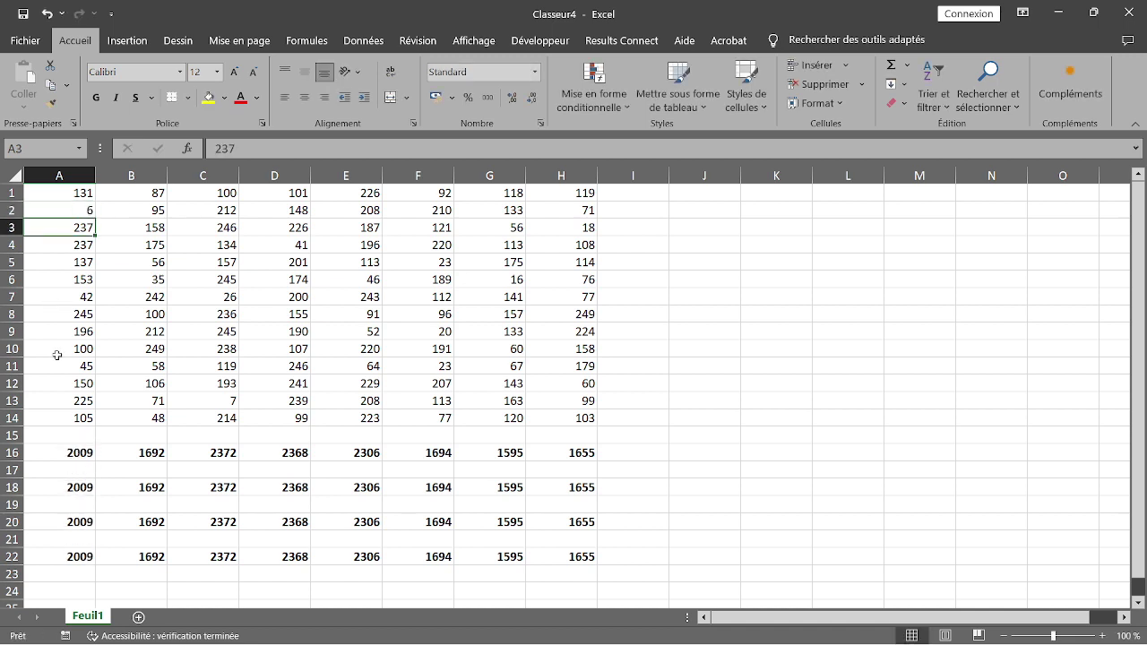
{"action": "double_click", "coordinate": [80, 451]}
{"action": "key", "text": "Escape"}
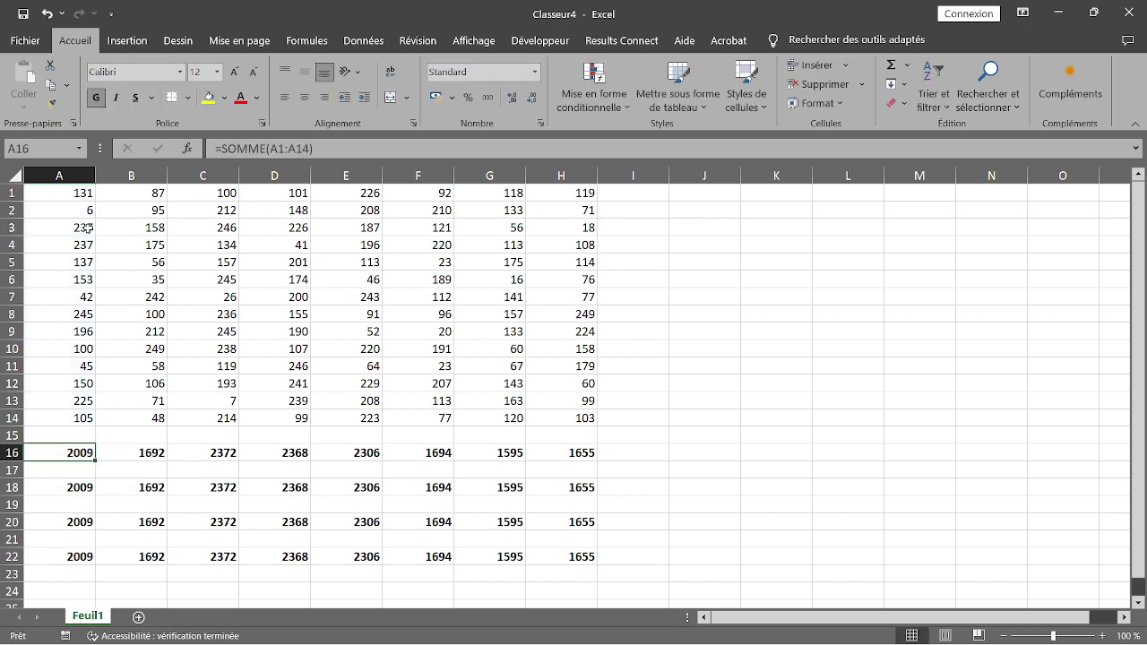
- Change the value in B2 to 96
{"action": "double_click", "coordinate": [158, 213]}
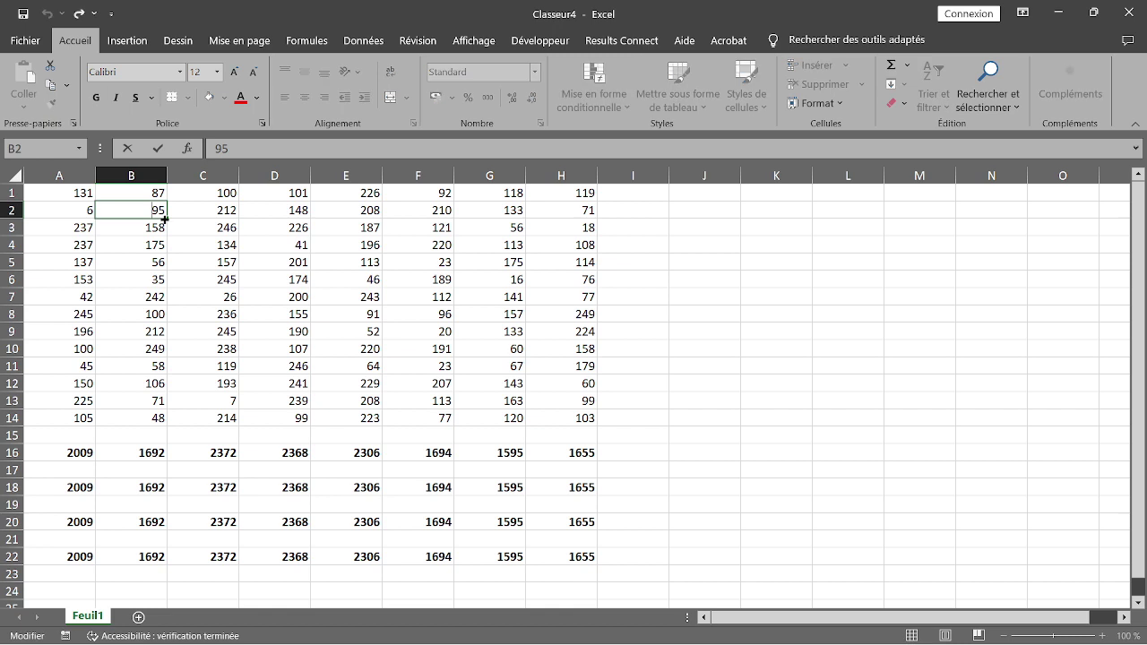
{"action": "key", "text": "BackSpace"}
{"action": "key", "text": "Delete"}
{"action": "type", "text": "96"}
{"action": "key", "text": "Return"}
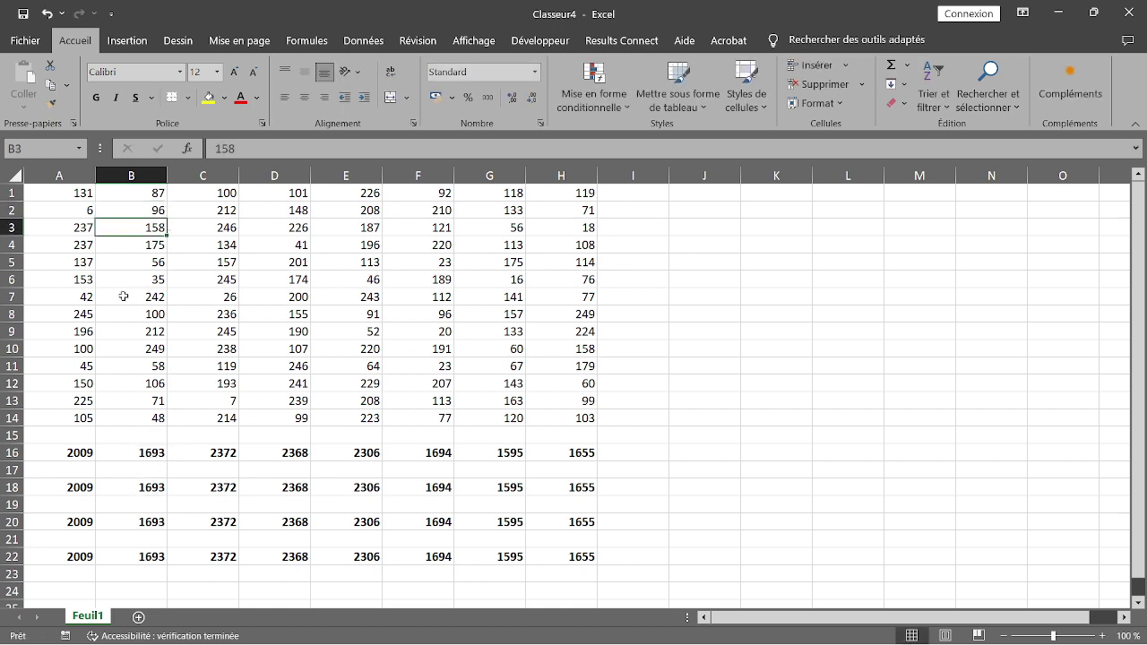
- Replace the value in A5 with 1000
{"action": "left_click", "coordinate": [79, 259]}
{"action": "key", "text": "ctrl+Home"}
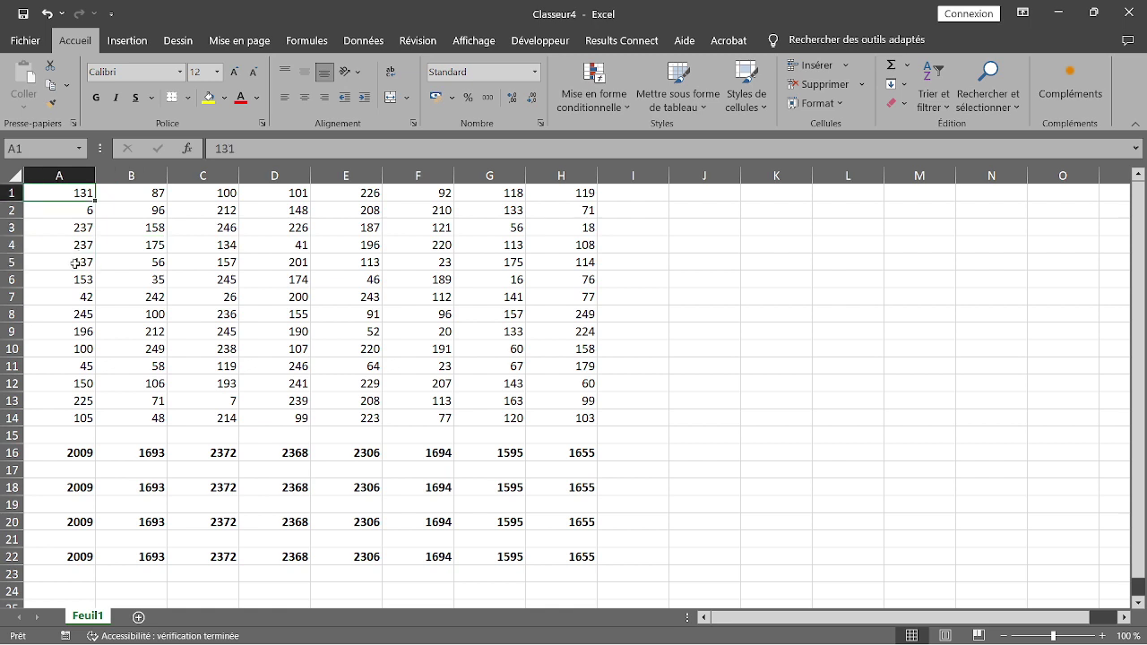
{"action": "double_click", "coordinate": [79, 259]}
{"action": "key", "text": "BackSpace"}
{"action": "key", "text": "BackSpace"}
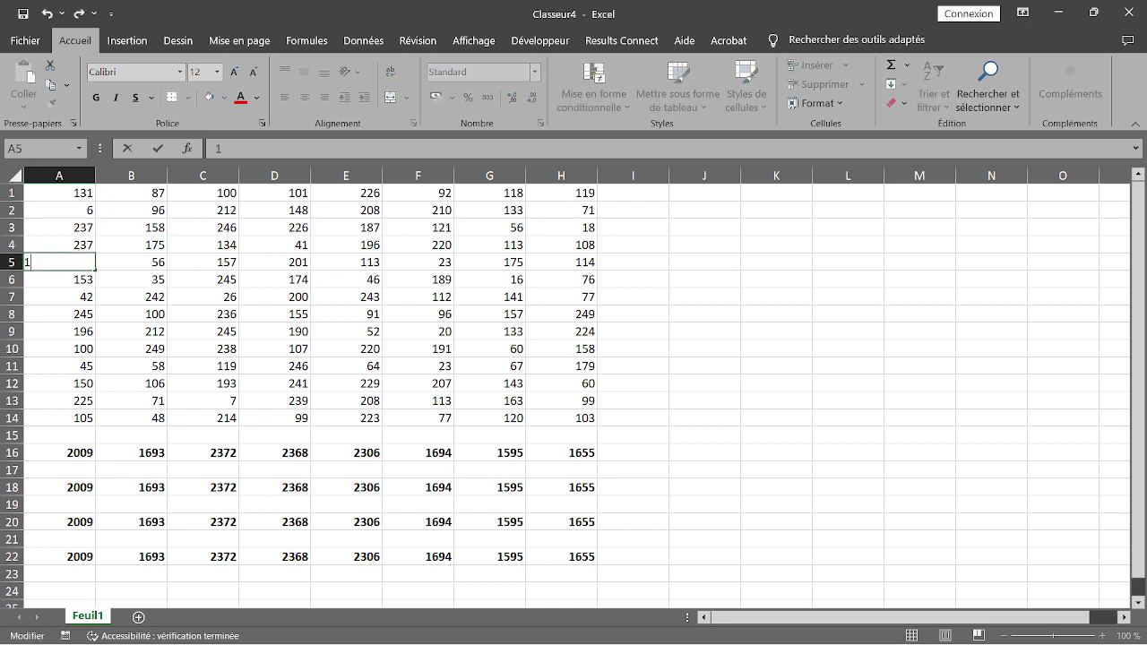
{"action": "type", "text": "0000"}
{"action": "key", "text": "BackSpace"}
{"action": "key", "text": "Return"}
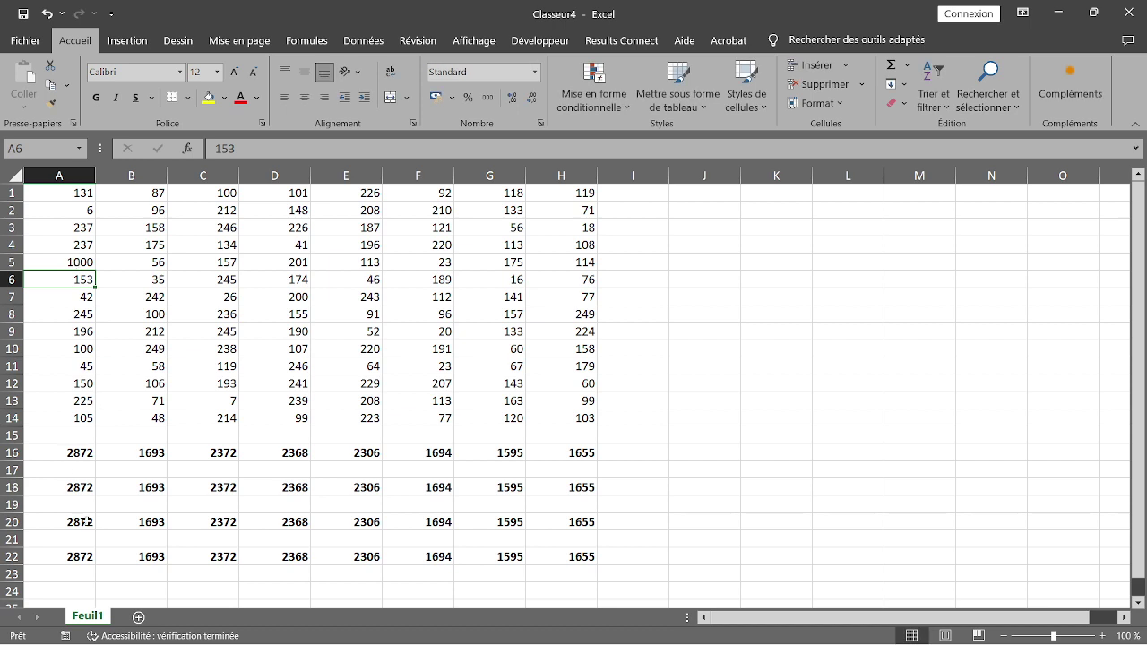
{"action": "left_click", "coordinate": [692, 346]}
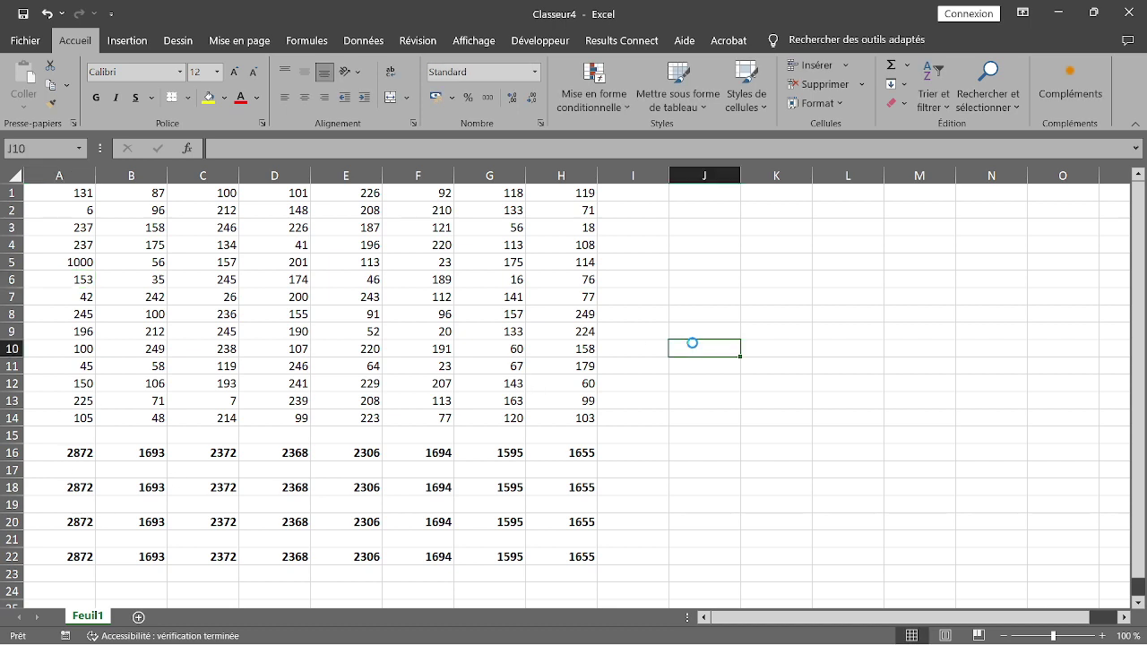
{"action": "key", "text": "ctrl+s"}
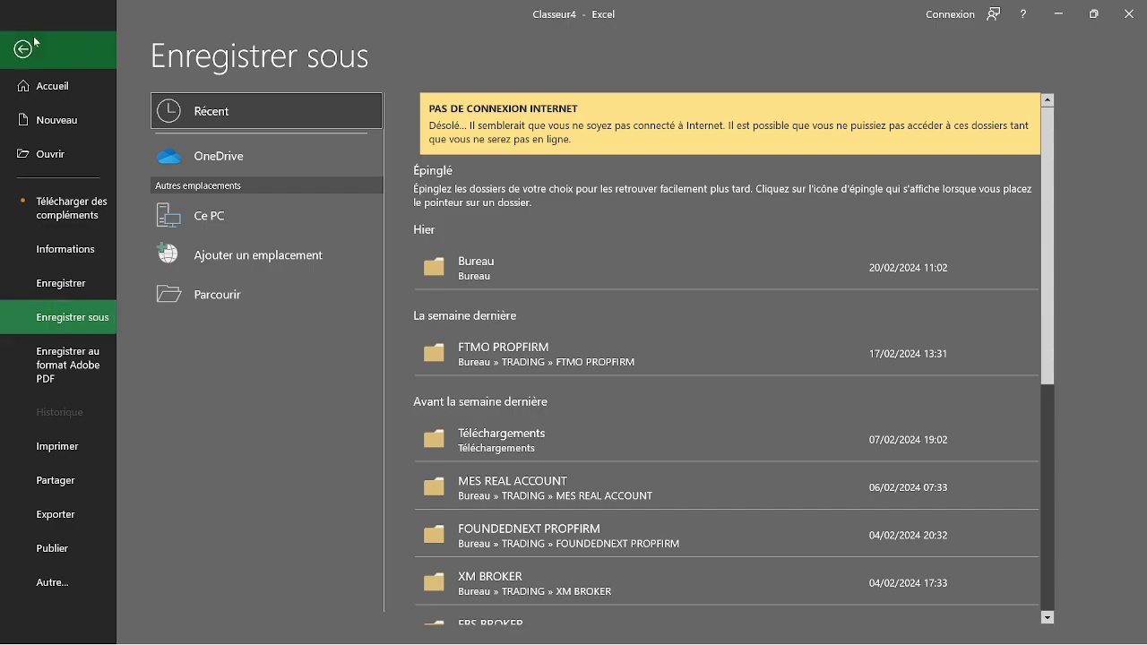
{"action": "left_click", "coordinate": [34, 42]}
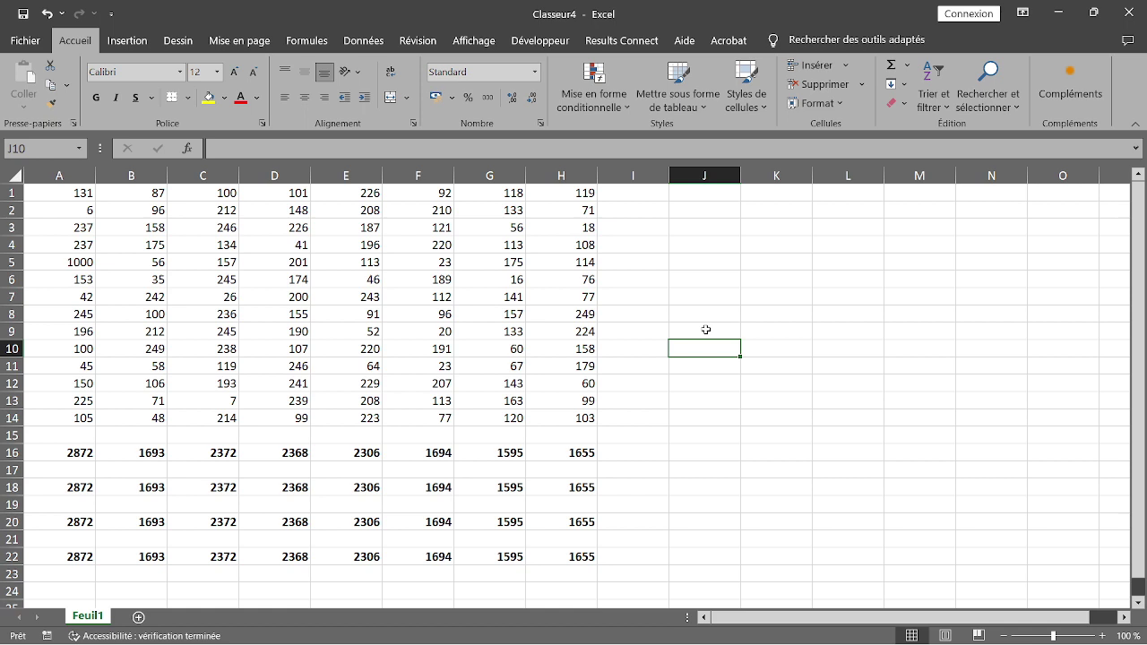
- Close the workbook Classeur4 without saving the changes
{"action": "left_click", "coordinate": [697, 195]}
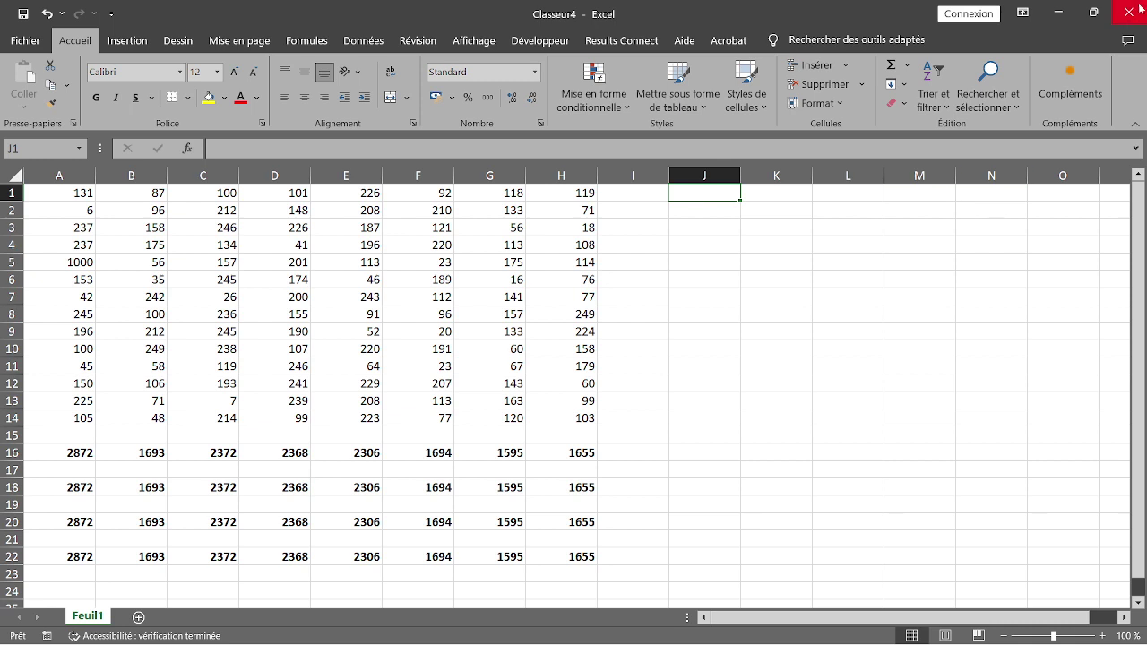
{"action": "left_click", "coordinate": [1139, 7]}
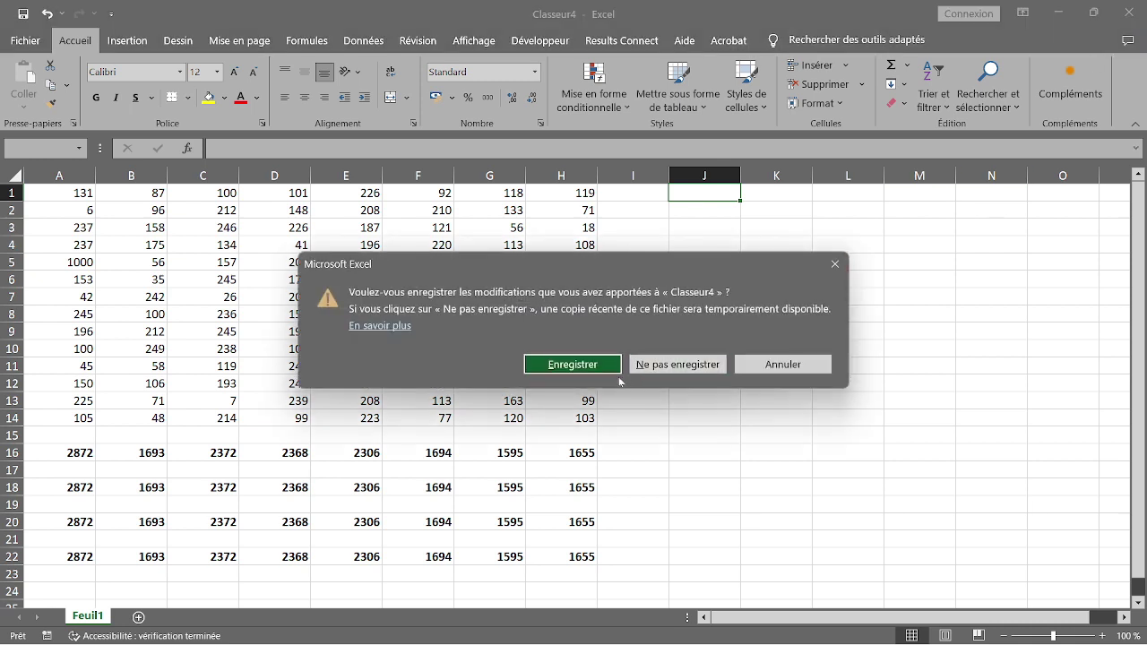
{"action": "left_click", "coordinate": [678, 363]}
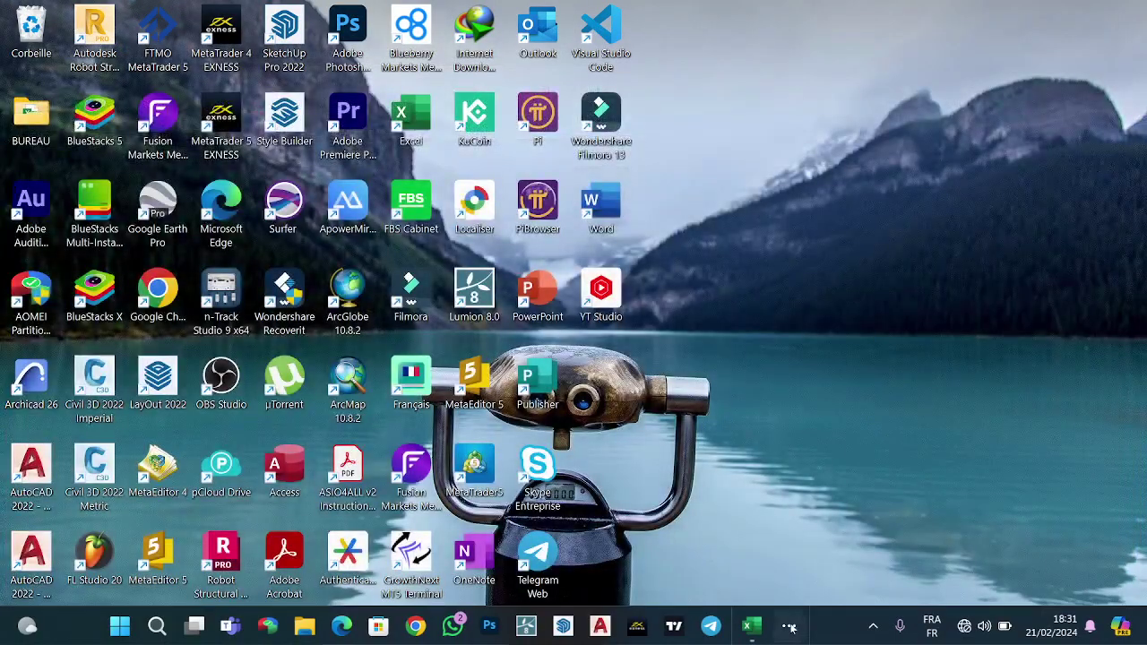
{"action": "left_click", "coordinate": [800, 627]}
{"action": "left_click", "coordinate": [862, 575]}
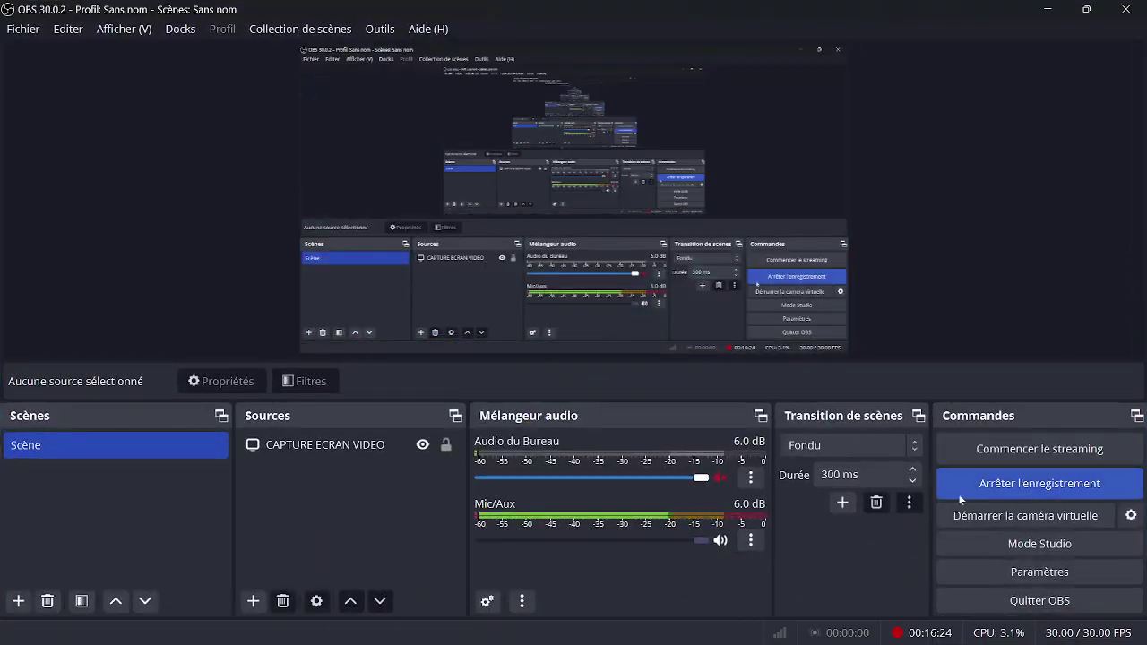